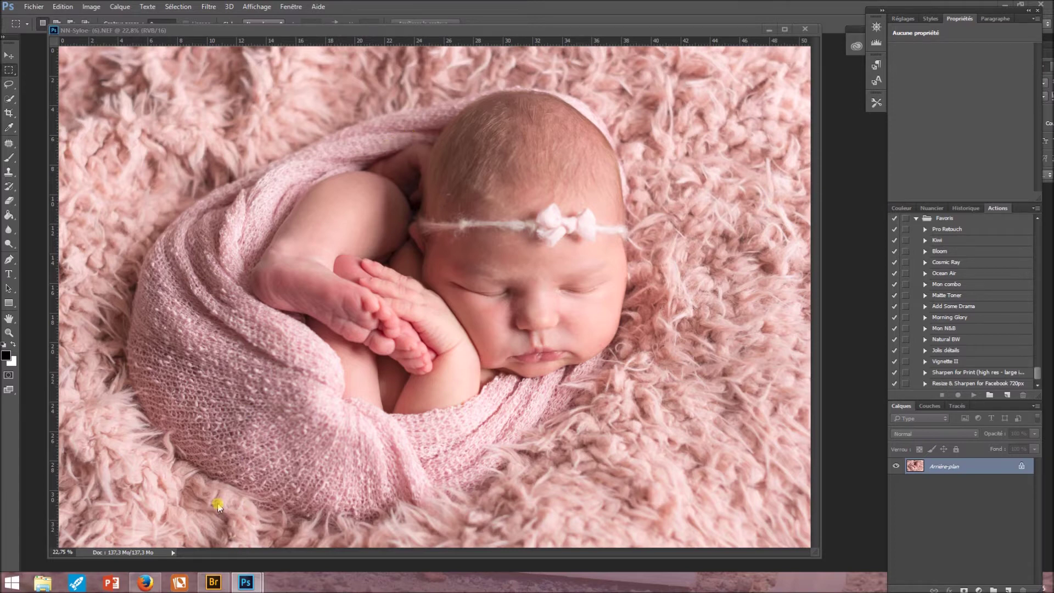
Switch to Adobe Bridge to view the selected baby photo NN-Syloe- (6).NEF, and return to Photoshop
left_click(213, 582)
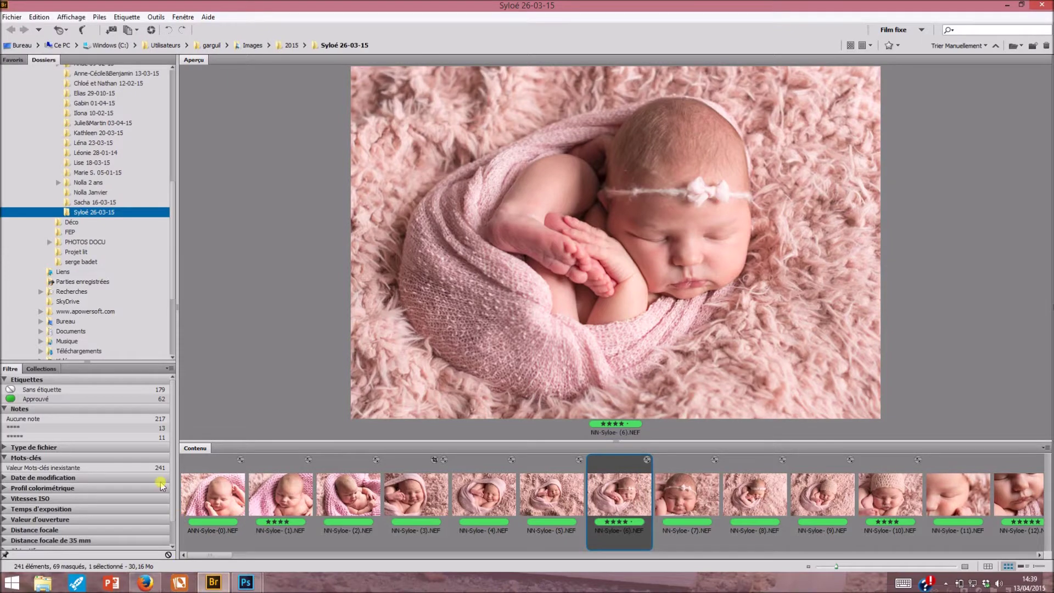
mouse_move(224, 556)
left_mouse_down()
mouse_move(247, 556)
mouse_move(221, 553)
left_mouse_up()
mouse_move(244, 586)
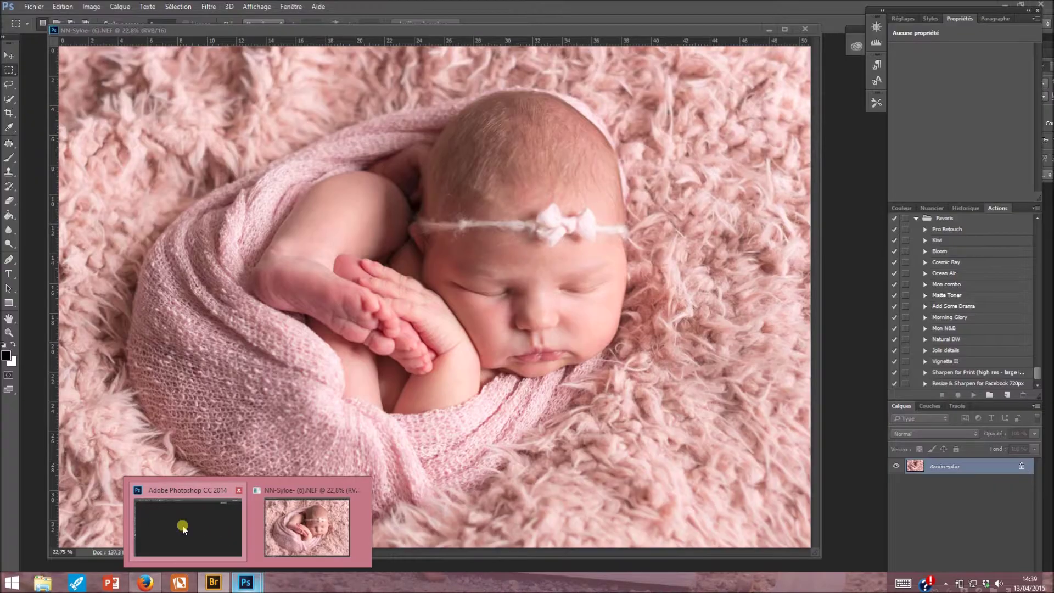
left_click(189, 529)
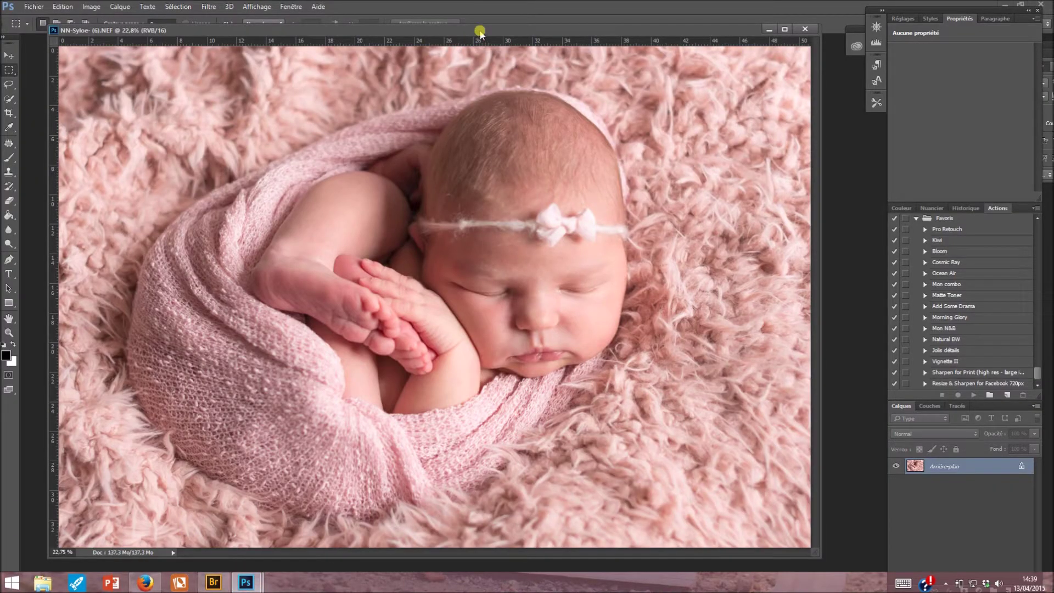
Duplicate the background layer of the baby photo onto a new layer and display the document's history
mouse_move(479, 32)
left_mouse_down()
mouse_move(471, 39)
mouse_move(474, 26)
left_mouse_up()
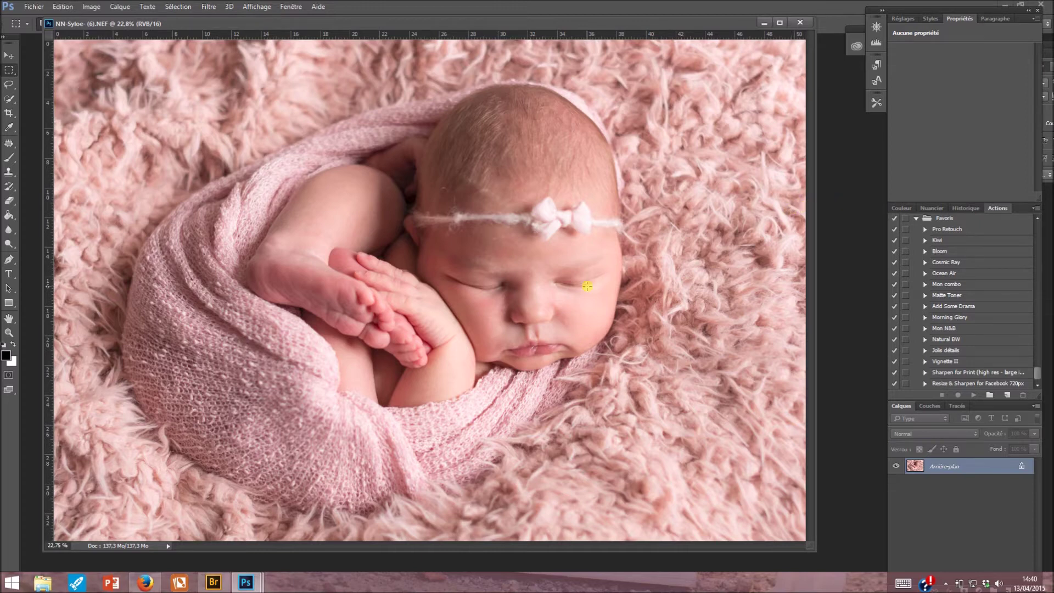
key("ctrl+j")
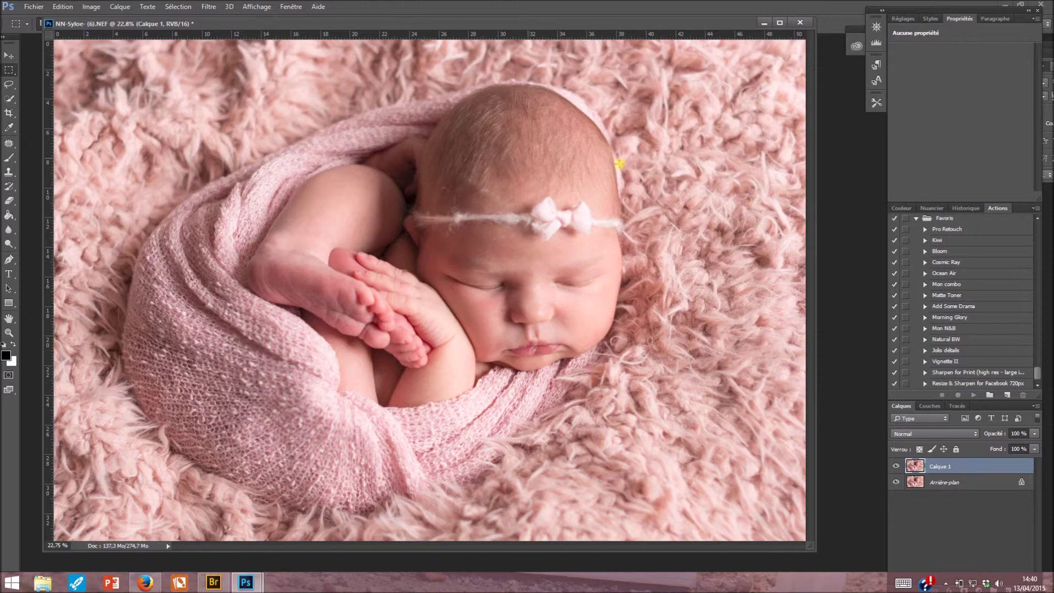
left_click(957, 210)
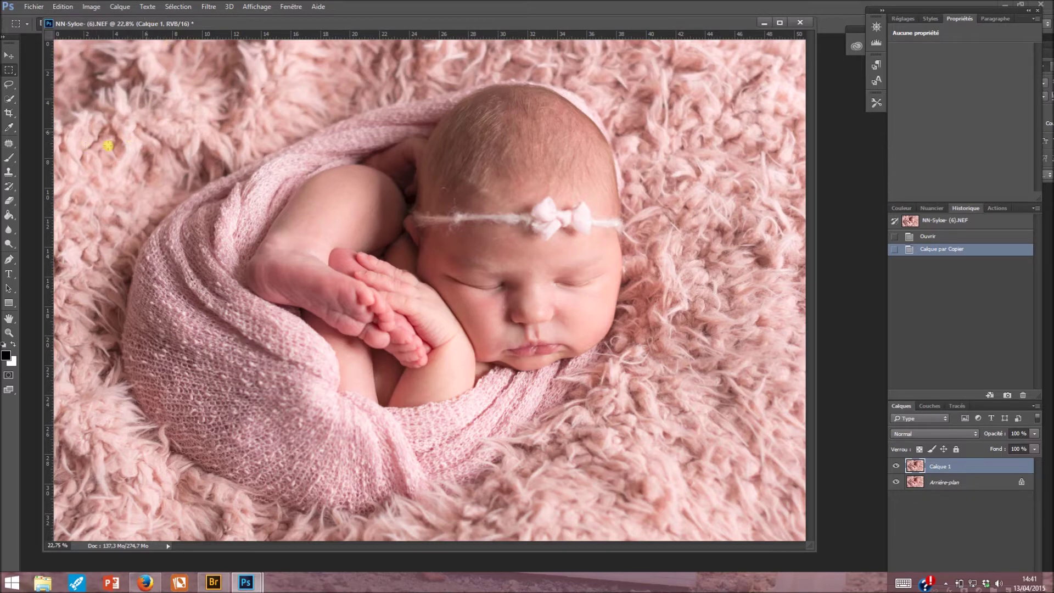
Lasso the dark fur in the image's upper-left corner, fill it with Contenu pris en compte at 100% opacity, and deselect
left_click(9, 83)
mouse_move(56, 147)
left_mouse_down()
mouse_move(66, 127)
mouse_move(131, 101)
mouse_move(167, 43)
mouse_move(96, 30)
mouse_move(46, 61)
mouse_move(53, 143)
mouse_move(61, 138)
left_mouse_up()
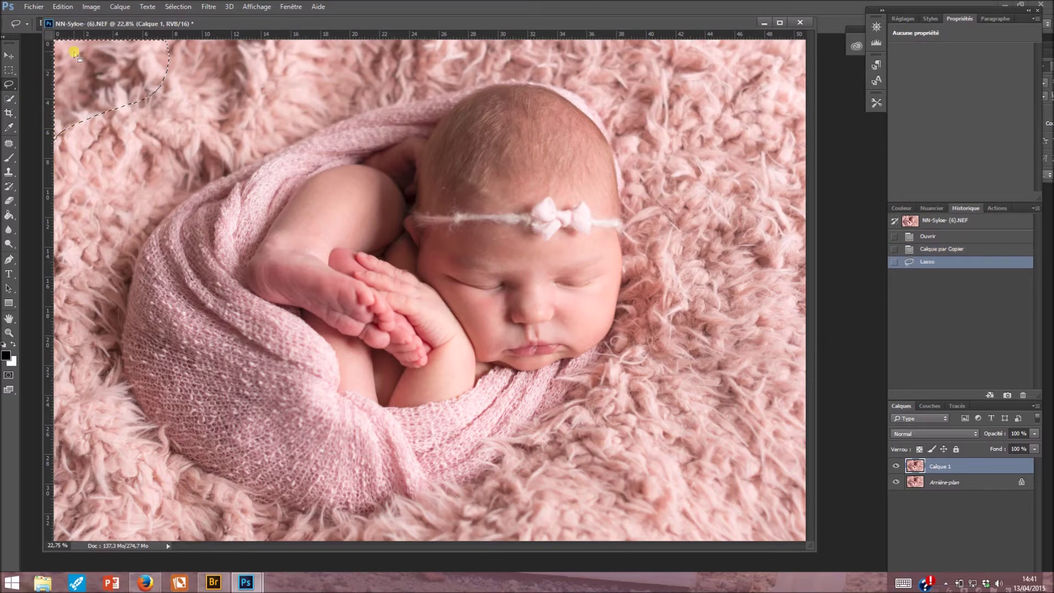
right_click(95, 86)
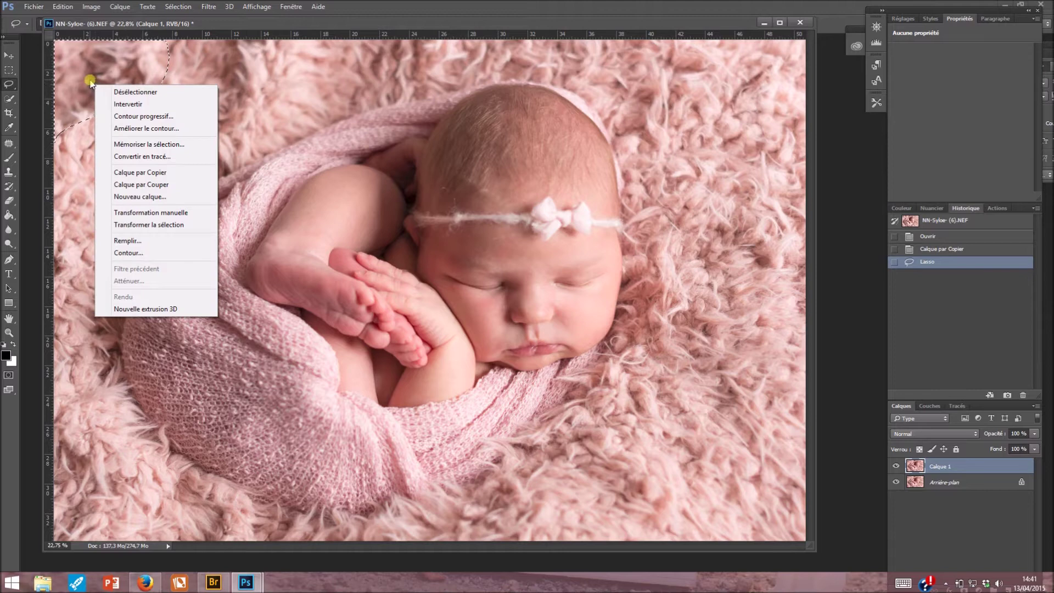
left_click(138, 240)
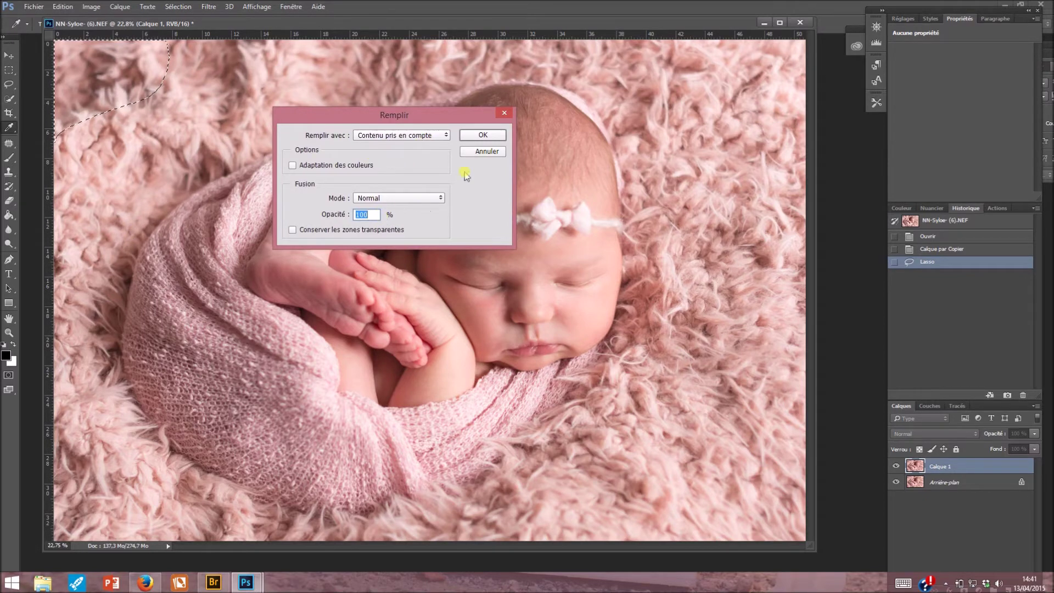
left_click(482, 135)
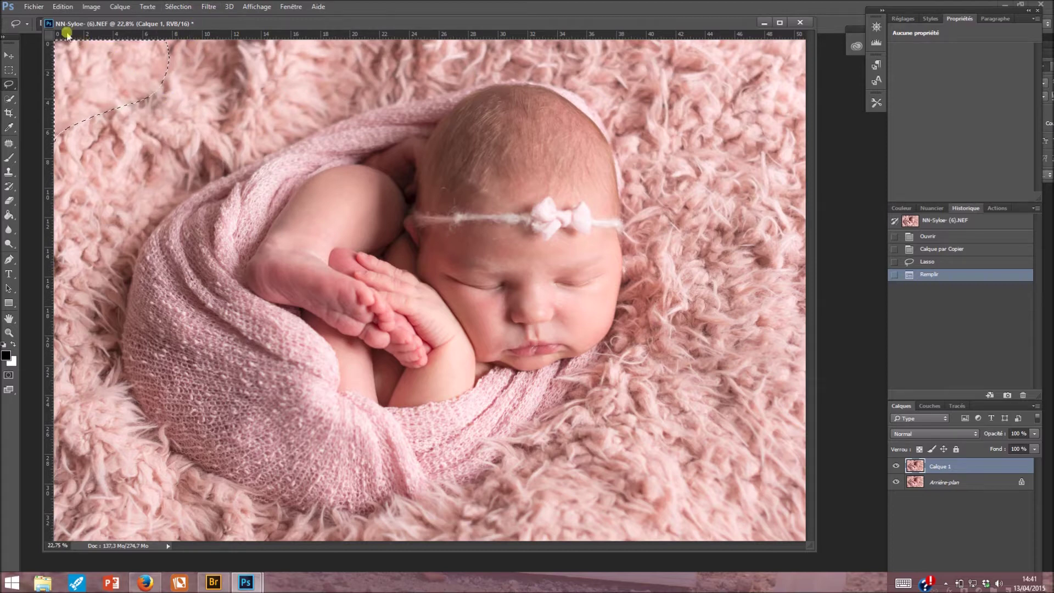
left_click(176, 7)
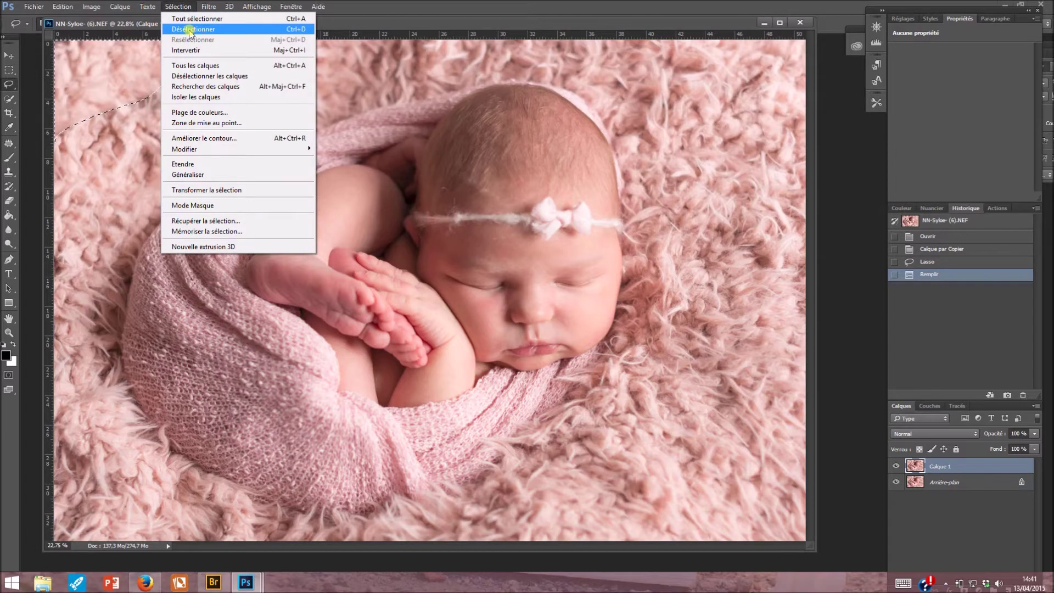
left_click(190, 30)
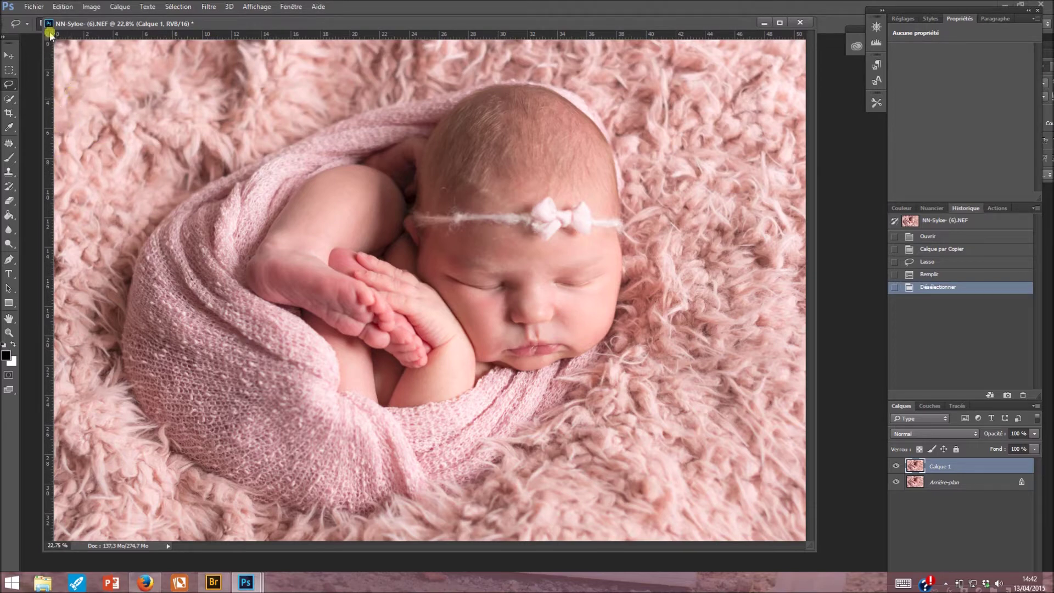
Use the Patch tool to replace a small spot on the filled corner's edge with fur from just above, and deselect
left_click(9, 176)
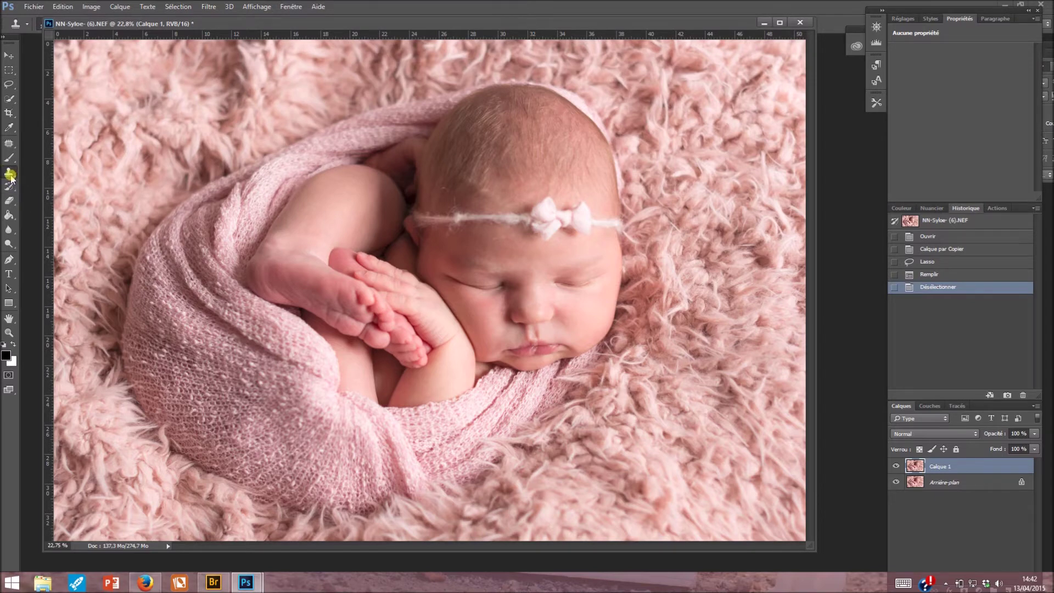
left_click(14, 85)
left_click(11, 145)
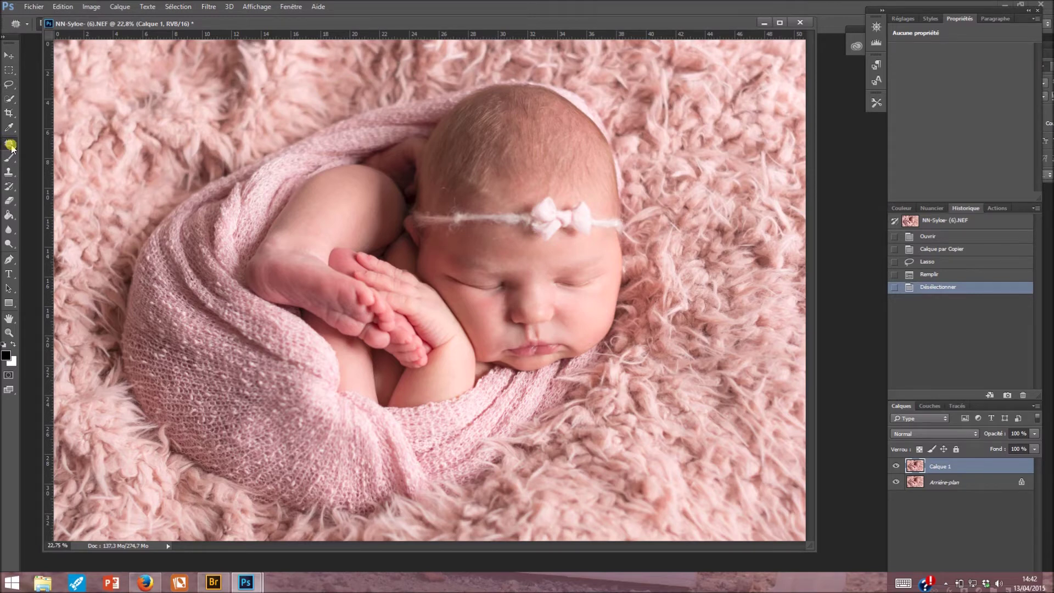
right_click(11, 146)
left_click(11, 146)
mouse_move(159, 111)
left_mouse_down()
mouse_move(139, 95)
mouse_move(156, 109)
left_mouse_up()
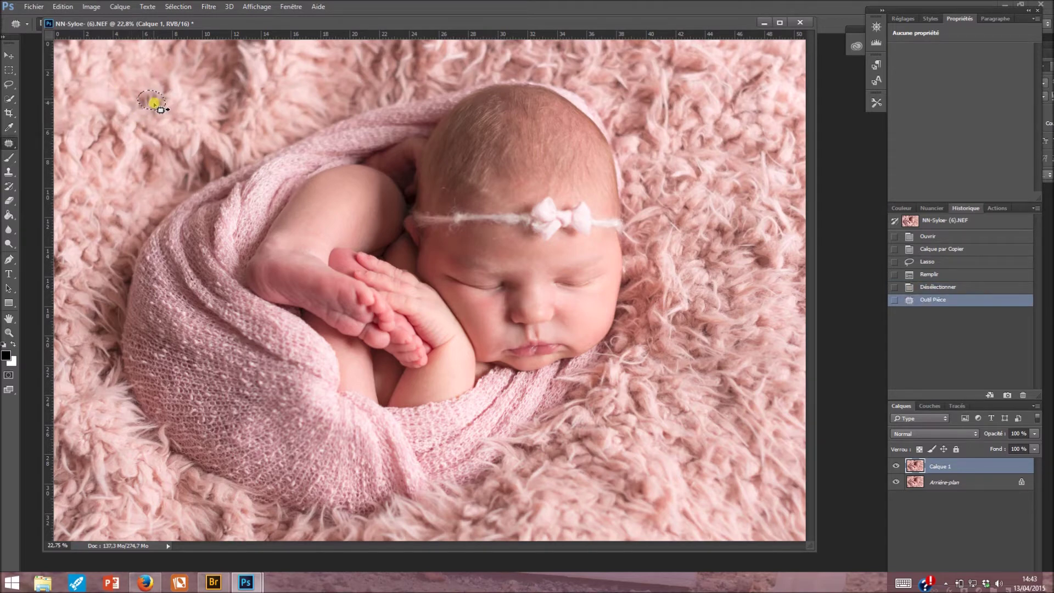
left_click_drag(159, 109, 141, 71)
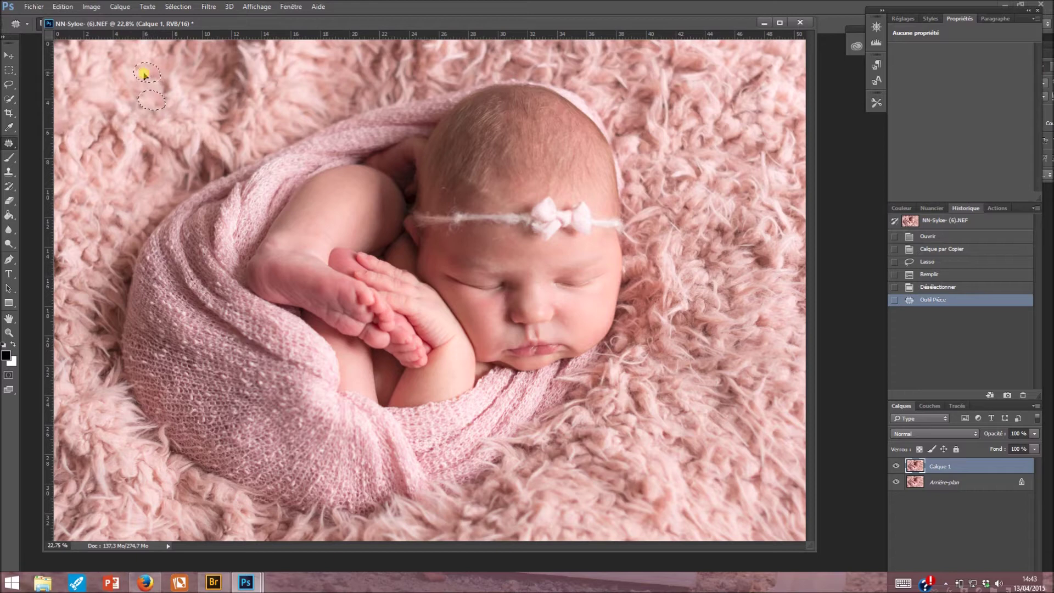
left_click(162, 121)
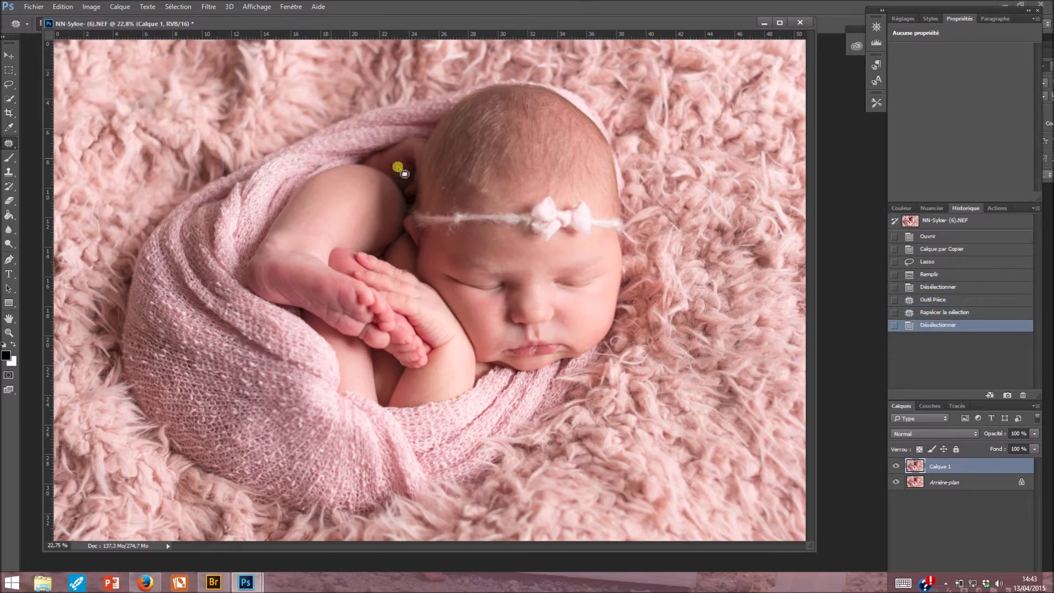
Step back through the history to the state before the patch, and return to the latest state to compare them
left_click(951, 313)
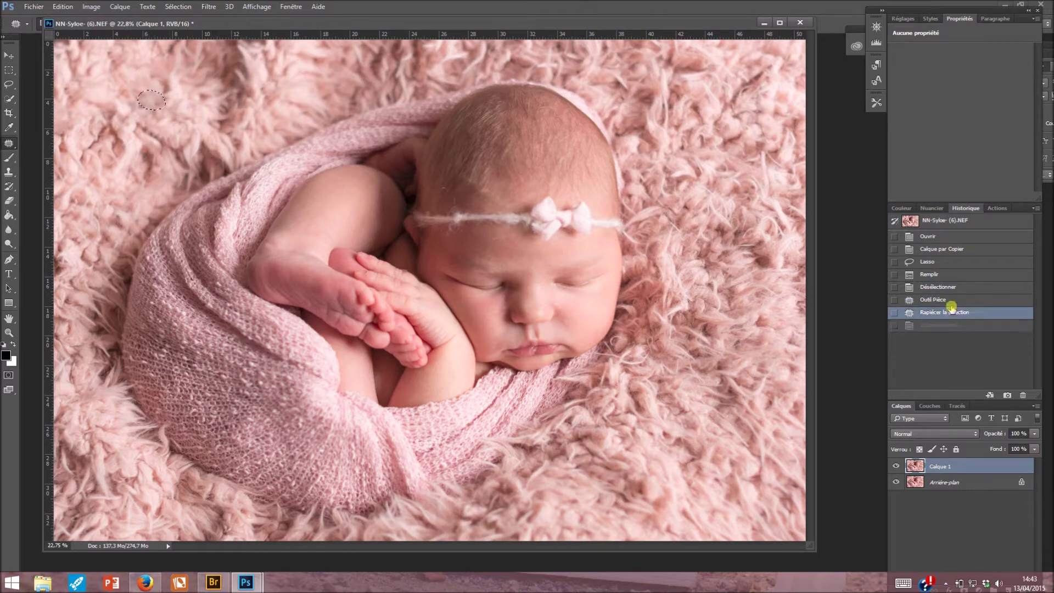
left_click(951, 301)
left_click(947, 289)
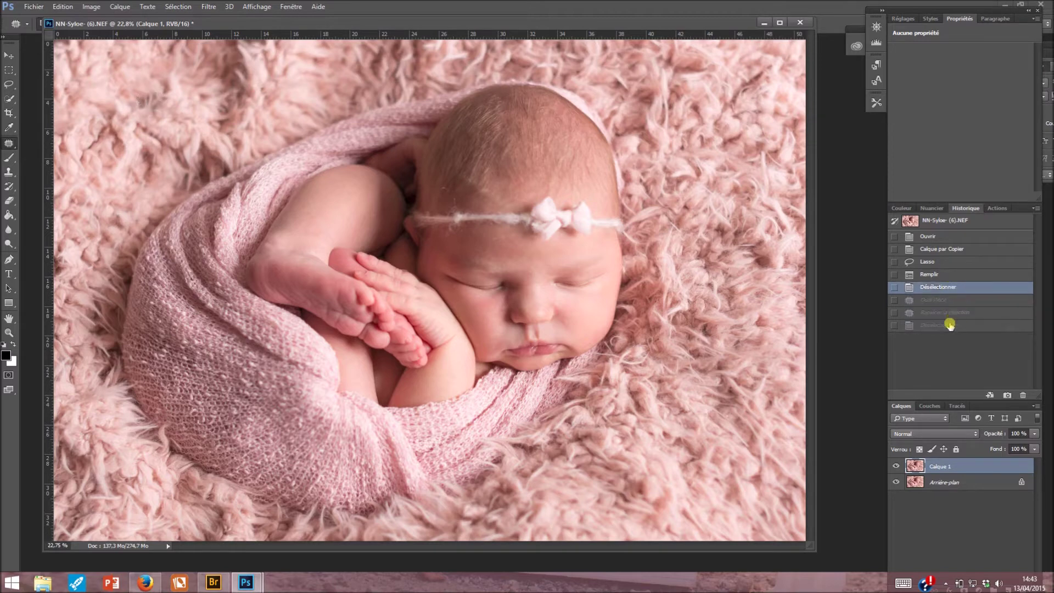
left_click(950, 326)
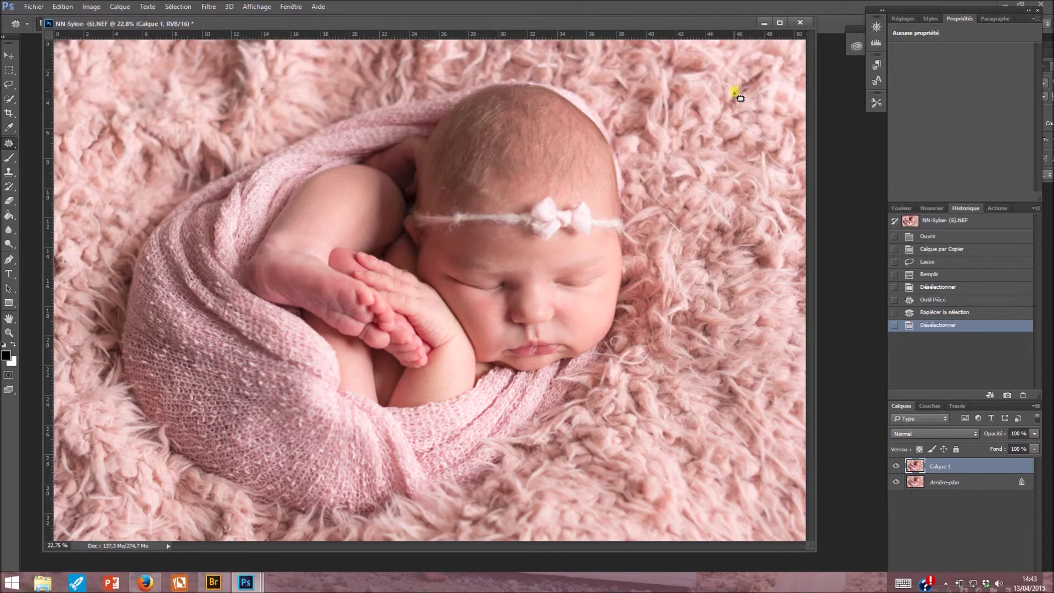
Patch several distracting spots in the fur on the right side of the baby with neighbouring fur, deselecting after each
mouse_move(737, 87)
left_mouse_down()
mouse_move(757, 68)
mouse_move(769, 74)
mouse_move(732, 99)
mouse_move(748, 85)
mouse_move(753, 120)
mouse_move(758, 111)
left_mouse_up()
key("ctrl+d")
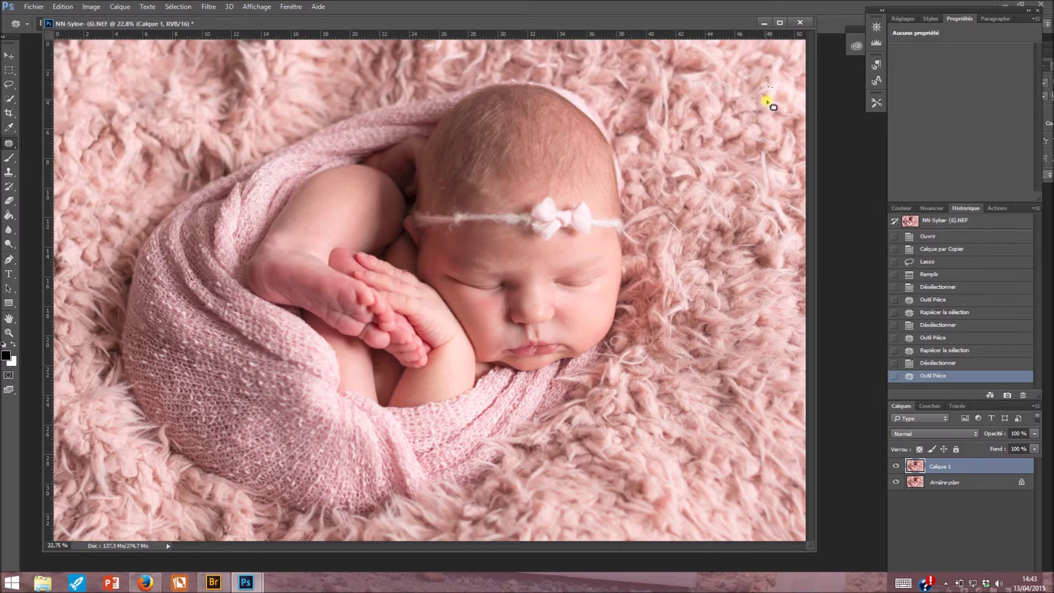
left_click_drag(764, 103, 784, 89)
key("ctrl+d")
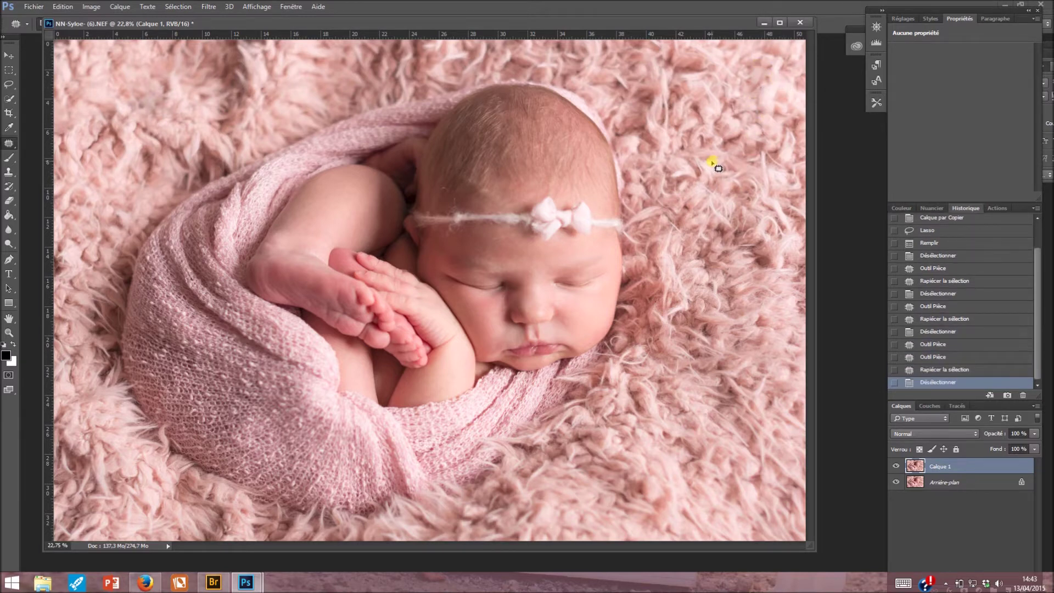
left_click_drag(774, 254, 767, 324)
key("ctrl+d")
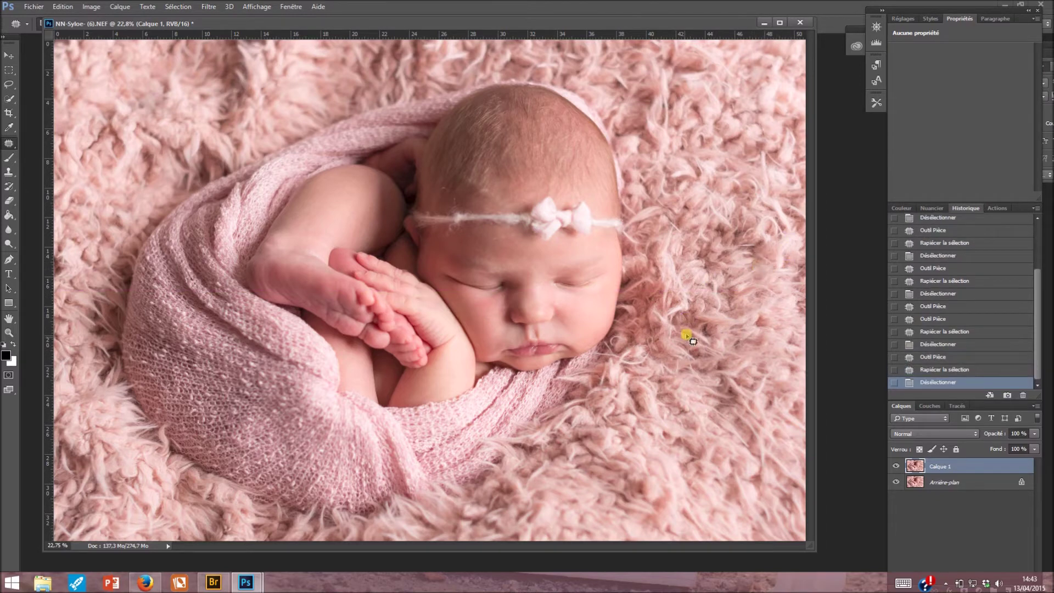
mouse_move(710, 331)
left_mouse_down()
mouse_move(699, 329)
mouse_move(739, 330)
mouse_move(711, 329)
mouse_move(704, 336)
mouse_move(716, 347)
left_mouse_up()
key("ctrl+d")
key("ctrl+d")
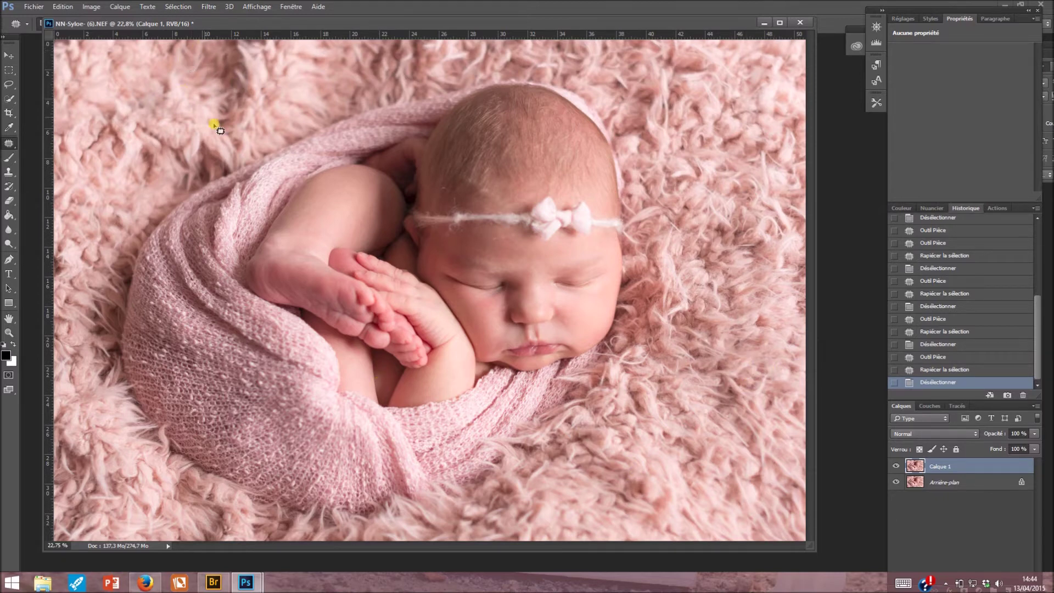
Patch the dark hollows in the fur near the image's upper-left edge with lighter neighbouring fur, and deselect
mouse_move(254, 64)
left_mouse_down()
mouse_move(228, 110)
mouse_move(266, 84)
mouse_move(260, 70)
left_mouse_up()
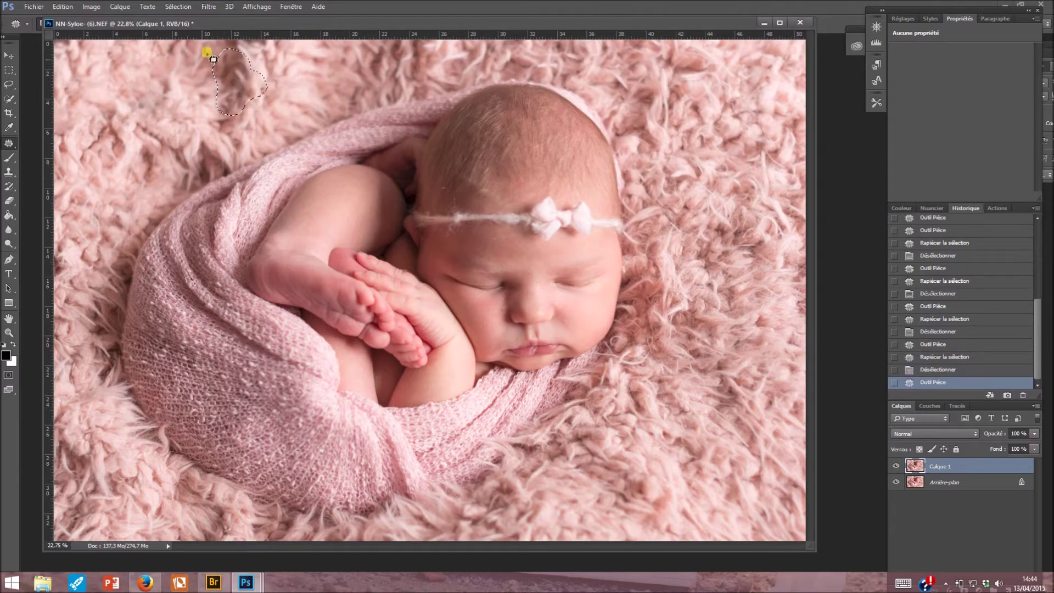
key("ctrl+d")
key("ctrl+d")
mouse_move(256, 65)
left_mouse_down()
mouse_move(209, 90)
mouse_move(258, 113)
mouse_move(256, 62)
left_mouse_up()
key("ctrl+d")
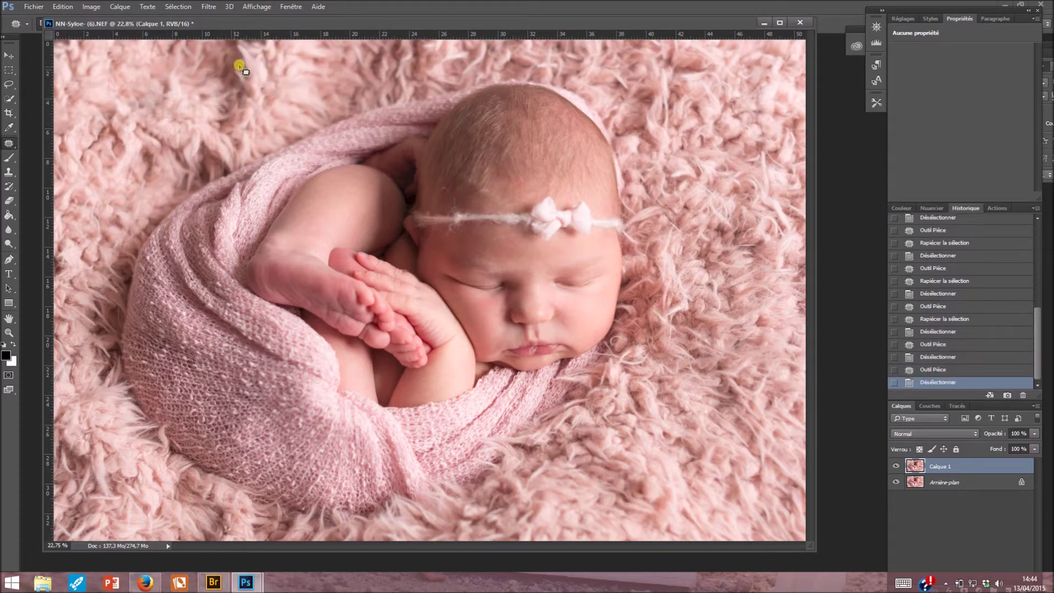
mouse_move(209, 108)
left_mouse_down()
mouse_move(218, 129)
mouse_move(258, 94)
mouse_move(229, 83)
mouse_move(306, 82)
mouse_move(176, 75)
mouse_move(162, 114)
mouse_move(156, 78)
left_mouse_up()
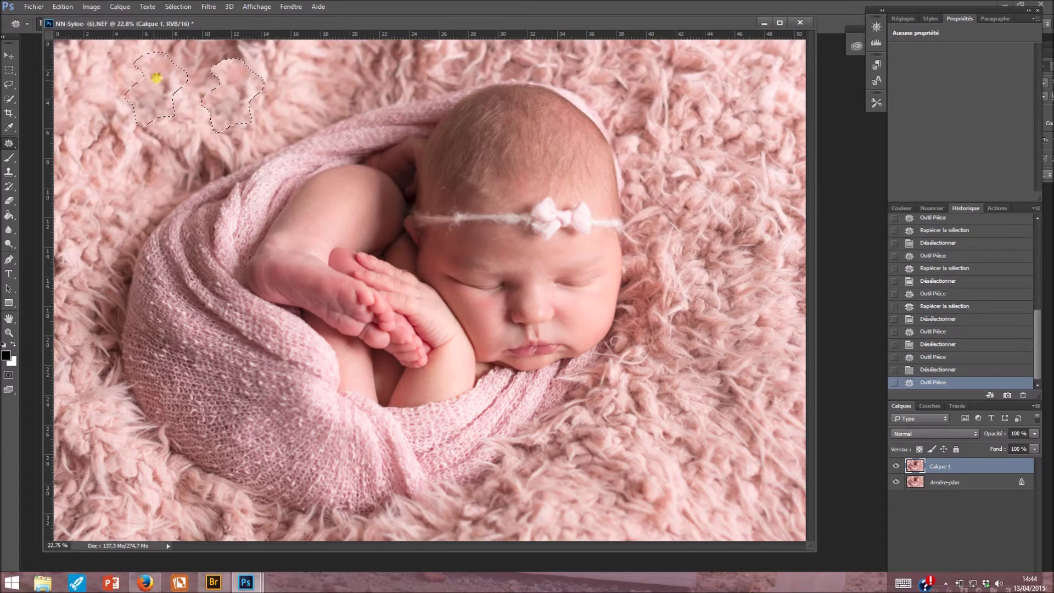
mouse_move(265, 85)
left_mouse_down()
mouse_move(245, 99)
mouse_move(275, 99)
left_mouse_up()
key("ctrl+d")
key("ctrl+d")
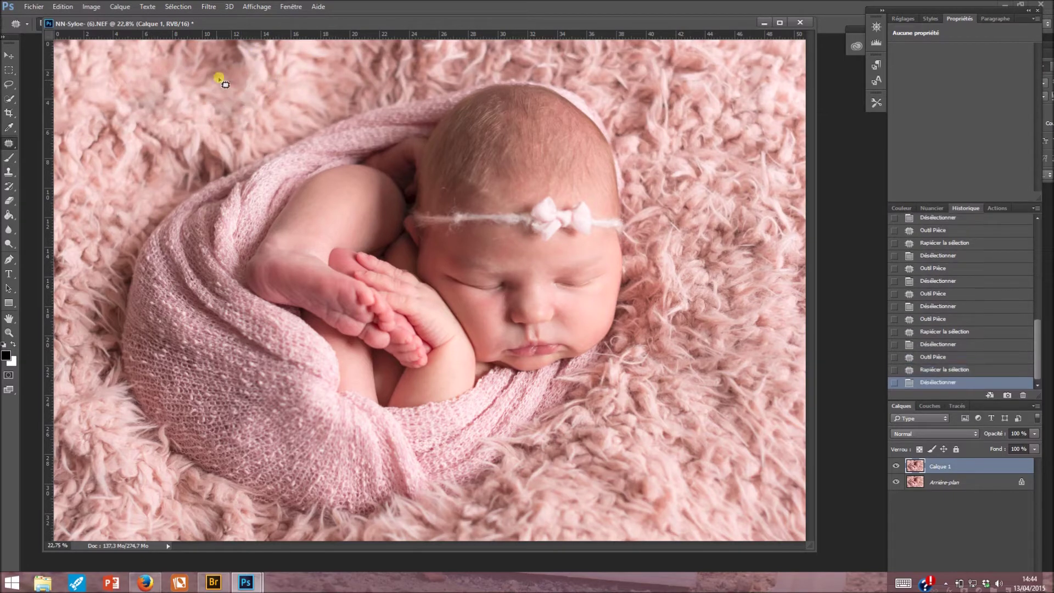
mouse_move(217, 77)
left_mouse_down()
mouse_move(210, 97)
mouse_move(274, 83)
left_mouse_up()
key("ctrl+d")
key("ctrl+d")
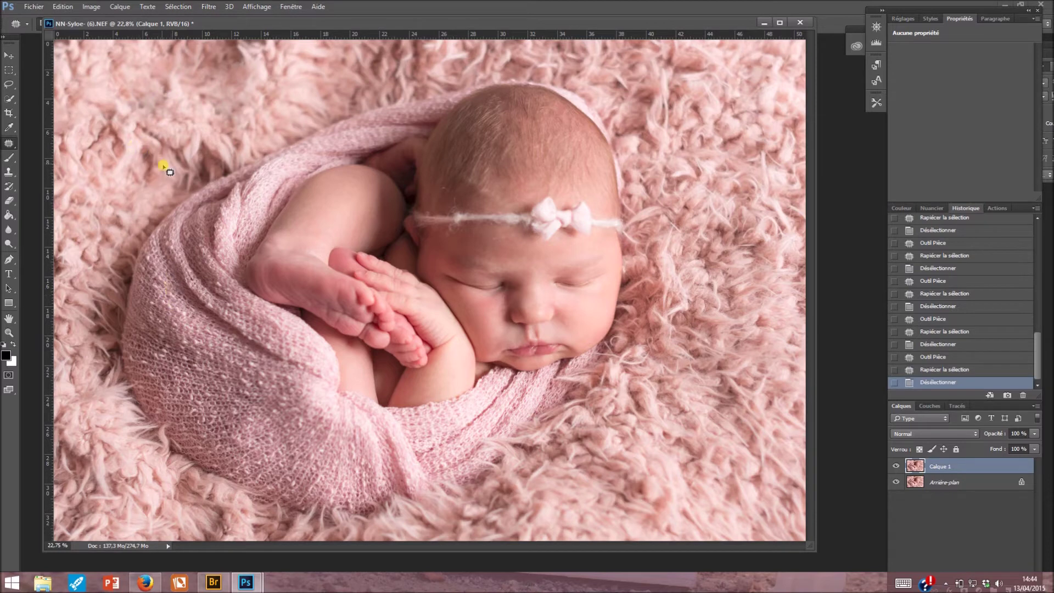
Patch the remaining dark spots in the fur just above and left of the pink wrap with nearby fur
left_click_drag(160, 161, 143, 157)
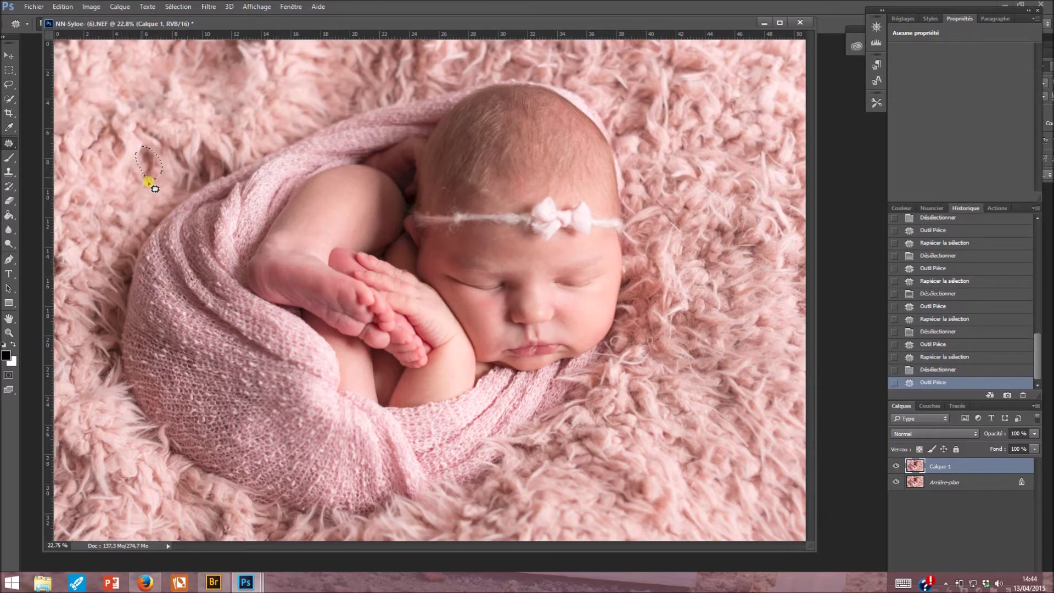
left_click_drag(142, 171, 114, 192)
key("ctrl+d")
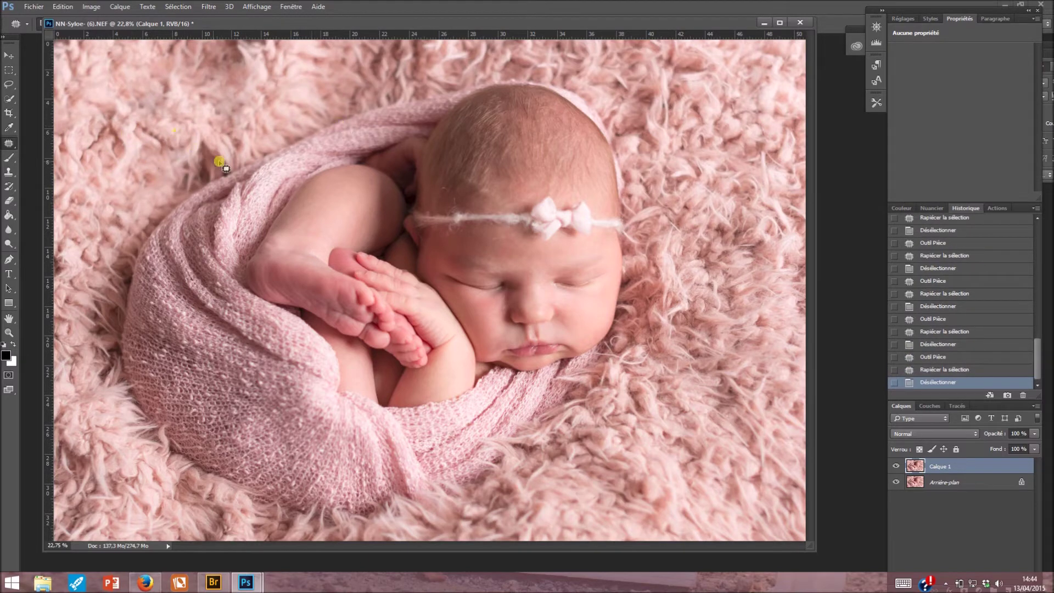
mouse_move(196, 146)
left_mouse_down()
mouse_move(199, 169)
mouse_move(214, 143)
mouse_move(276, 128)
left_mouse_up()
left_click(295, 116)
mouse_move(229, 166)
left_mouse_down()
mouse_move(198, 171)
mouse_move(225, 160)
left_mouse_up()
mouse_move(215, 166)
left_mouse_down()
mouse_move(249, 155)
mouse_move(225, 159)
left_mouse_up()
left_click(278, 130)
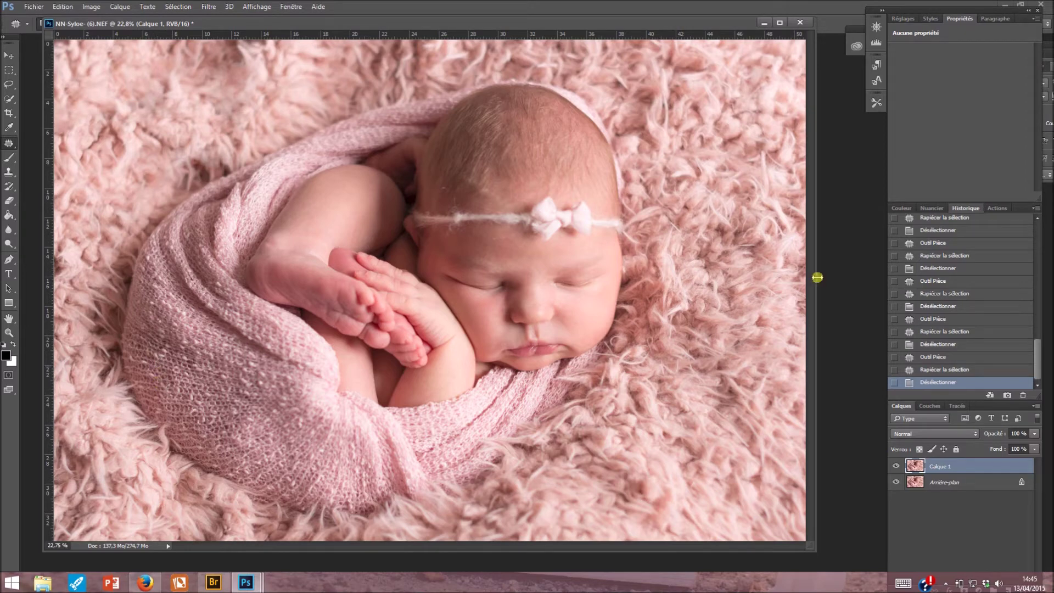
Toggle the visibility of Calque 1 several times to compare the retouched fur with the original photo
left_click(896, 467)
left_click(896, 467)
left_click(895, 467)
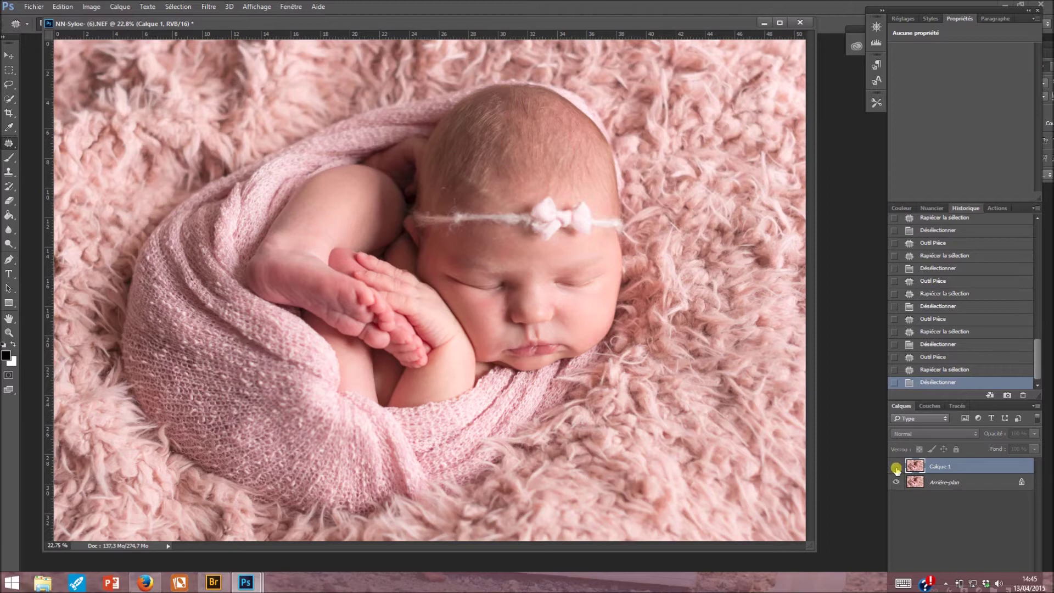
left_click(895, 467)
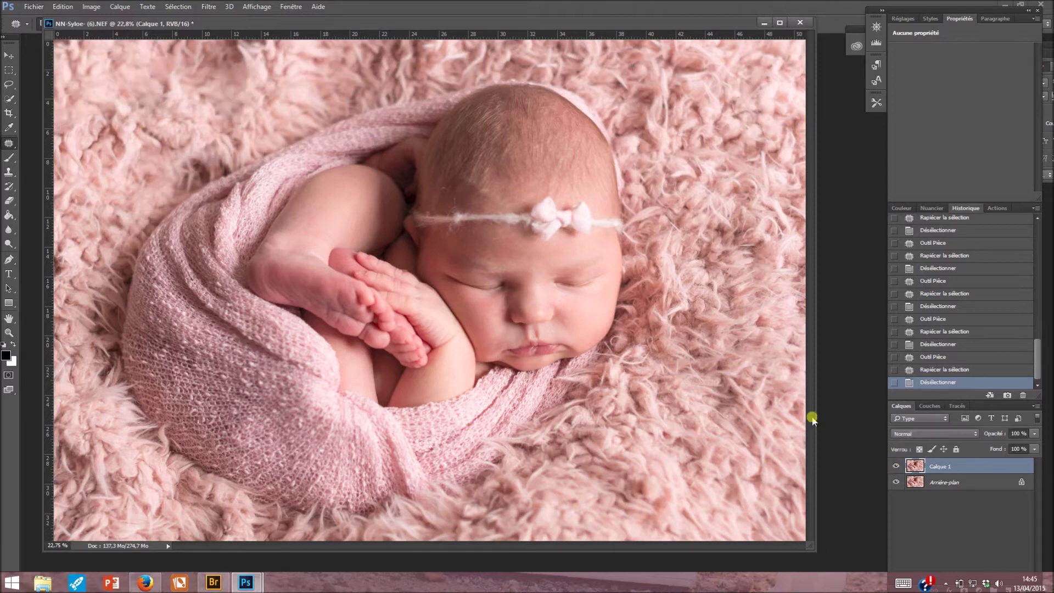
left_click(896, 467)
left_click(895, 467)
Flatten the image and run the Pro Retouch action from the Favoris set
left_click(121, 6)
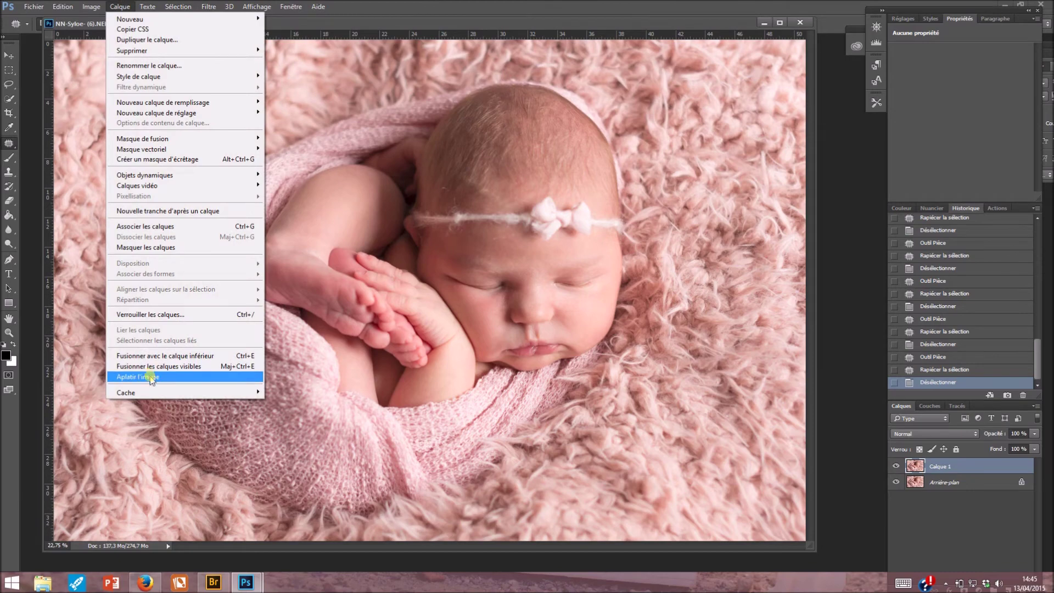
left_click(146, 378)
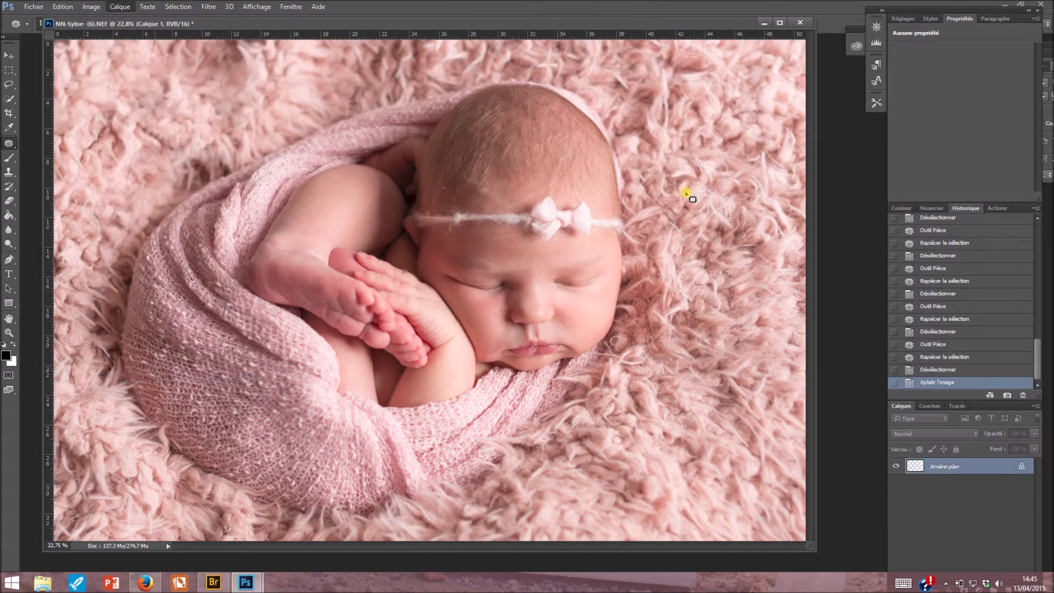
left_click(998, 208)
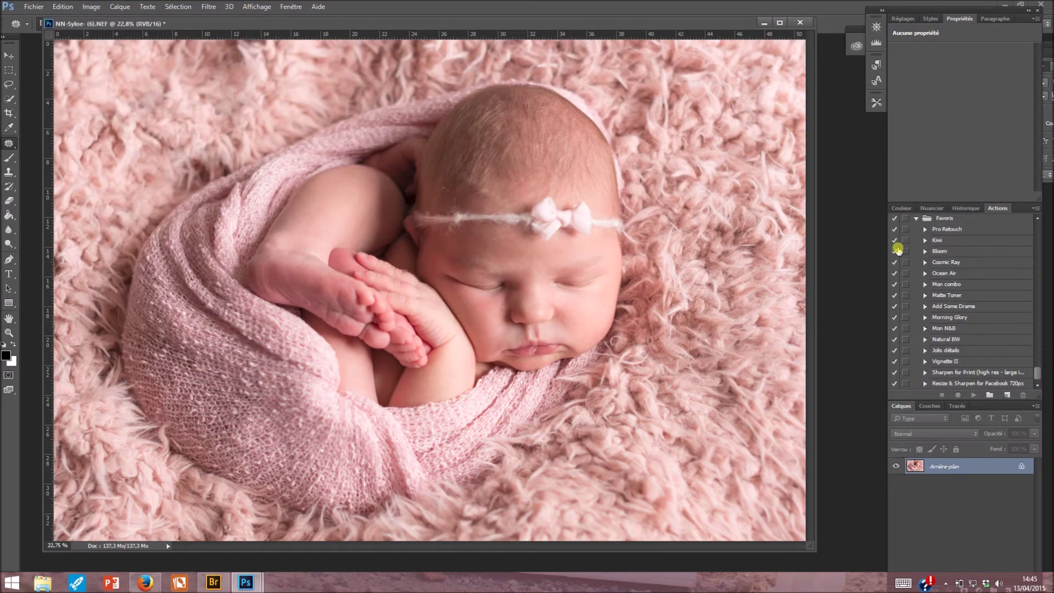
left_click(953, 230)
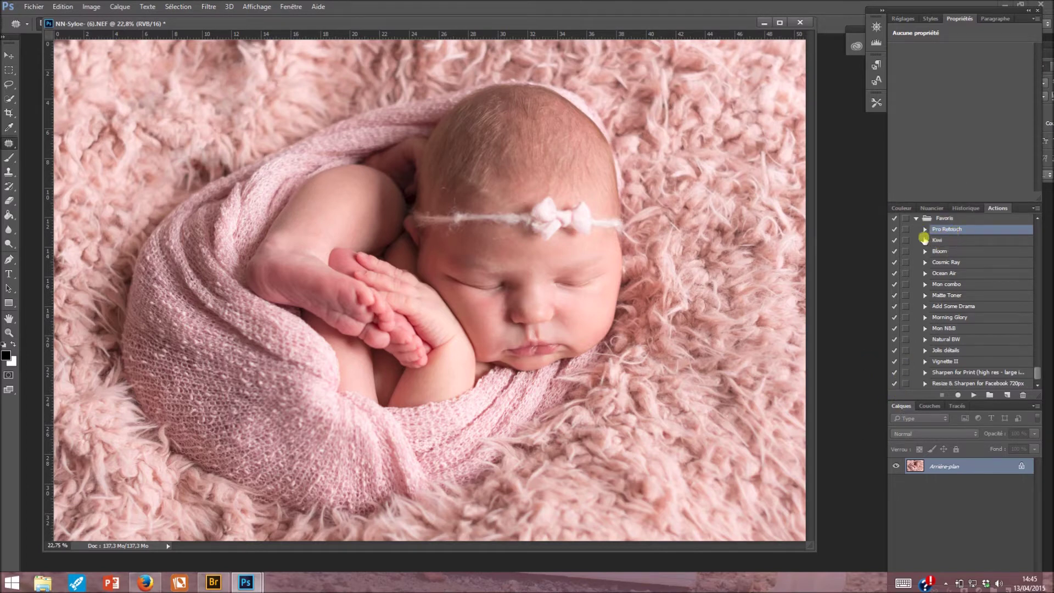
left_click(970, 393)
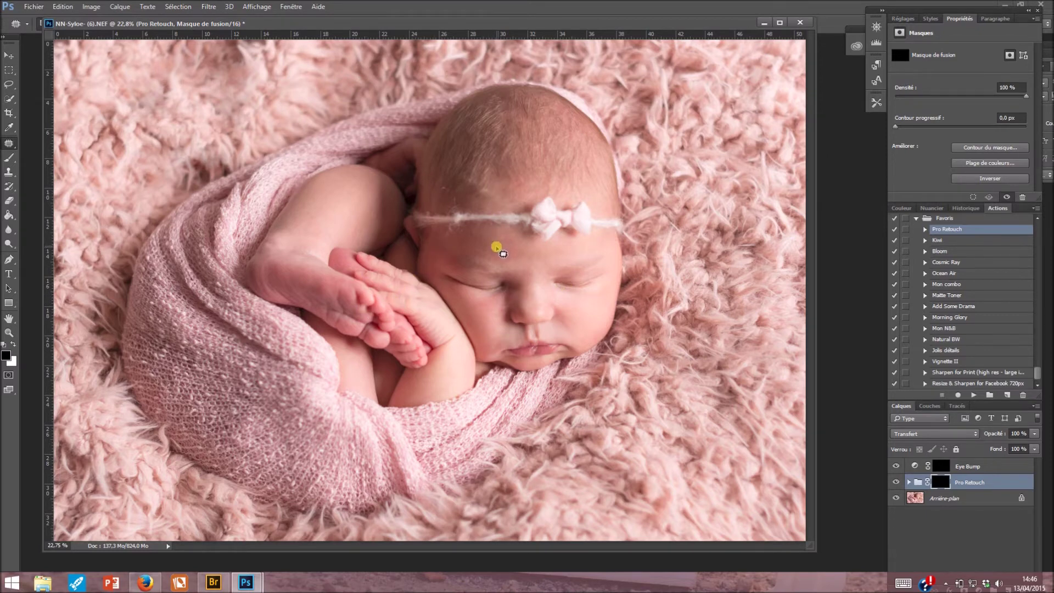
Paint white on the Pro Retouch group's mask to smooth the skin between and above the eyes and on the cheek beside the hand
left_click(9, 332)
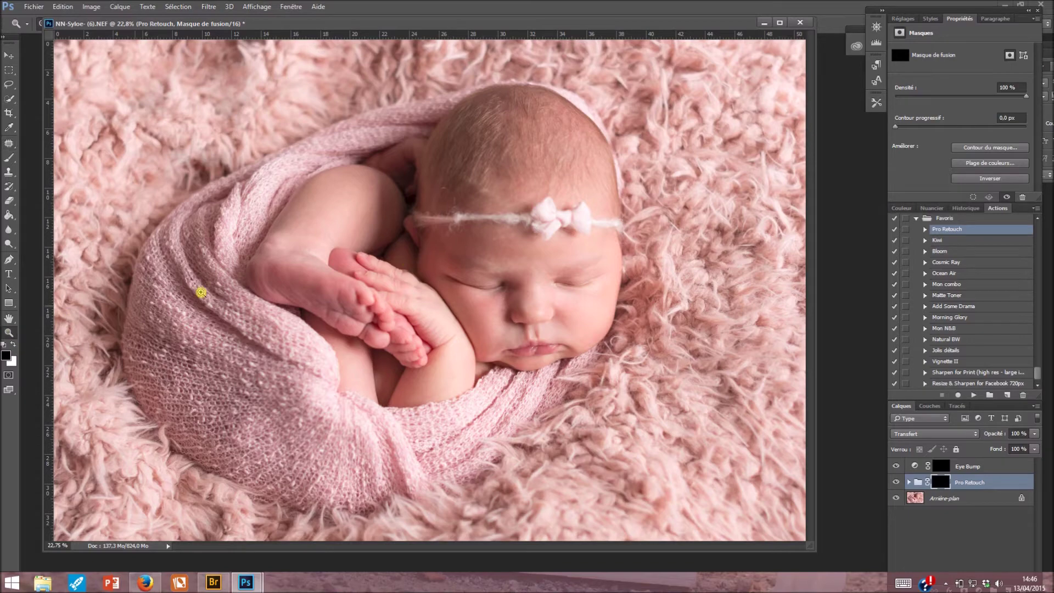
left_click(547, 293)
left_click(503, 299)
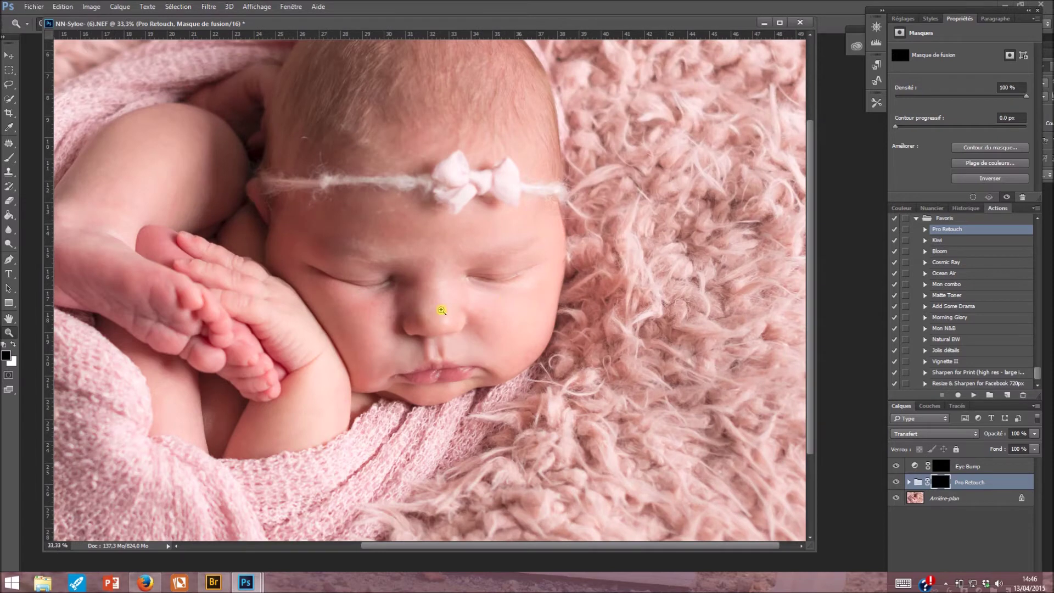
left_click(392, 286)
left_click(8, 157)
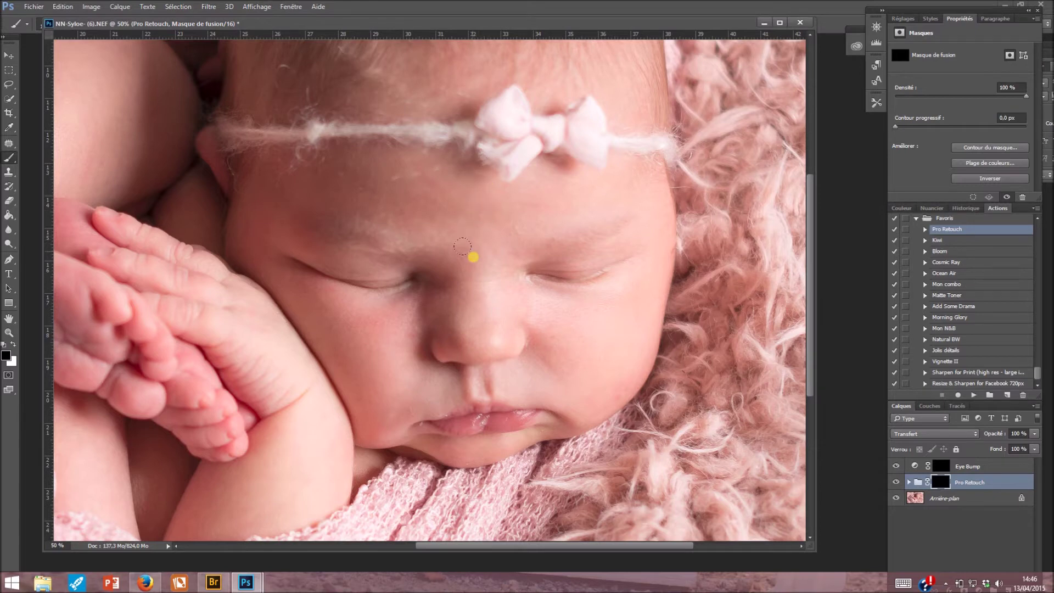
left_click(13, 344)
left_click_drag(341, 24, 345, 46)
left_click_drag(188, 26, 244, 19)
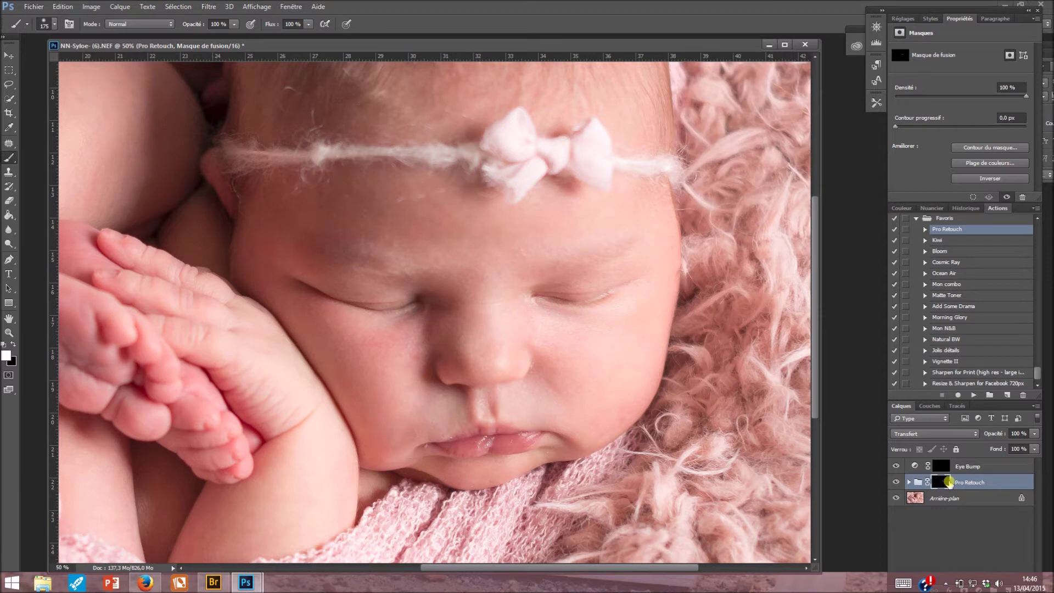
mouse_move(459, 248)
left_mouse_down()
mouse_move(479, 277)
mouse_move(440, 220)
mouse_move(501, 239)
mouse_move(588, 216)
mouse_move(514, 235)
mouse_move(370, 232)
mouse_move(317, 215)
mouse_move(401, 364)
mouse_move(450, 344)
mouse_move(453, 320)
mouse_move(420, 339)
mouse_move(321, 327)
mouse_move(256, 262)
mouse_move(378, 365)
left_mouse_up()
key("bracketleft")
key("bracketleft")
Show the Pro Retouch mask as a red overlay to check the painted areas, and return to the normal view
left_click(942, 483, "alt+shift")
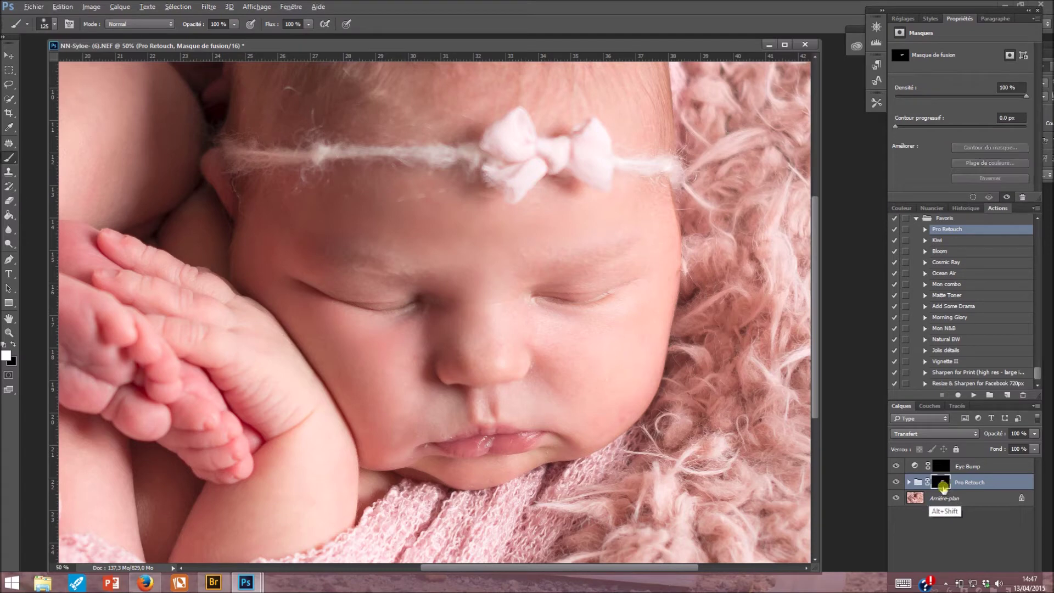
key("x")
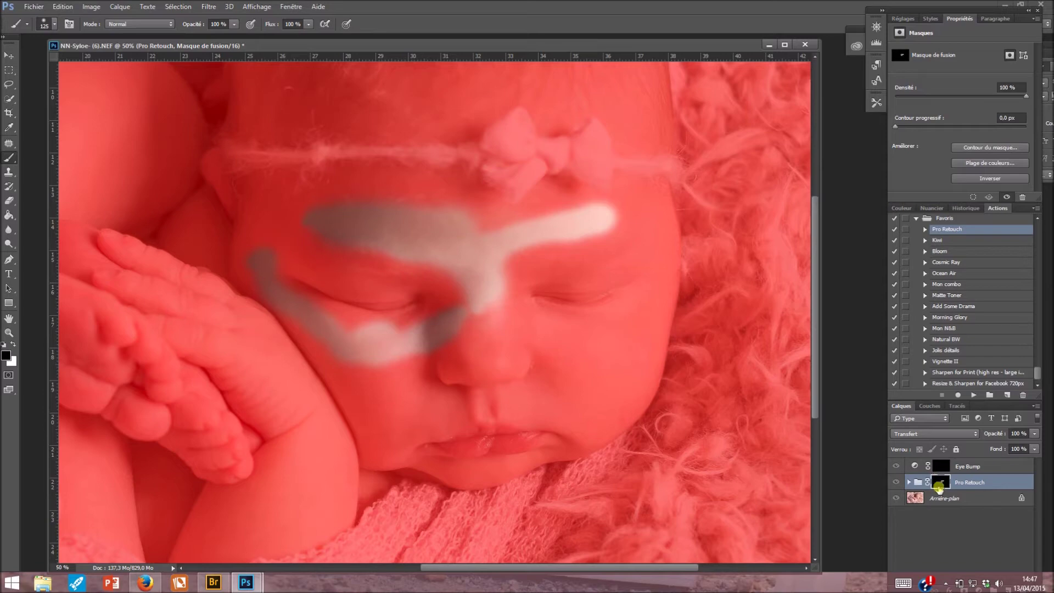
key("shift")
left_click(940, 485, "alt+shift")
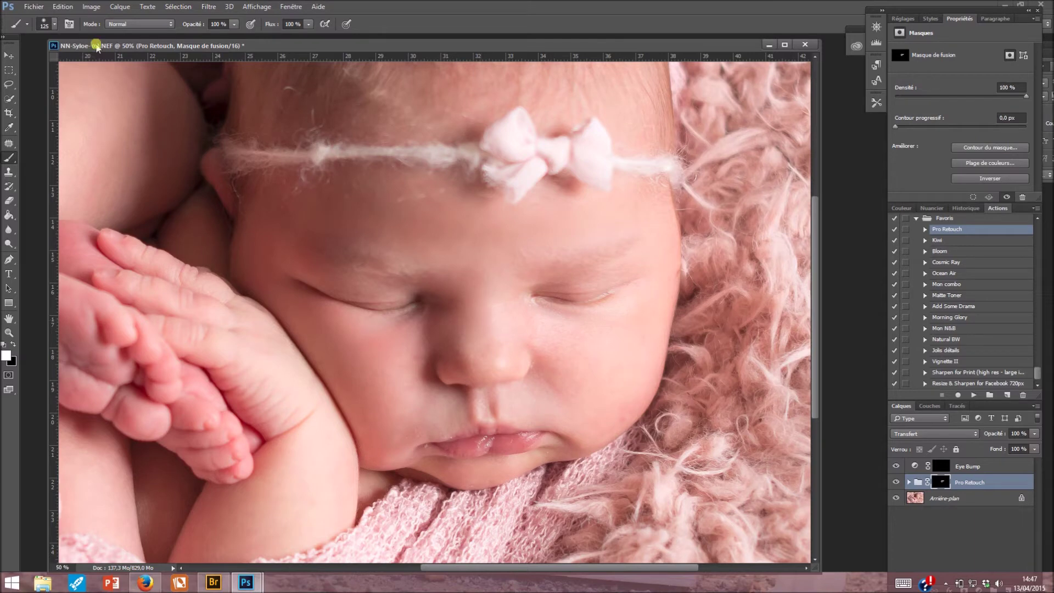
Try a higher hardness for the 125 px brush, and return it to 0%
left_click(51, 24)
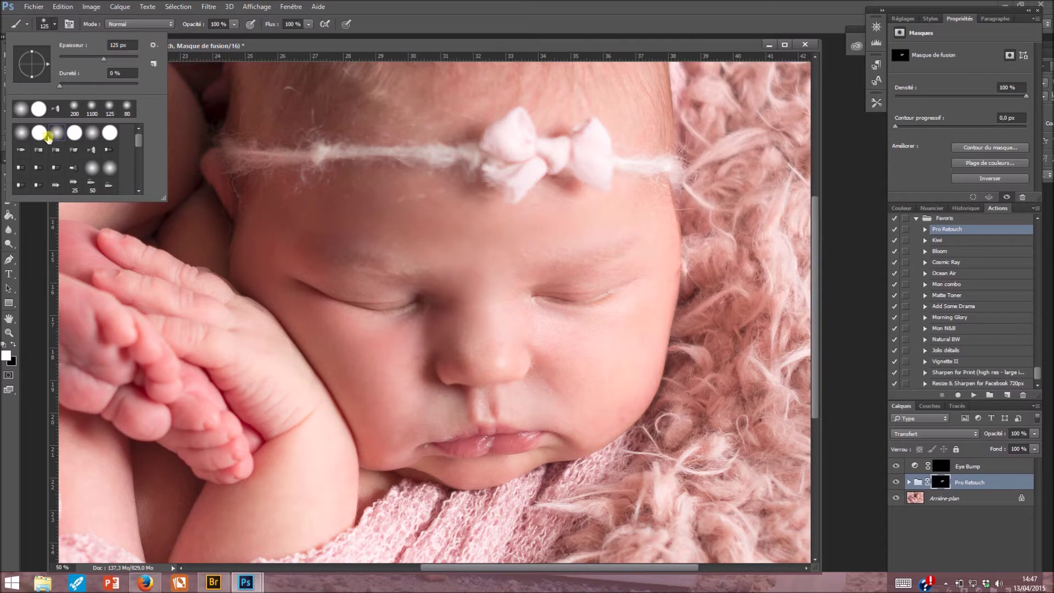
left_click_drag(60, 86, 140, 86)
left_click_drag(152, 88, 48, 89)
left_click(439, 38)
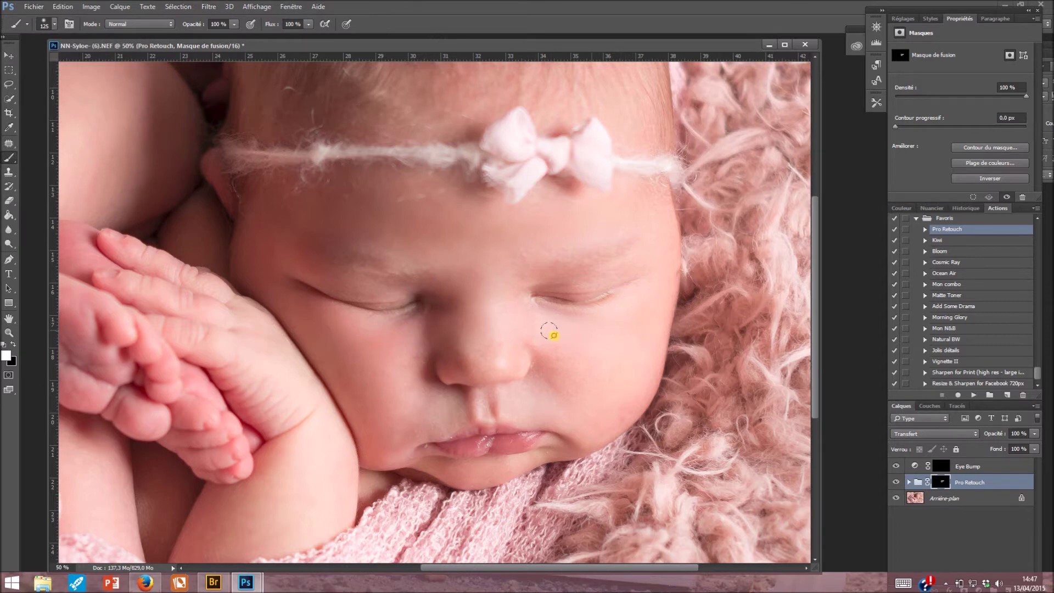
Paint white on the Pro Retouch mask over the cheek next to the fur, beside the nose and along the chin
left_click(588, 404)
mouse_move(526, 310)
left_mouse_down()
mouse_move(603, 324)
mouse_move(521, 310)
left_mouse_up()
scroll(785, 376, "down", 3)
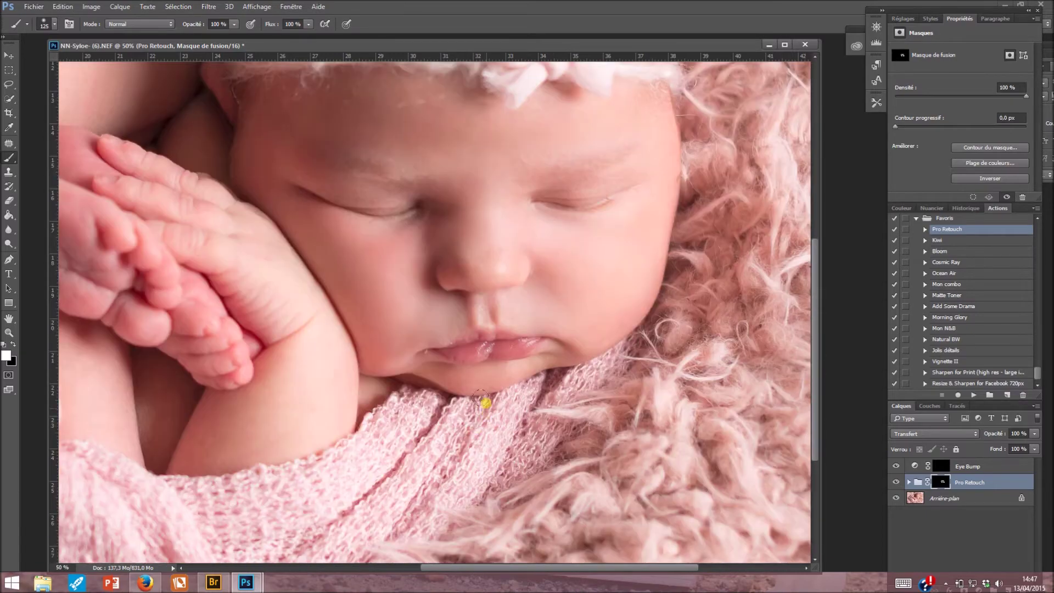
key("bracketleft")
key("bracketleft")
mouse_move(490, 387)
left_mouse_down()
mouse_move(513, 372)
mouse_move(454, 379)
mouse_move(499, 371)
left_mouse_up()
Smooth the skin of the baby's arm, leg and foot by painting the Pro Retouch mask, using brush sizes between 300 and 100 px
key("bracketright")
key("bracketright")
key("bracketright")
key("bracketright")
left_click(319, 348)
left_click_drag(514, 571, 421, 571)
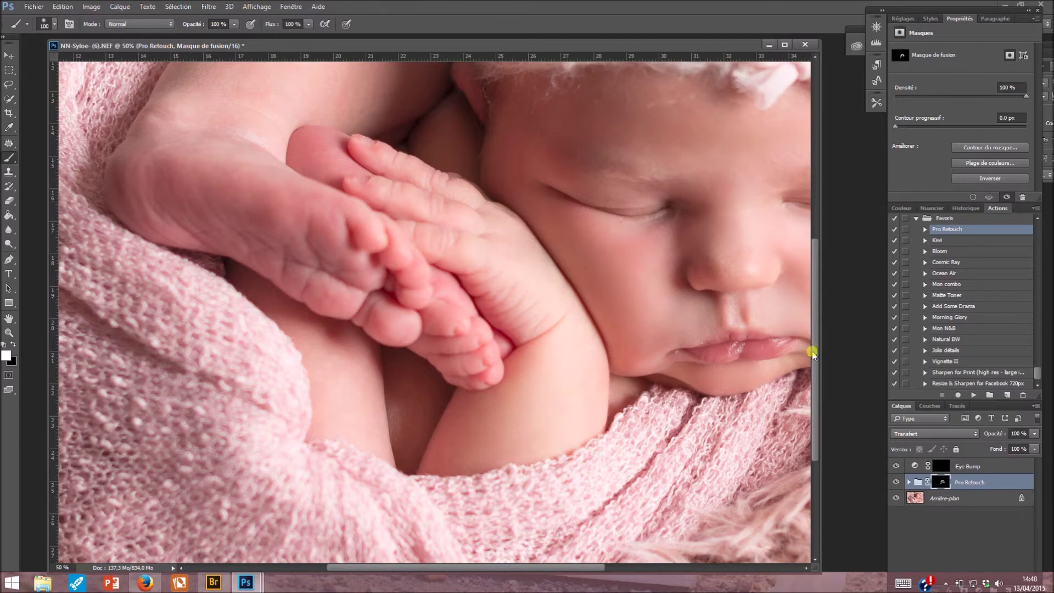
left_click_drag(815, 336, 816, 259)
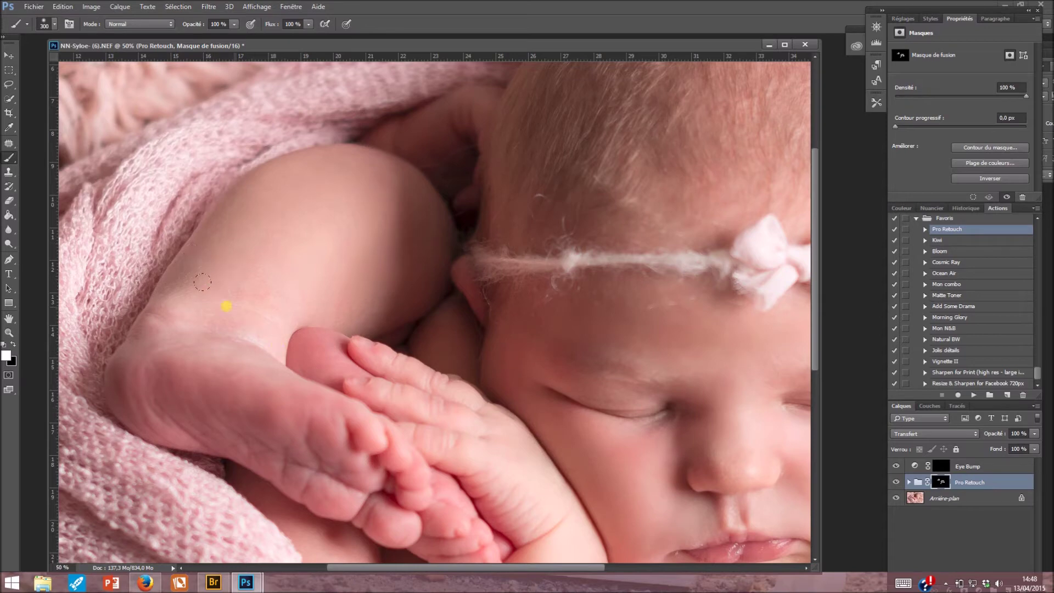
left_click_drag(814, 336, 815, 410)
key("bracketleft")
left_click_drag(340, 430, 340, 441)
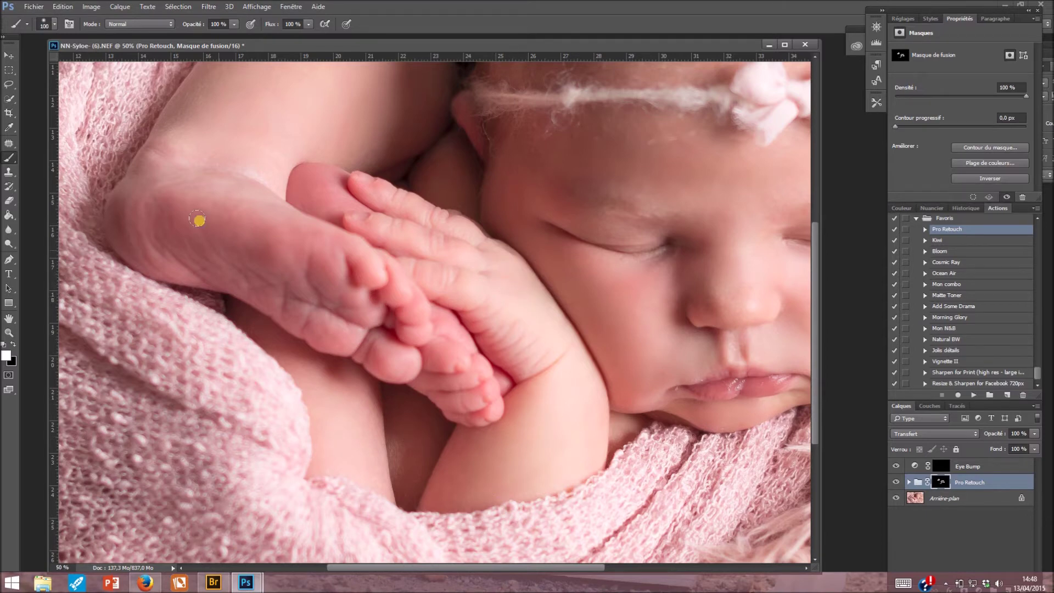
Reduce the brush to 70 px for the face, and revert the last brush stroke on the Pro Retouch mask
left_click_drag(435, 567, 552, 565)
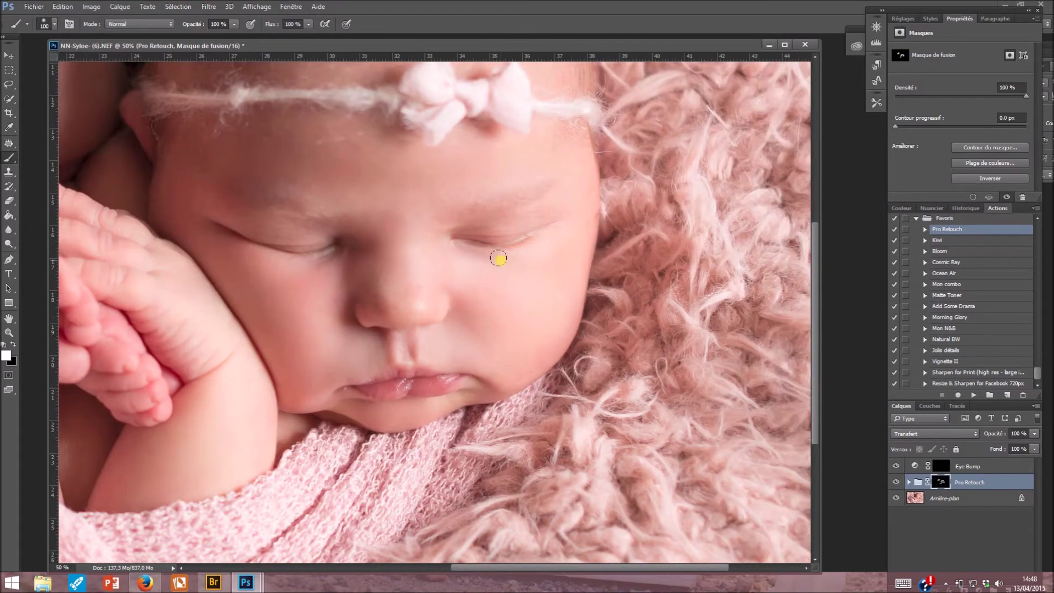
key("bracketleft")
key("bracketleft")
key("bracketleft")
left_click(965, 208)
left_click(943, 367)
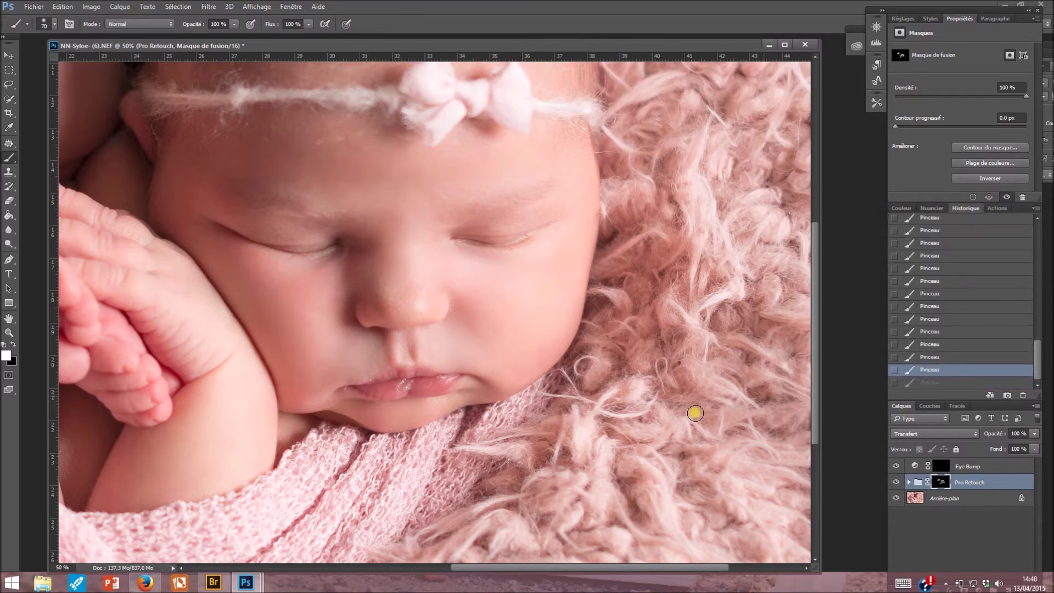
Toggle the visibility of the Pro Retouch group repeatedly to compare the face with and without skin smoothing
left_click_drag(464, 567, 443, 567)
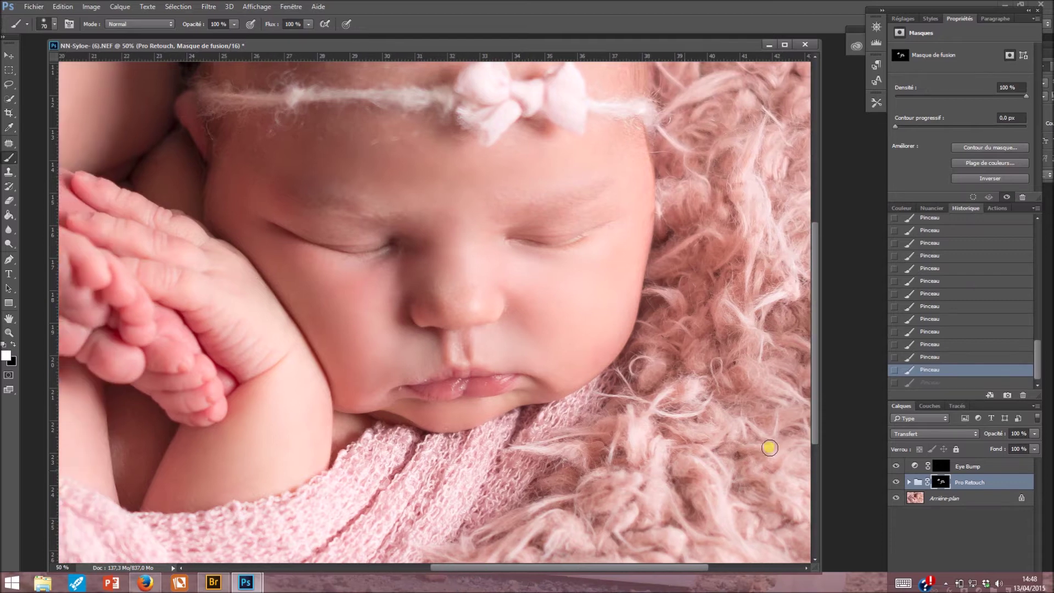
left_click(896, 481)
left_click(897, 482)
left_click(897, 483)
left_click(896, 482)
left_click(897, 482)
left_click(897, 482)
Lower the opacity of the Pro Retouch group to 72%
left_click_drag(986, 444, 991, 439)
left_click_drag(986, 441, 986, 440)
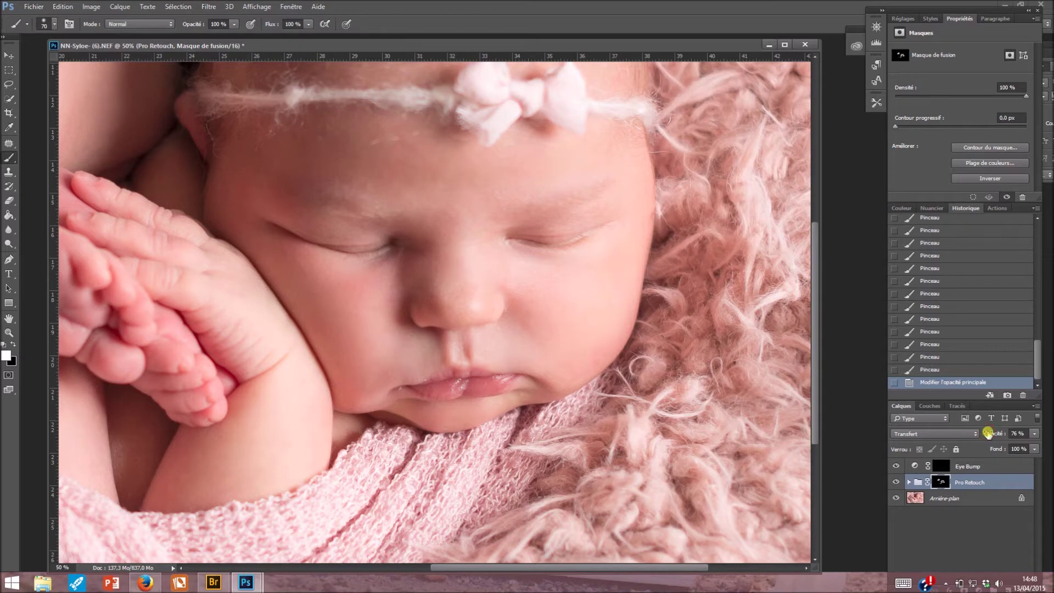
left_click(1017, 433)
type("7")
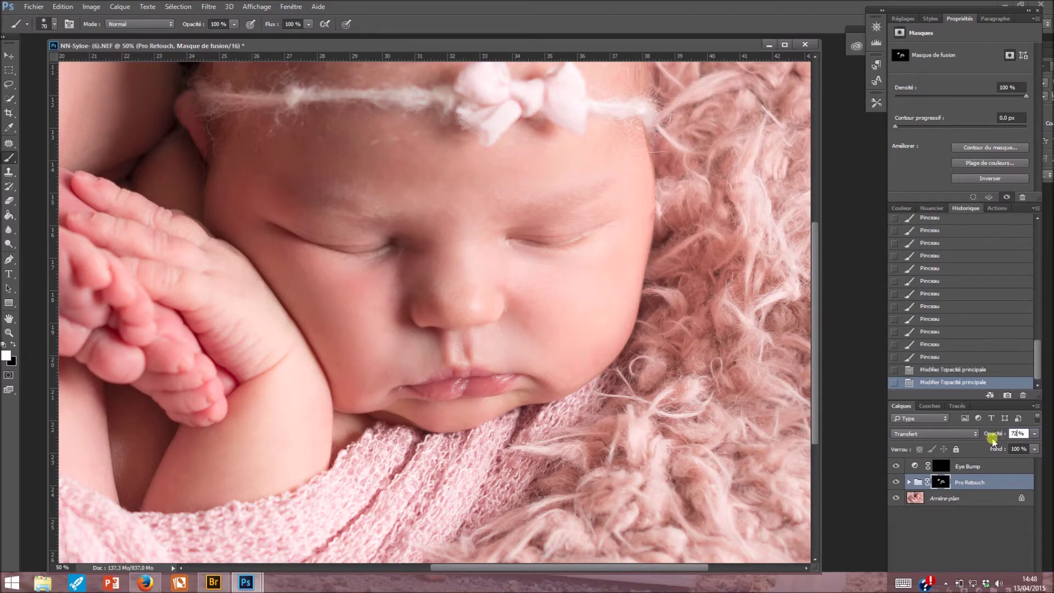
Compare the whole photo with and without the Pro Retouch group at 25% zoom
left_click(9, 332)
left_click(324, 319, "alt")
left_click(322, 325, "alt")
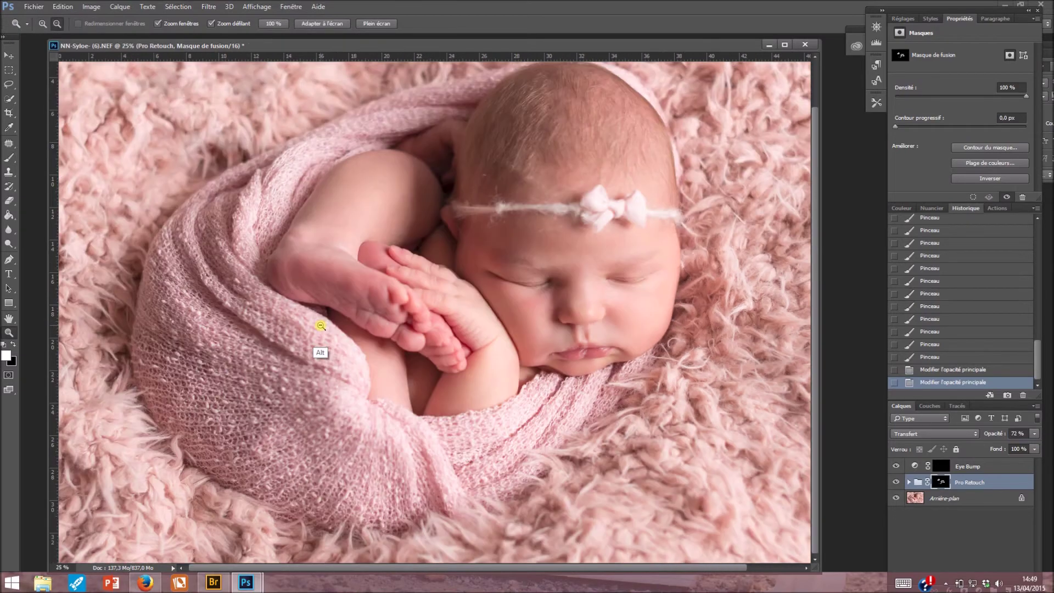
left_click(896, 481)
left_click(897, 481)
left_click(896, 481)
left_click(896, 481)
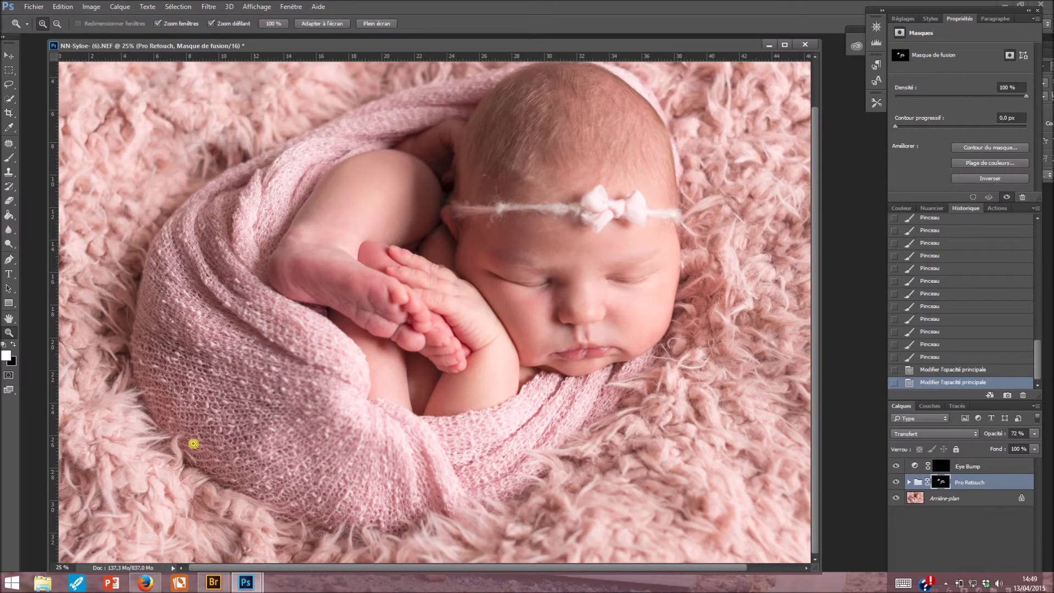
Flatten the image again and duplicate the background into a new layer
left_click(124, 7)
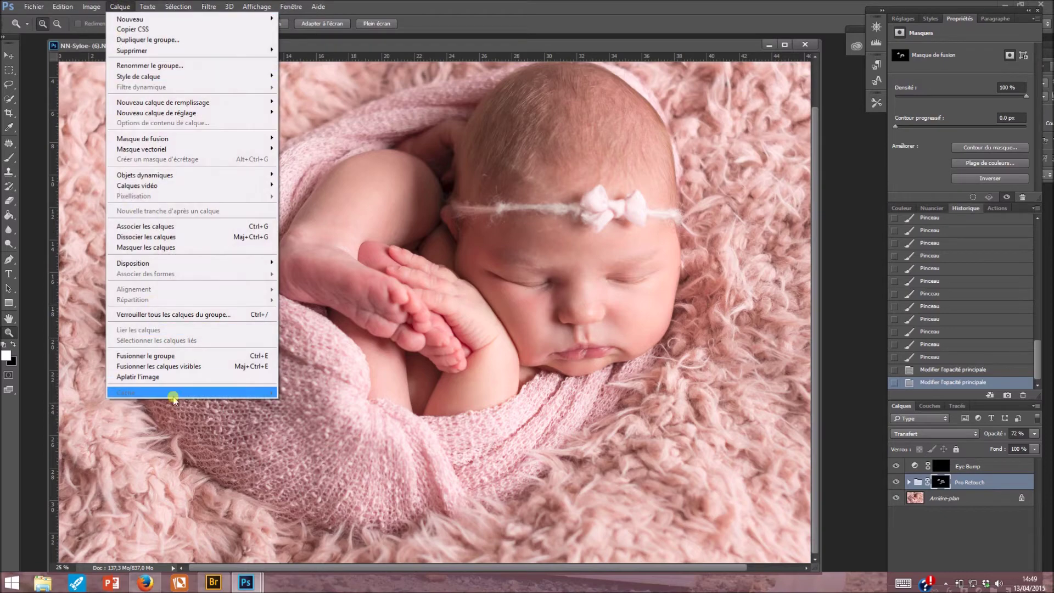
left_click(182, 377)
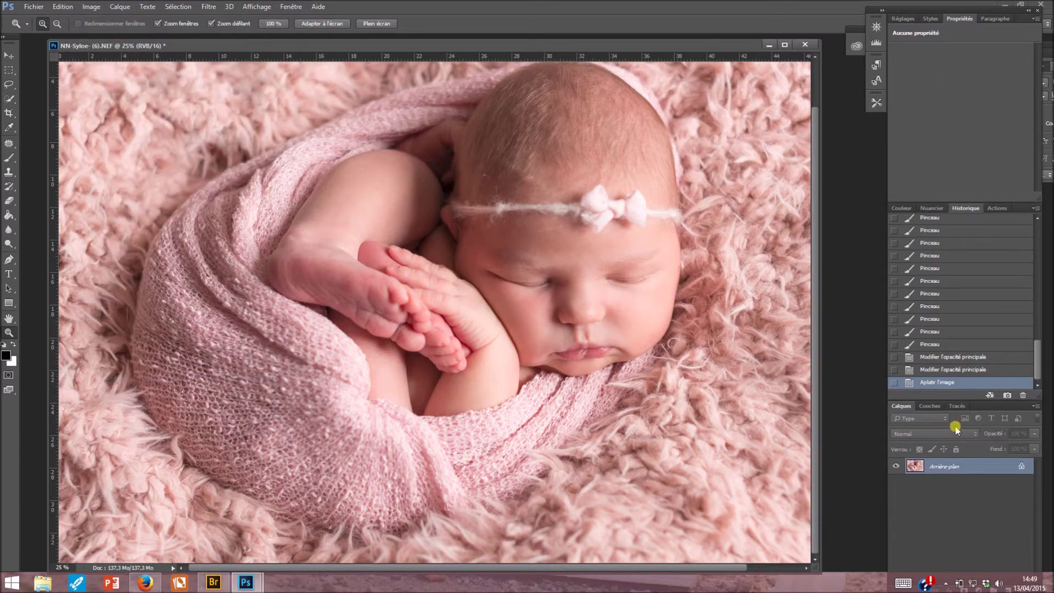
key("ctrl+j")
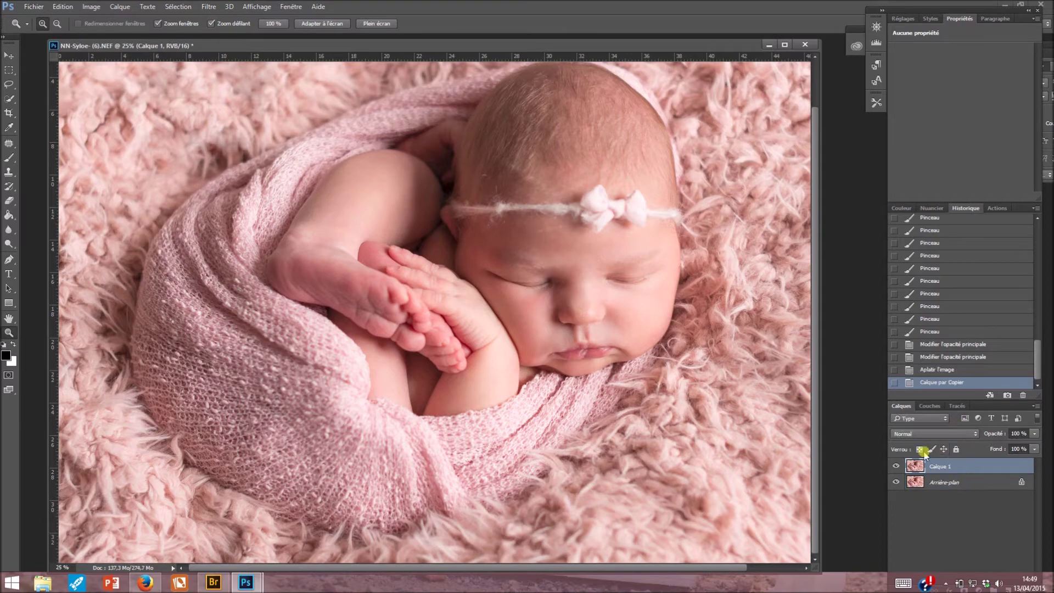
Patch the blemish on the lower cheek near the fur with clean neighbouring skin, and deselect
left_click(610, 295)
left_click(406, 307)
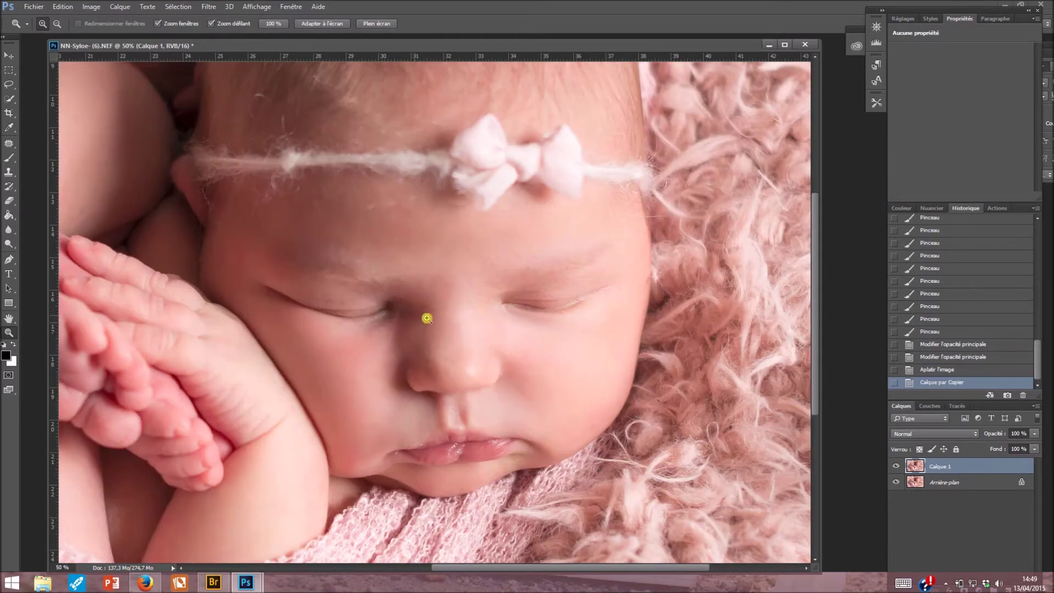
left_click(521, 405)
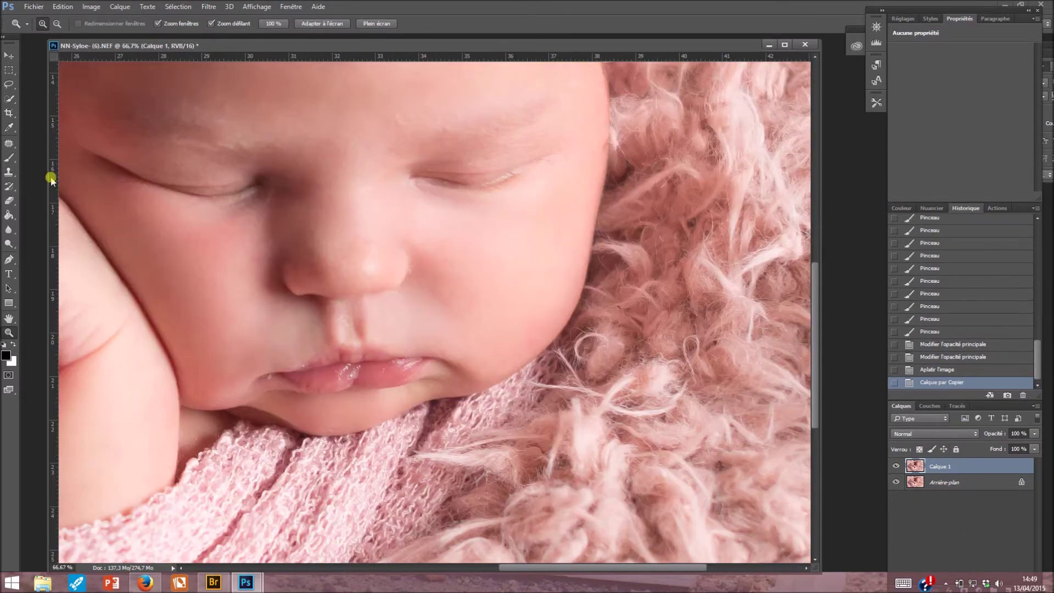
left_click(10, 142)
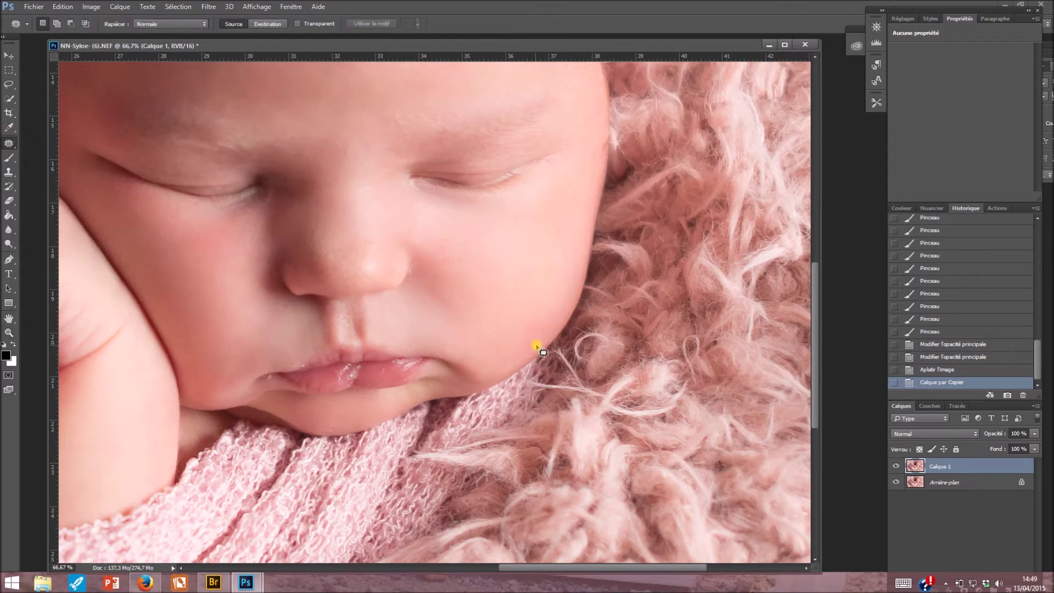
left_click_drag(536, 346, 533, 344)
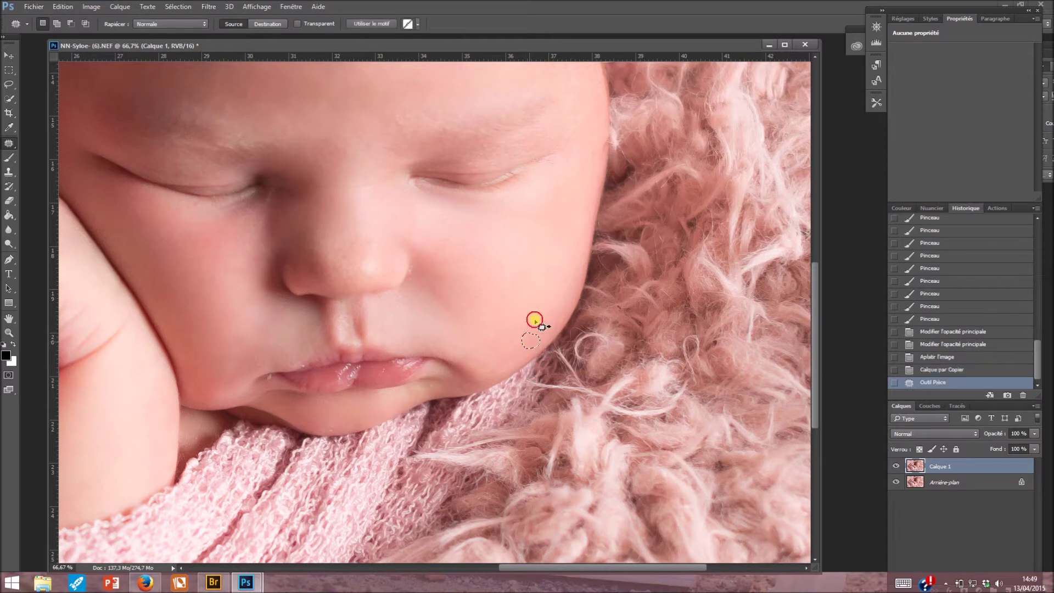
left_click_drag(542, 306, 551, 299)
key("ctrl+d")
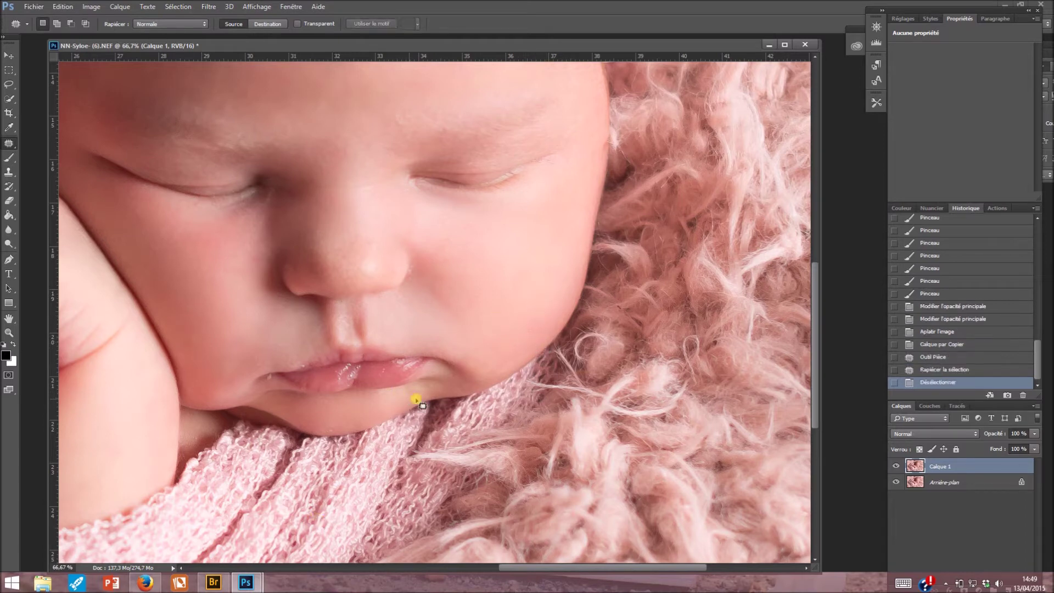
Patch the small marks below the mouth corner and on the chin's lower edge with nearby skin, deselecting after each
mouse_move(436, 386)
left_mouse_down()
mouse_move(425, 391)
mouse_move(470, 369)
left_mouse_up()
key("ctrl+d")
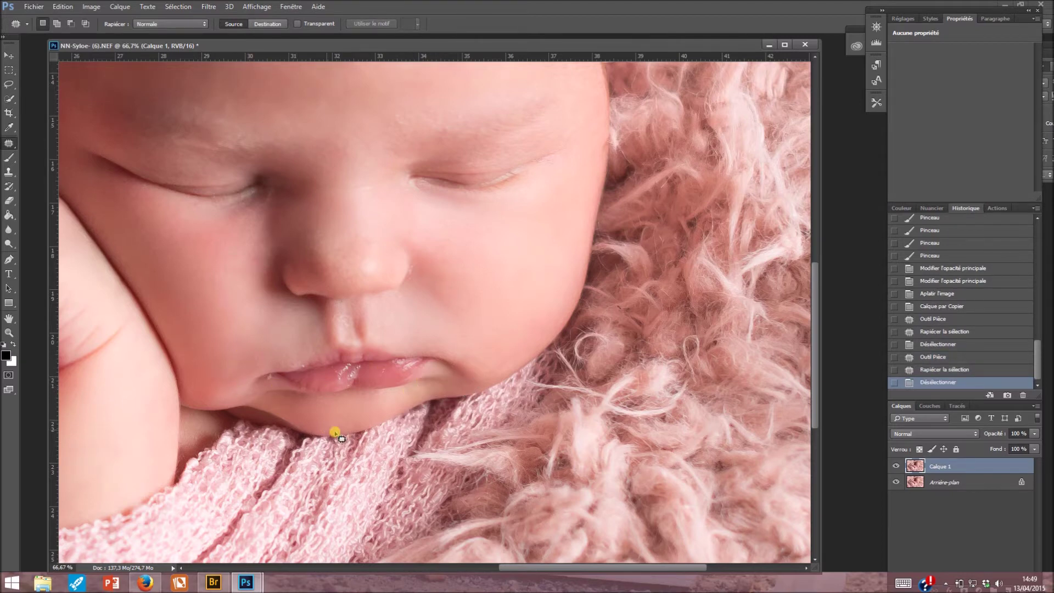
left_click_drag(326, 434, 327, 429)
left_click_drag(331, 430, 362, 422)
key("ctrl+d")
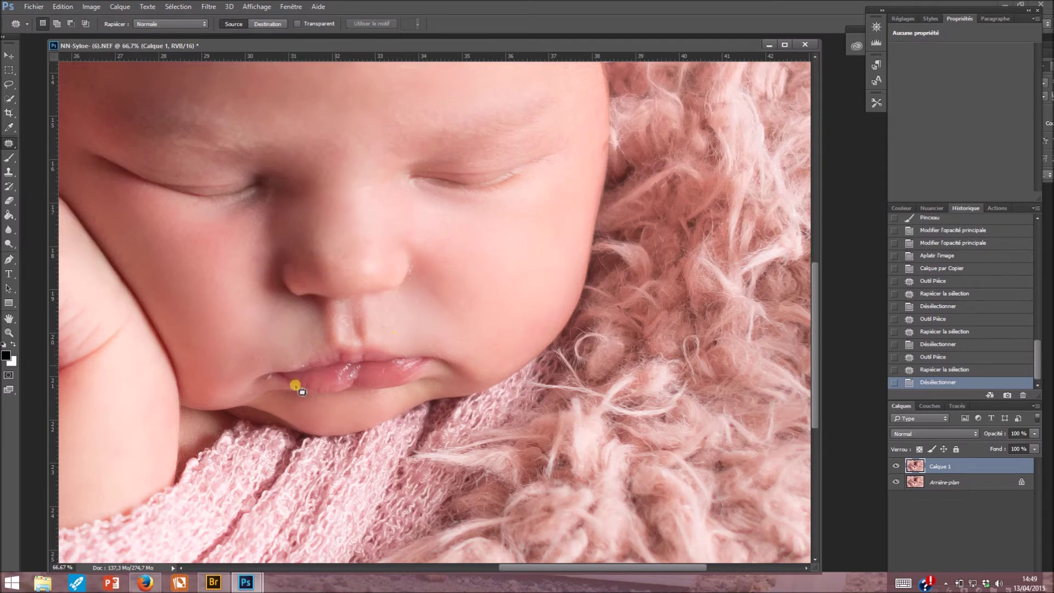
Patch the marks beside the mouth corner and along the upper lip's edge with nearby clean skin, and deselect
left_click_drag(266, 376, 235, 382)
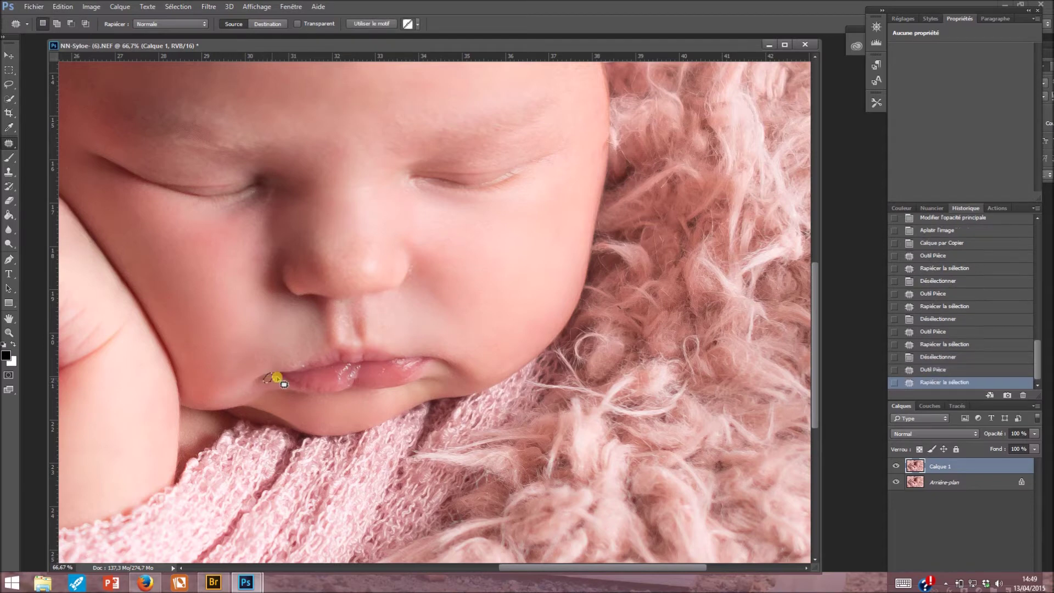
left_click_drag(304, 363, 304, 372)
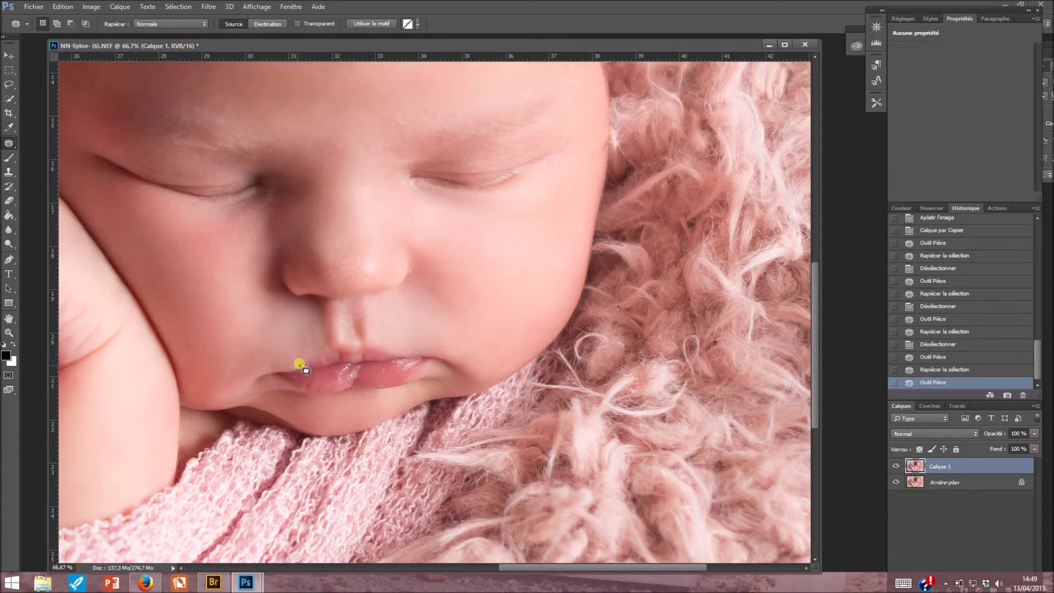
left_click_drag(312, 372, 300, 354)
key("ctrl+d")
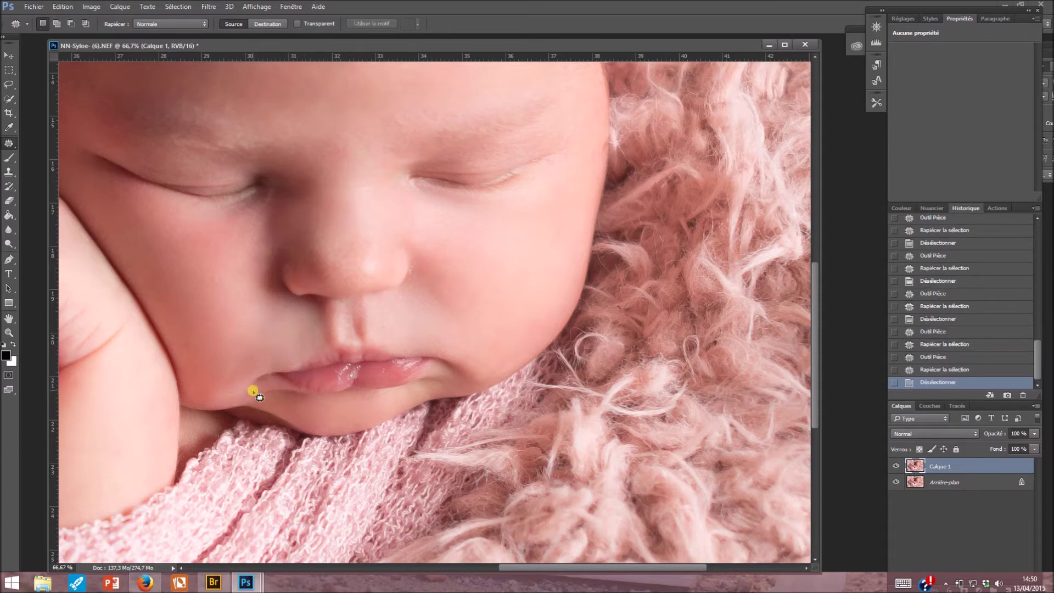
Patch the mark on the lower cheek just outside the mouth corner with clean cheek skin, and deselect
mouse_move(253, 391)
left_mouse_down()
mouse_move(228, 387)
mouse_move(245, 367)
left_mouse_up()
mouse_move(244, 366)
left_mouse_down()
mouse_move(277, 345)
mouse_move(270, 341)
left_mouse_up()
key("ctrl+d")
key("ctrl+d")
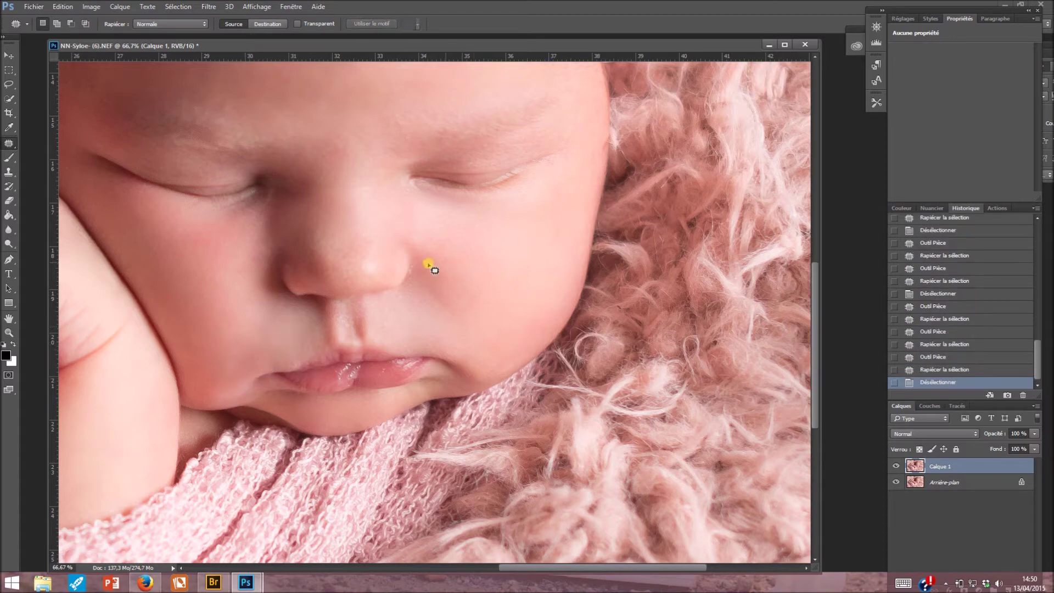
Patch the mark beside the nostril and a spot on the cheek nearest the fur at 100% zoom, deselecting after each
key("z")
left_click(411, 283)
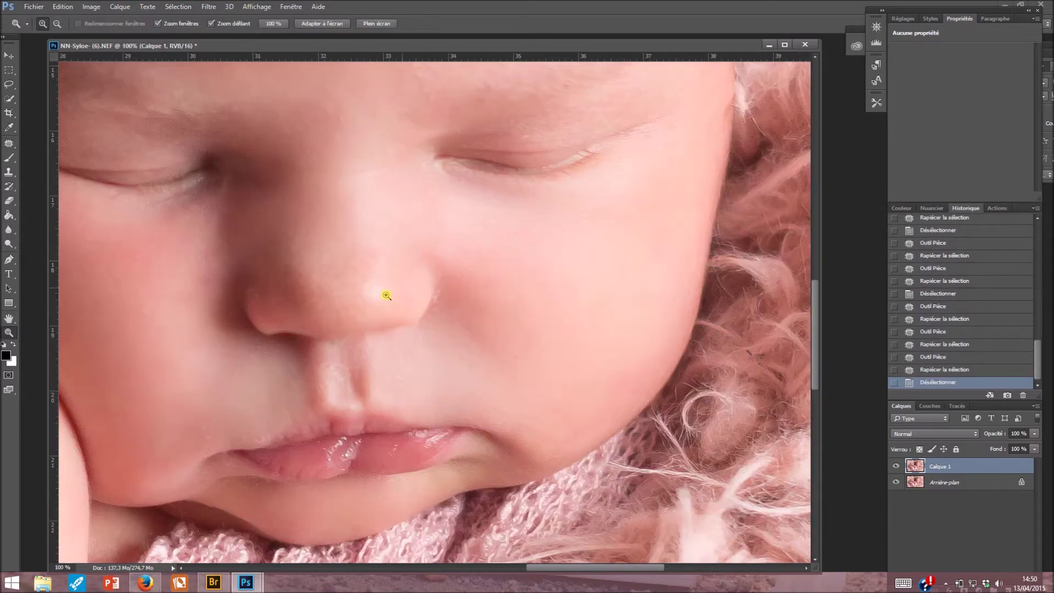
left_click(9, 143)
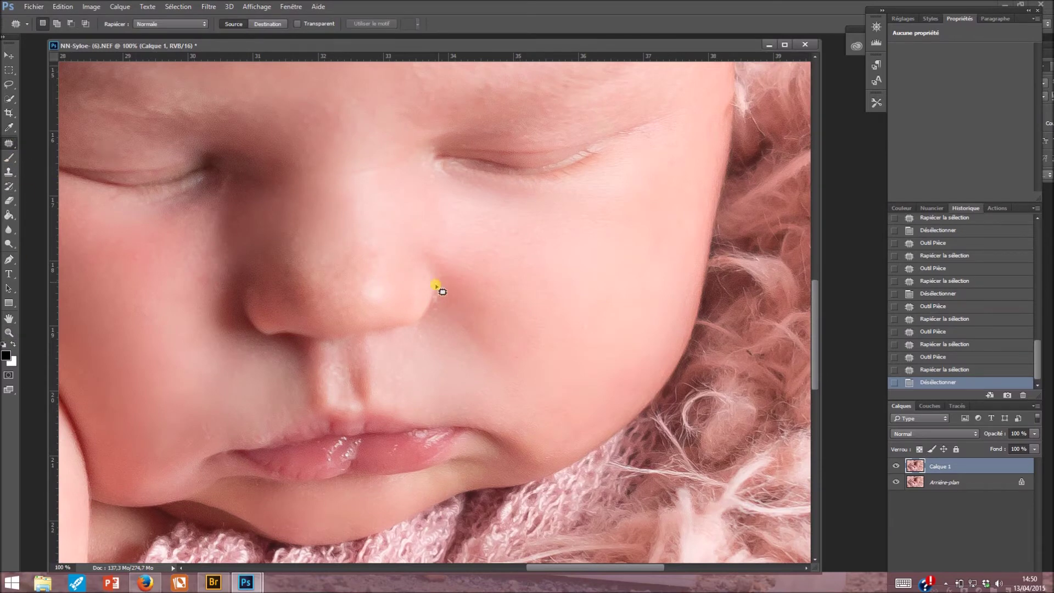
mouse_move(437, 293)
left_mouse_down()
mouse_move(478, 289)
mouse_move(435, 304)
mouse_move(489, 292)
left_mouse_up()
key("ctrl+d")
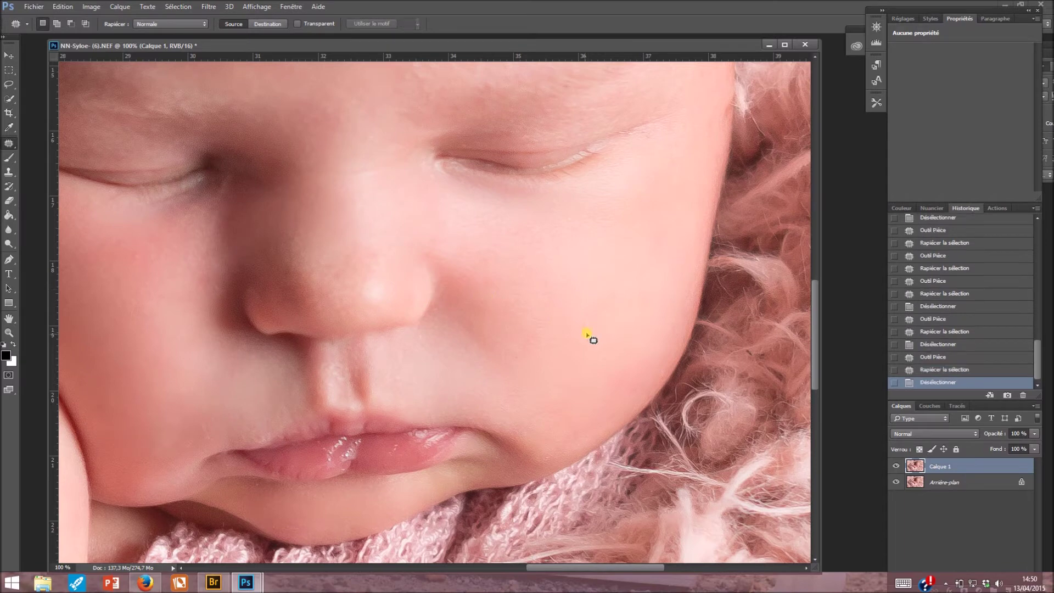
left_click_drag(587, 320, 585, 322)
left_click_drag(585, 324, 613, 317)
key("ctrl+d")
Patch the small marks on the cheek and temple nearer the hands, deselecting after each
left_click_drag(626, 567, 533, 572)
left_click_drag(494, 257, 511, 290)
key("ctrl+d")
left_click_drag(468, 246, 471, 245)
left_click_drag(472, 245, 518, 249)
key("ctrl+d")
left_click_drag(275, 142, 302, 170)
key("ctrl+d")
Examine the retouched face up close and the whole photo at several zoom levels for remaining blemishes
left_click_drag(601, 570, 652, 569)
left_click(10, 332)
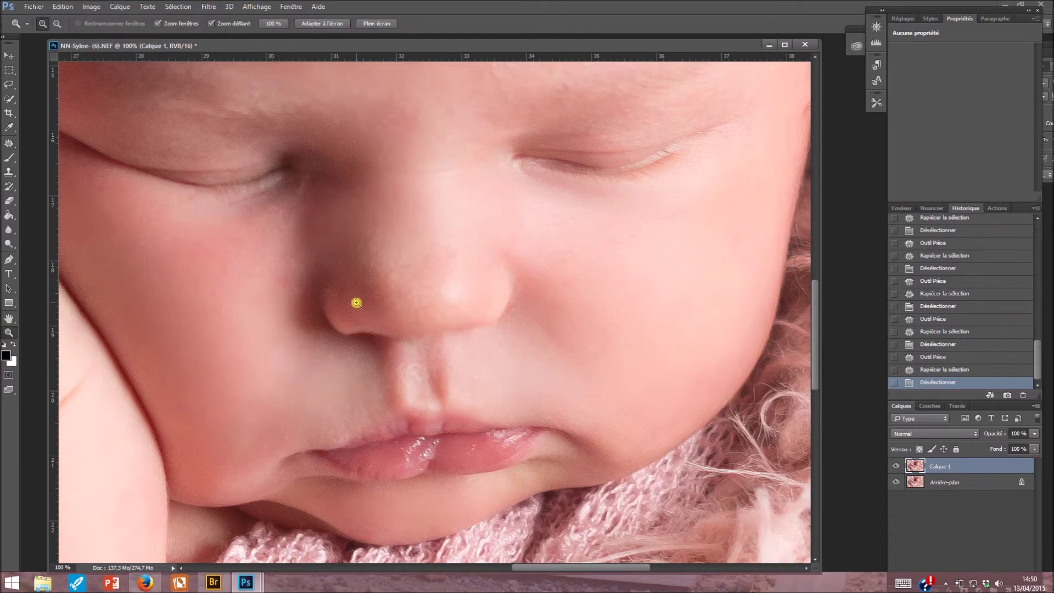
left_click(356, 300, "alt")
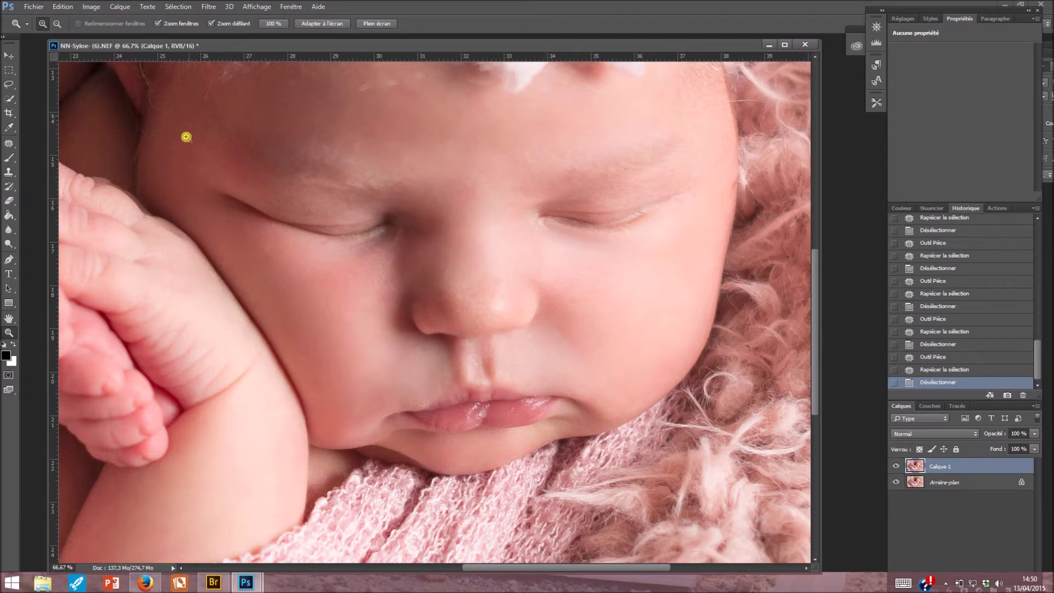
left_click(466, 264, "alt")
left_click(477, 220, "alt")
left_click(345, 382, "alt")
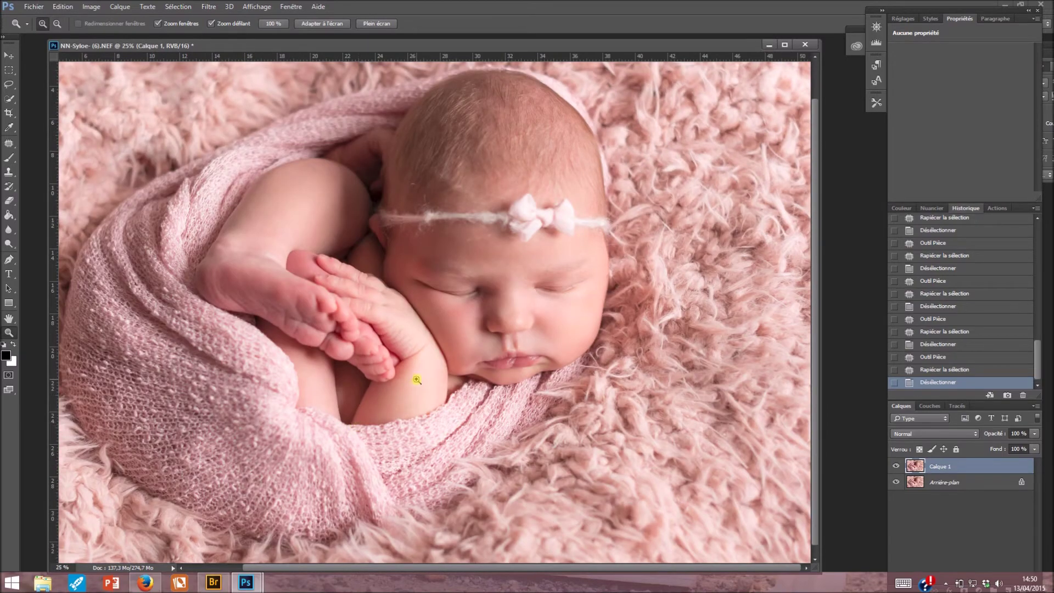
left_click(512, 366)
left_click(445, 298)
left_click(445, 298)
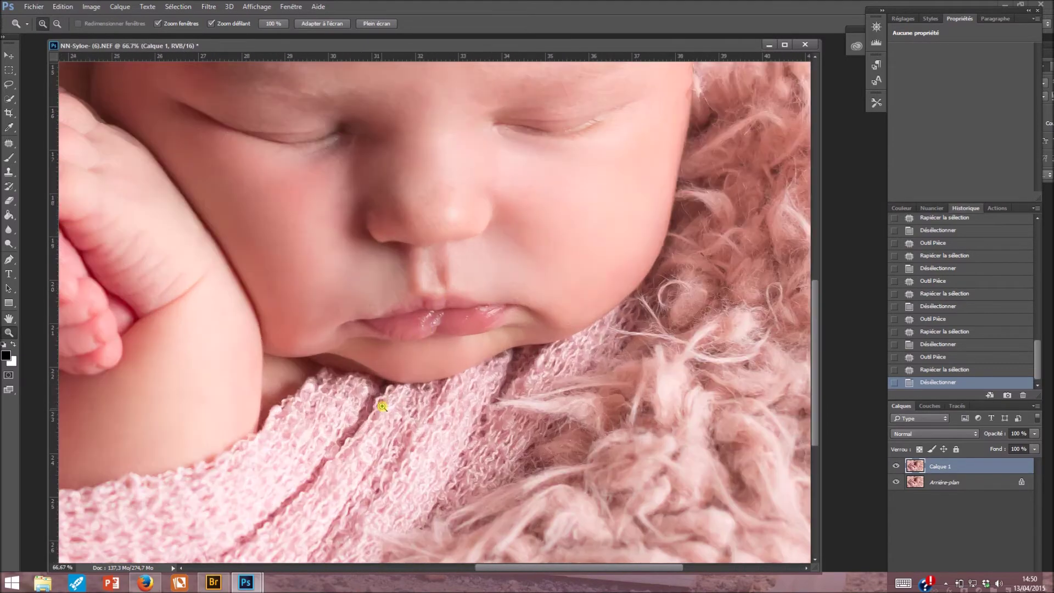
scroll(412, 328, "up", 3)
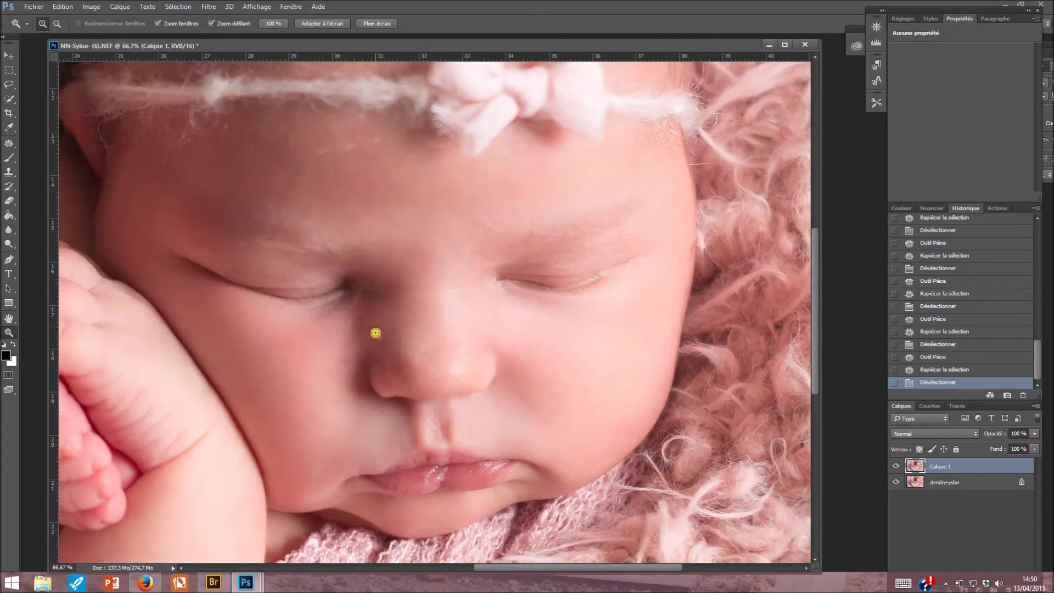
left_click(371, 395, "alt")
left_click(371, 396, "alt")
left_click(374, 392, "alt")
left_click(400, 345, "alt")
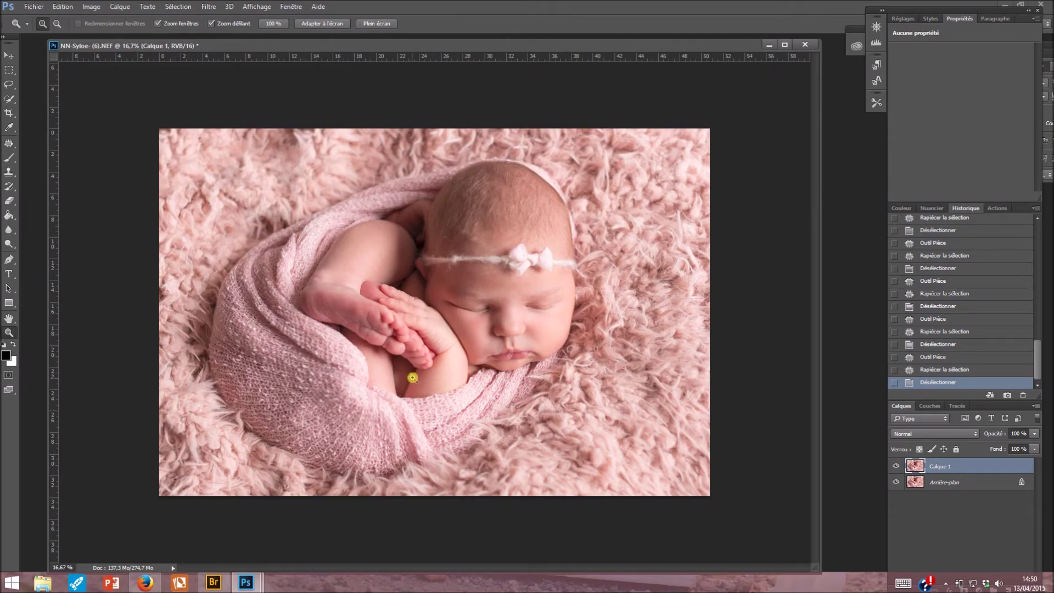
Patch the flaky mark on the forehead just below the headband with clean skin at 50% zoom, and deselect
left_click(499, 283)
left_click(478, 280)
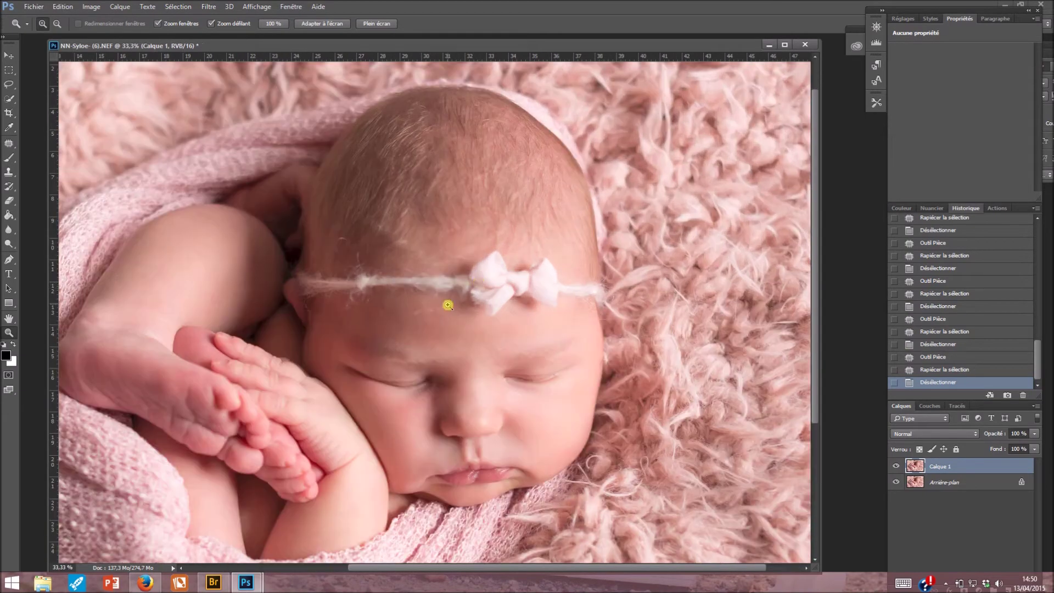
left_click(445, 302)
left_click(7, 144)
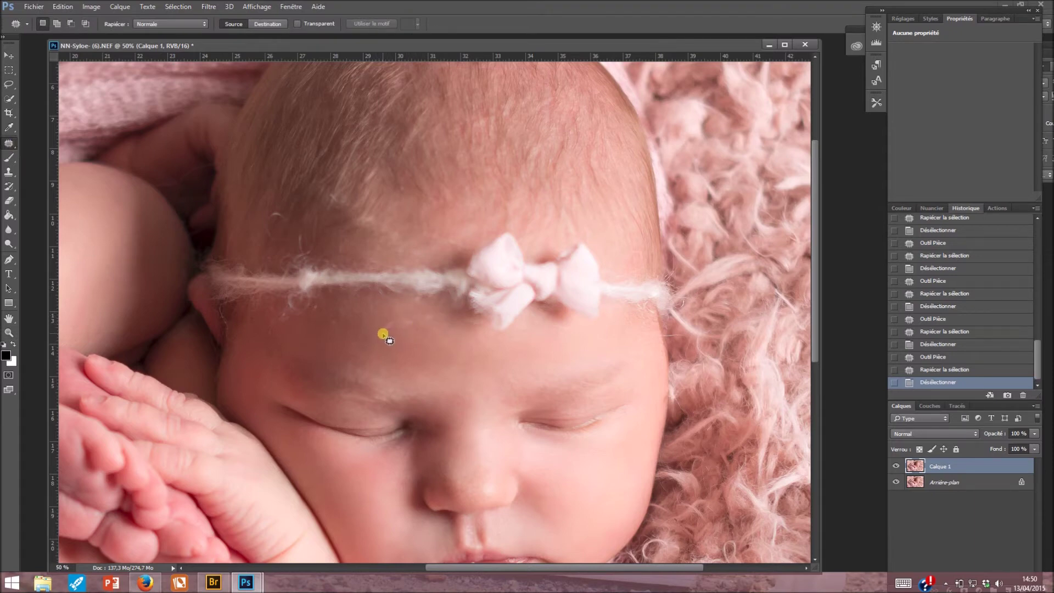
left_click_drag(388, 320, 390, 333)
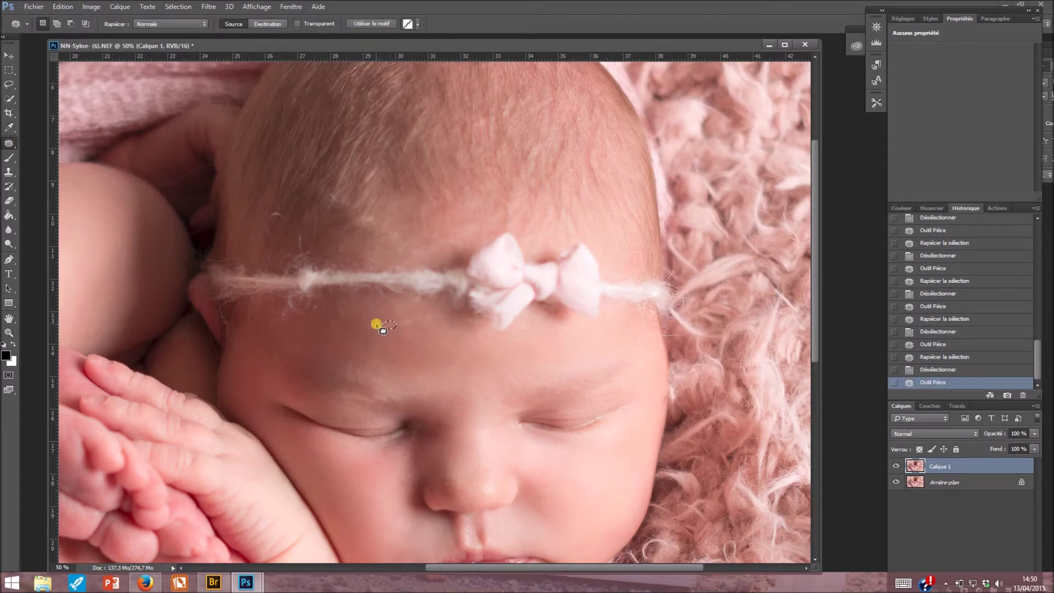
mouse_move(372, 329)
left_mouse_down()
mouse_move(436, 306)
mouse_move(419, 324)
mouse_move(373, 330)
mouse_move(395, 322)
mouse_move(376, 334)
mouse_move(398, 341)
mouse_move(400, 329)
left_mouse_up()
key("ctrl+d")
Patch two more small marks on the forehead on either side of the first patch, deselecting after each
mouse_move(407, 326)
left_mouse_down()
mouse_move(431, 332)
mouse_move(429, 318)
mouse_move(459, 341)
left_mouse_up()
key("ctrl+d")
key("ctrl+d")
mouse_move(353, 317)
left_mouse_down()
mouse_move(348, 332)
mouse_move(331, 329)
mouse_move(358, 343)
left_mouse_up()
key("ctrl+d")
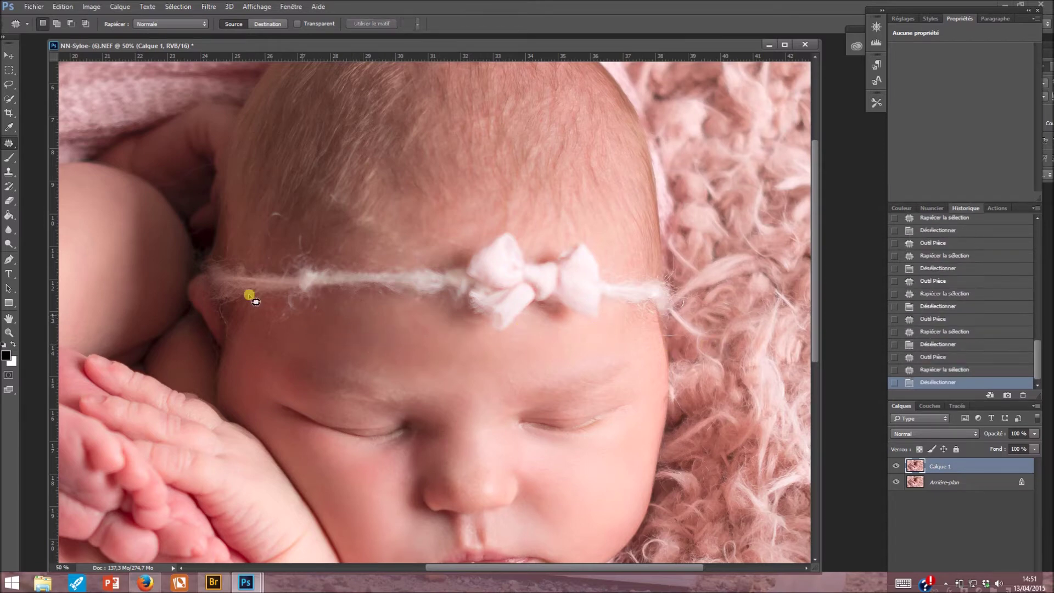
Patch the stray hair curl above the headband near the ear and a mark at the hairline, deselecting after each
mouse_move(270, 225)
left_mouse_down()
mouse_move(282, 221)
mouse_move(266, 229)
mouse_move(275, 209)
mouse_move(289, 228)
mouse_move(284, 242)
mouse_move(289, 223)
mouse_move(242, 248)
mouse_move(247, 224)
mouse_move(235, 219)
mouse_move(238, 236)
mouse_move(268, 240)
mouse_move(237, 254)
mouse_move(253, 226)
mouse_move(244, 221)
mouse_move(237, 254)
left_mouse_up()
left_click_drag(241, 236, 282, 233)
key("ctrl+d")
left_click_drag(399, 190, 417, 206)
key("ctrl+d")
Patch the small marks just above the headband beside the bow with nearby forehead skin, deselecting after each
mouse_move(464, 244)
left_mouse_down()
mouse_move(438, 235)
mouse_move(463, 245)
mouse_move(482, 225)
mouse_move(428, 235)
mouse_move(439, 246)
left_mouse_up()
key("ctrl+d")
left_click_drag(442, 242, 473, 228)
key("ctrl+d")
mouse_move(422, 266)
left_mouse_down()
mouse_move(412, 258)
mouse_move(421, 263)
left_mouse_up()
left_click_drag(421, 262, 463, 238)
key("ctrl+d")
Patch the mark below the bow and the stray hairs above the headband's knot and at the hairline, deselecting after each
left_click_drag(549, 321, 576, 353)
key("ctrl+d")
mouse_move(302, 233)
left_mouse_down()
mouse_move(301, 245)
mouse_move(340, 232)
left_mouse_up()
key("ctrl+d")
mouse_move(336, 196)
left_mouse_down()
mouse_move(327, 198)
mouse_move(335, 203)
left_mouse_up()
mouse_move(333, 200)
left_mouse_down()
mouse_move(356, 195)
mouse_move(405, 216)
mouse_move(318, 207)
mouse_move(368, 190)
left_mouse_up()
key("ctrl+d")
Patch the stray wisp at the edge of the face below the headband's end near the fur, and deselect
left_click_drag(669, 333, 668, 338)
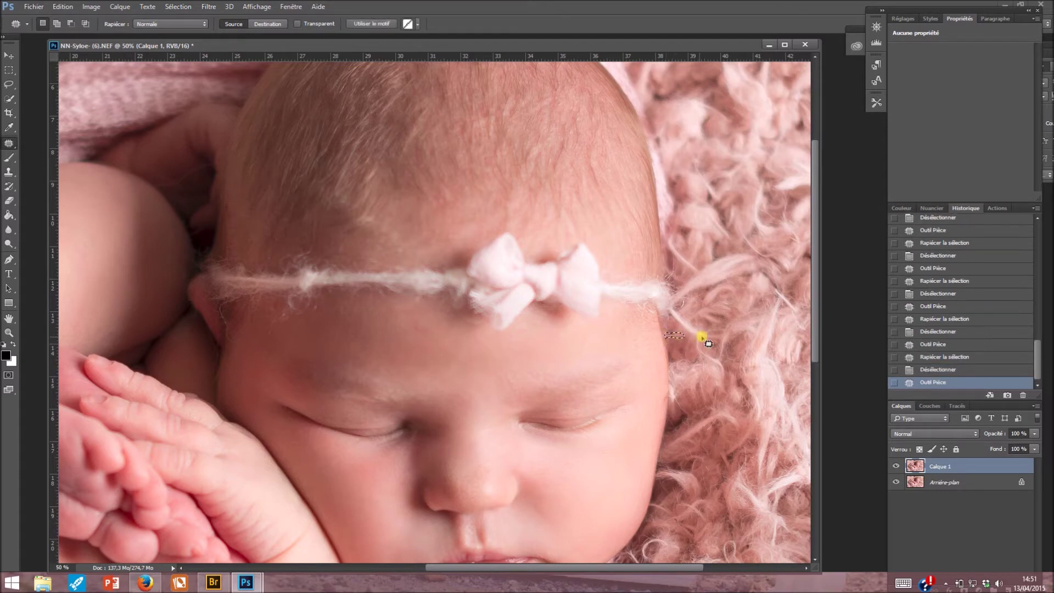
key("ctrl+d")
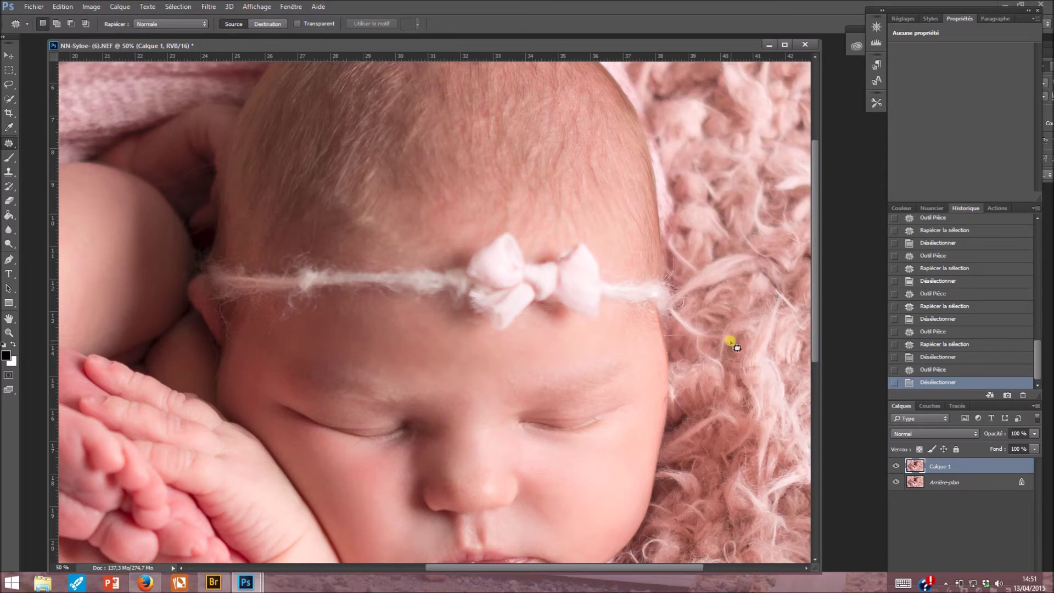
mouse_move(671, 337)
left_mouse_down()
mouse_move(686, 337)
mouse_move(663, 334)
mouse_move(679, 344)
mouse_move(663, 389)
left_mouse_up()
key("ctrl+d")
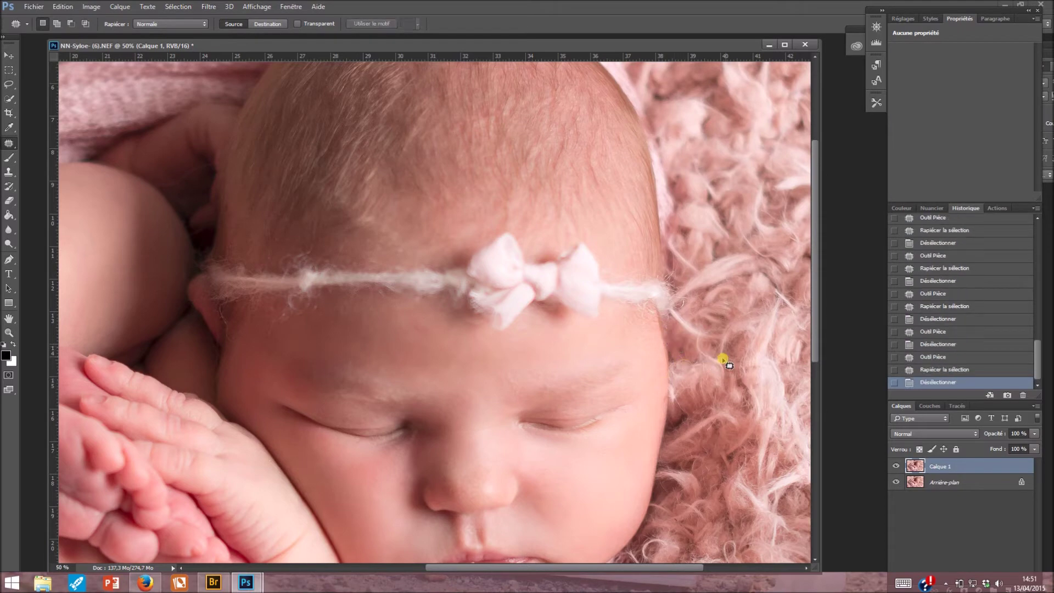
Fit the whole photo in the window and flatten the image
left_click(9, 332)
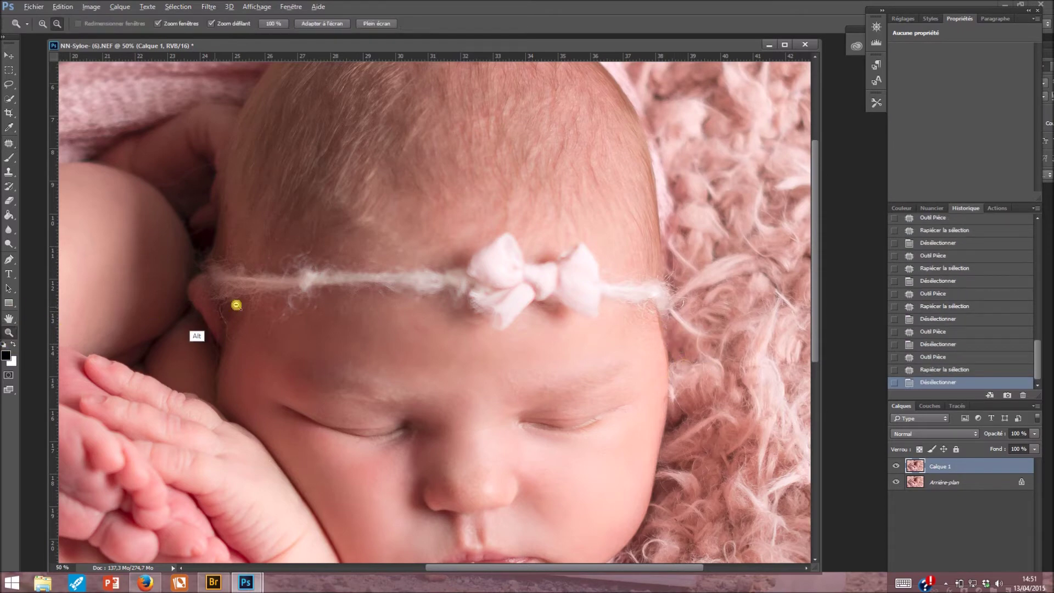
left_click(247, 302, "alt")
left_click(247, 305, "alt")
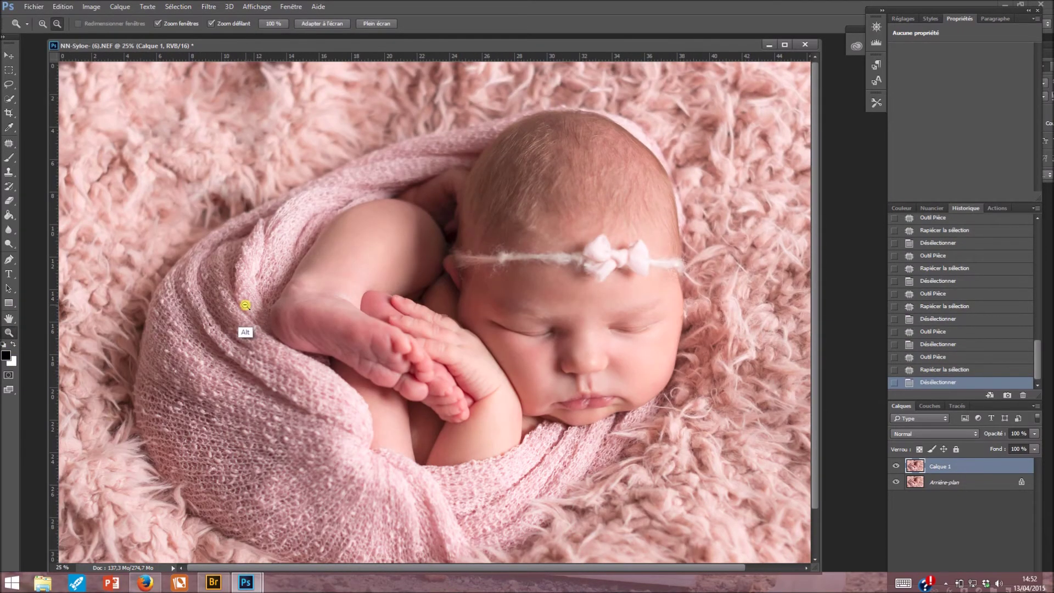
left_click(240, 134)
left_click(257, 6)
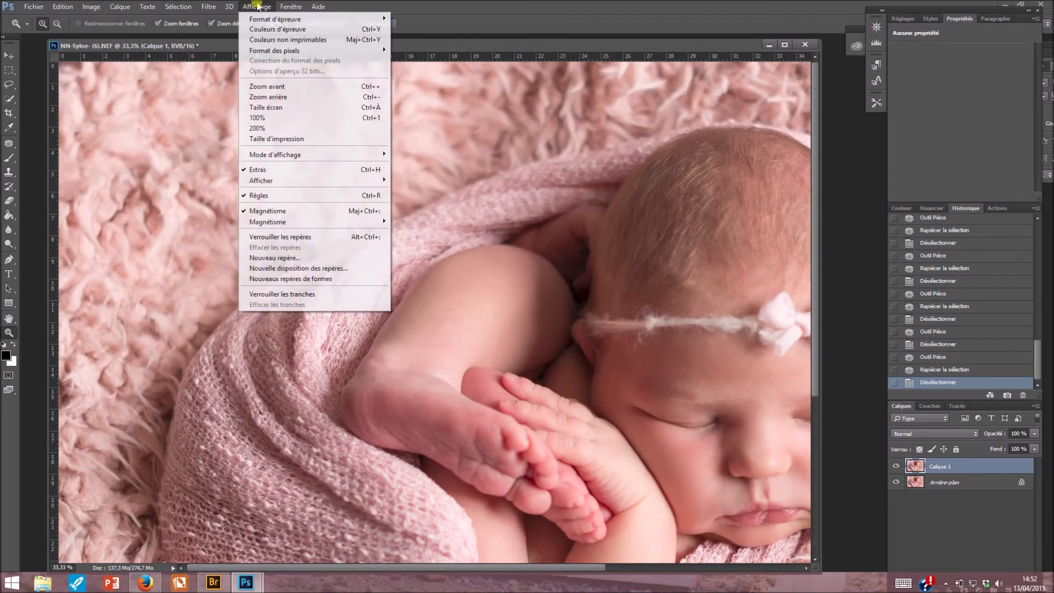
left_click(268, 107)
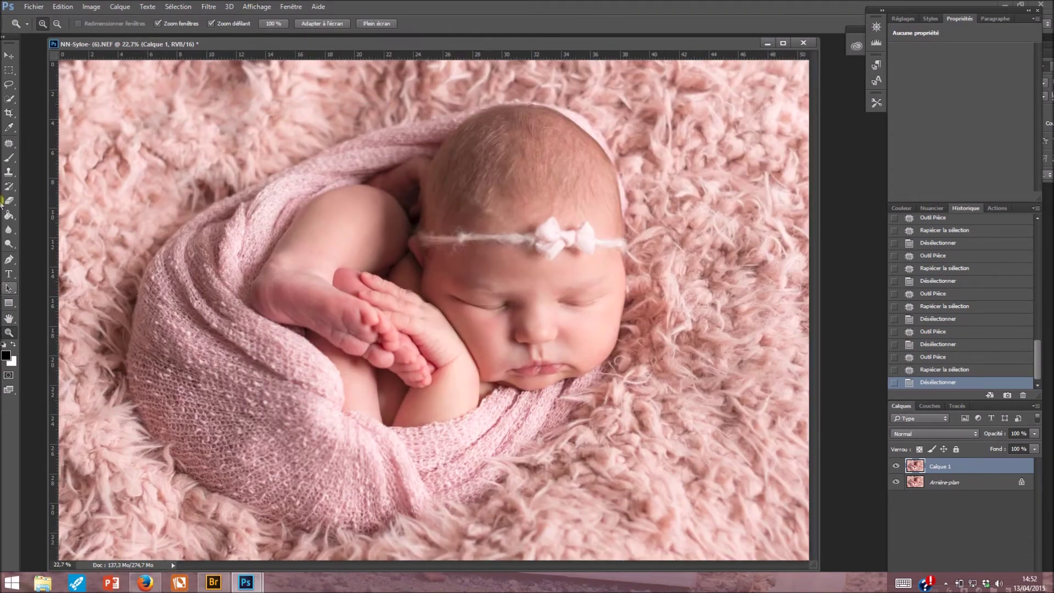
left_click(120, 6)
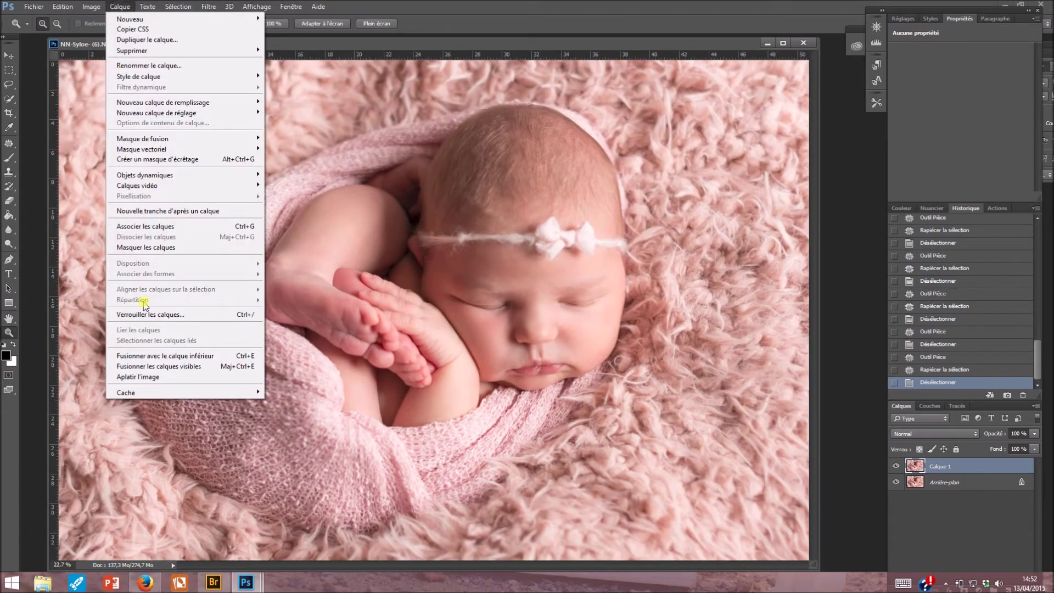
left_click(142, 377)
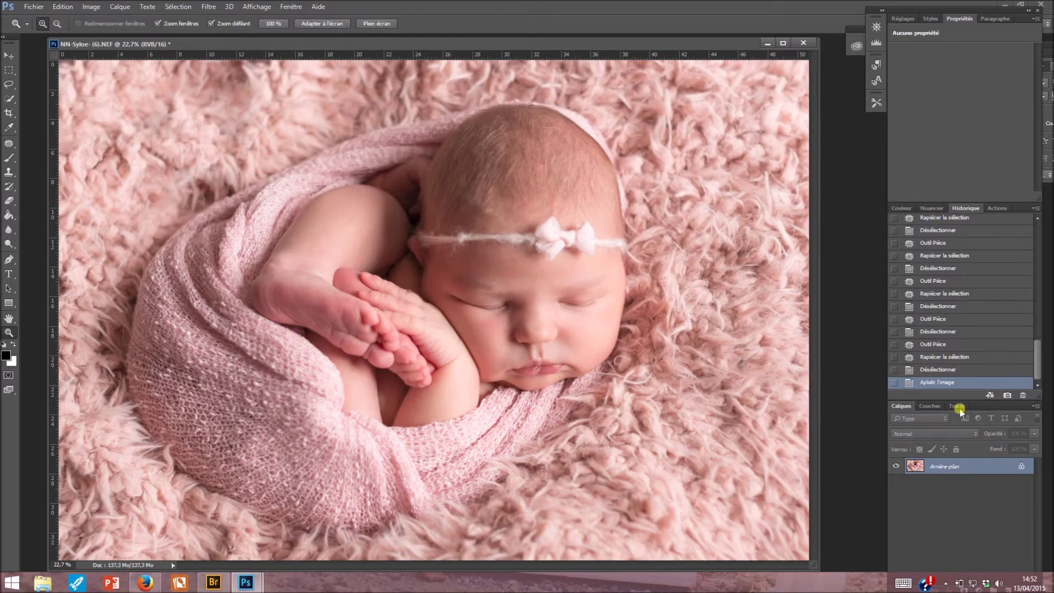
Show the actions list in place of the history and add a Teinte/Saturation adjustment layer above the background
left_click_drag(967, 208, 947, 142)
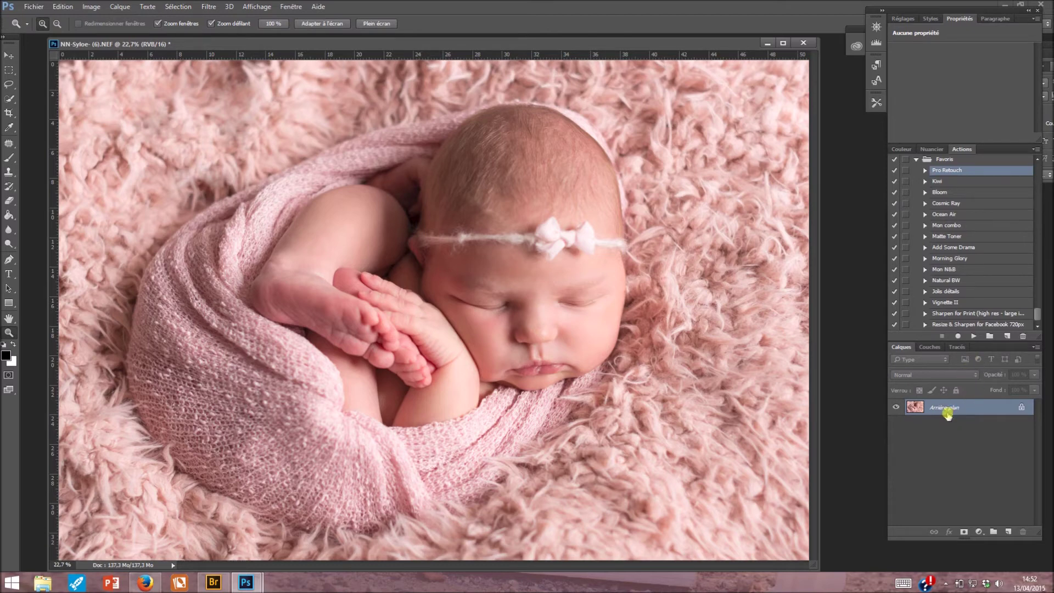
left_click(979, 531)
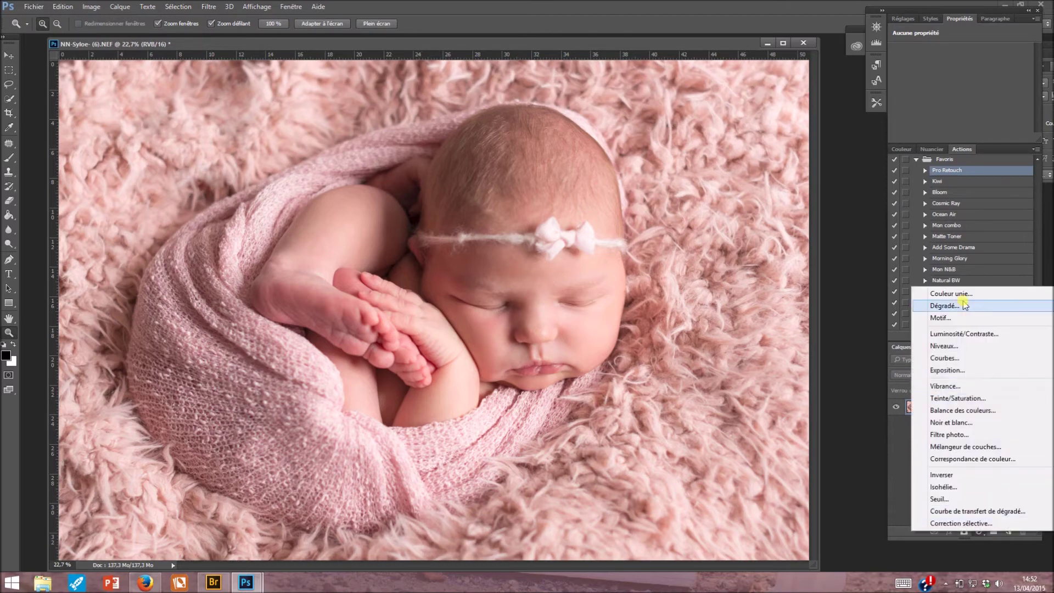
left_click(956, 400)
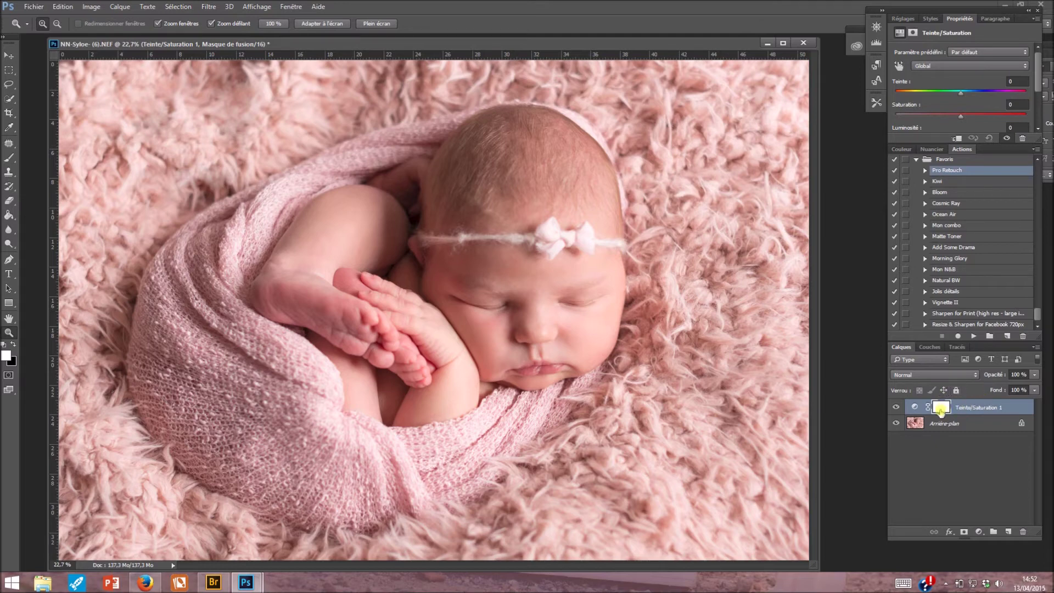
Reopen the Teinte/Saturation adjustment's settings and enlarge their area to show all the sliders
left_click(973, 533)
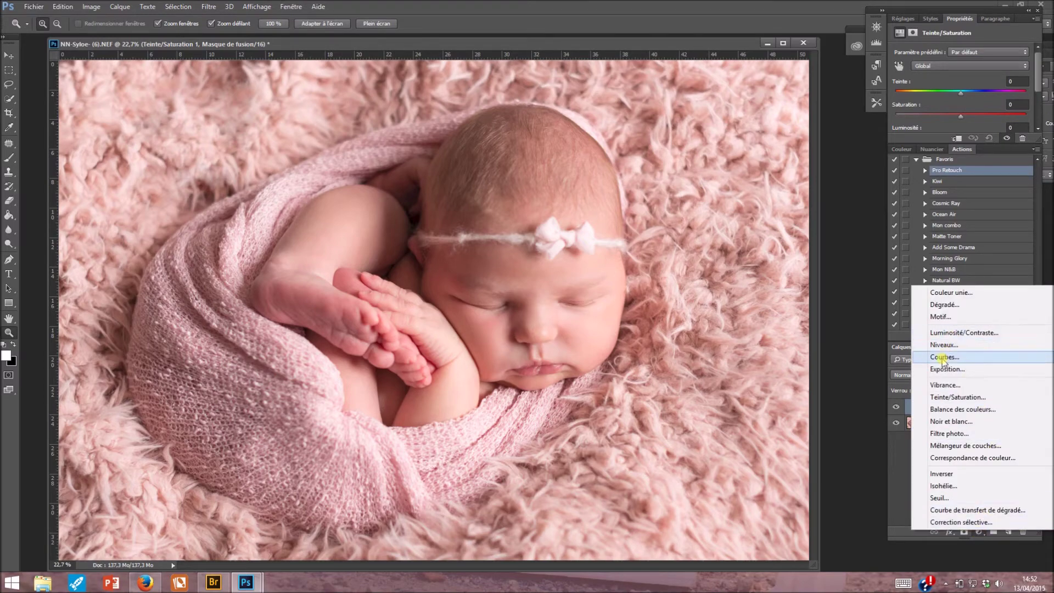
left_click(911, 413)
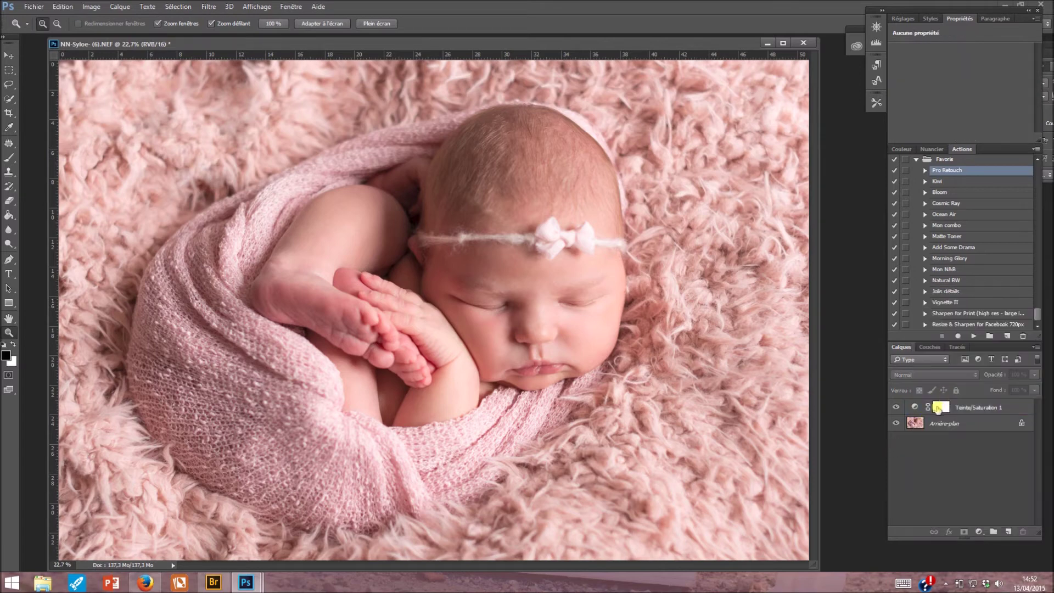
left_click(918, 409)
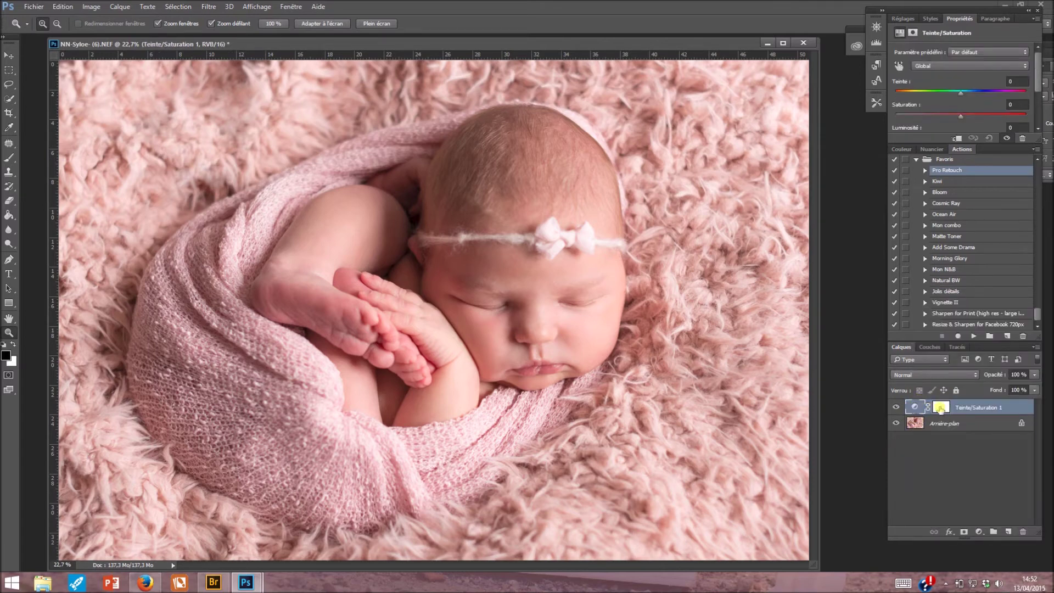
left_click(939, 406)
left_click(914, 406)
left_click_drag(918, 144, 917, 213)
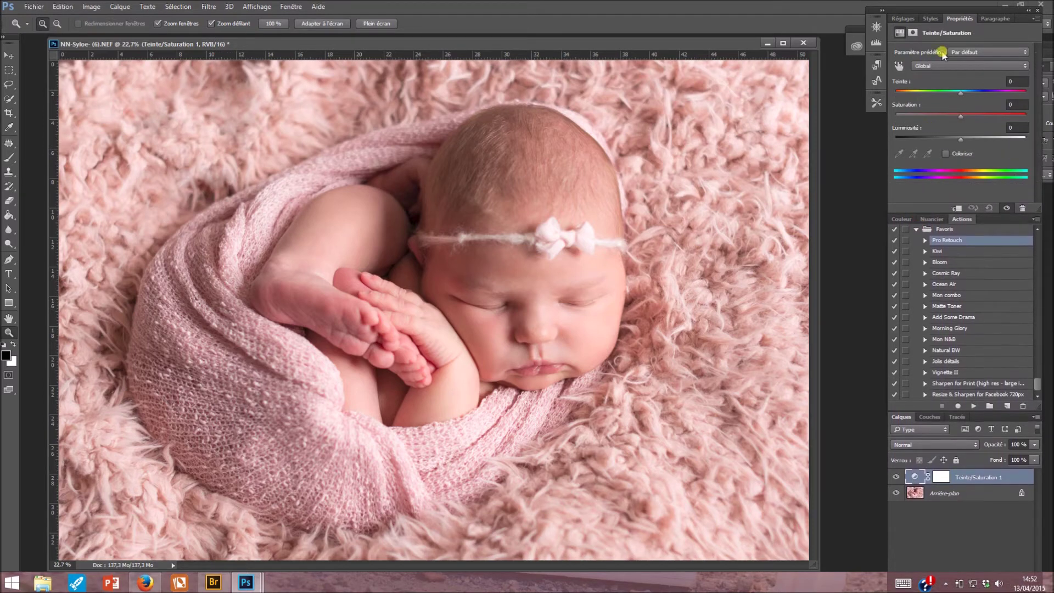
Choose the Bleus colour range and sample the baby's reddish skin below the feet to retarget the adjustment
left_click(999, 68)
left_click(928, 107)
left_click(899, 156)
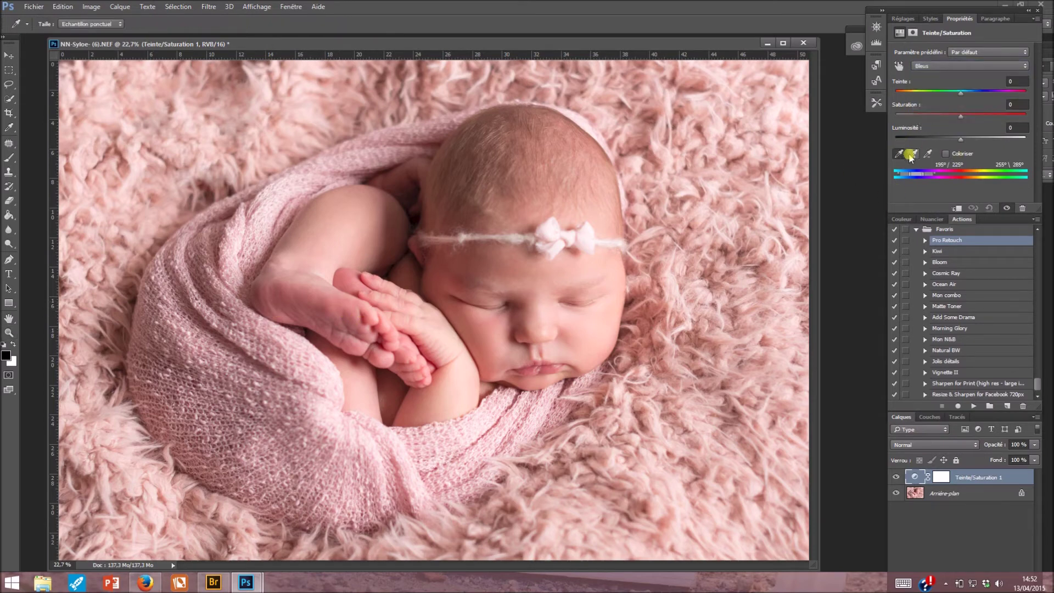
left_click(352, 371)
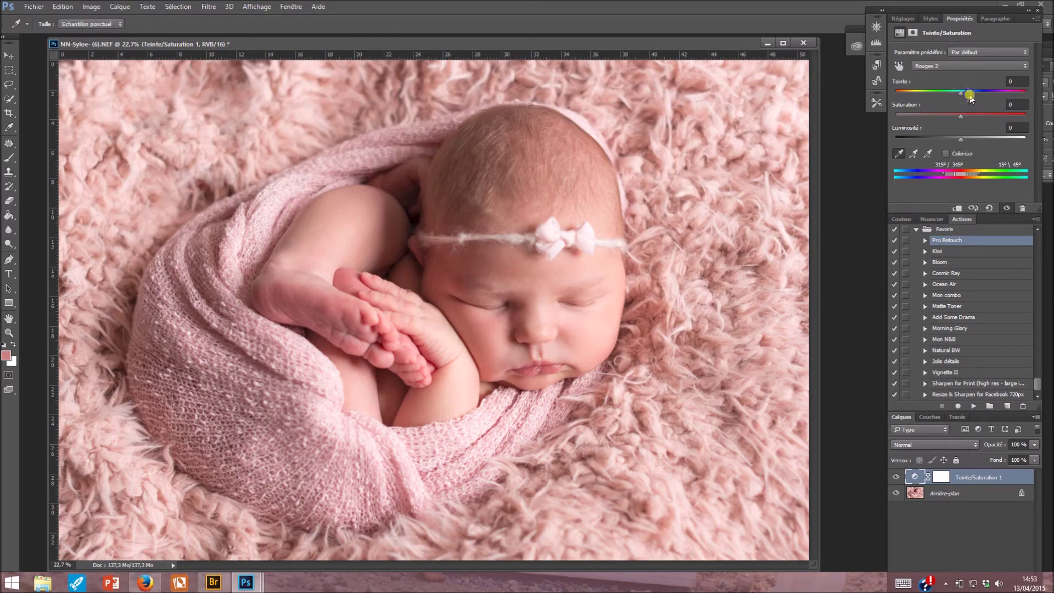
Set the Rouges 2 range of the adjustment to Teinte +3, Saturation -1 and Luminosité +1
left_click_drag(960, 99, 958, 99)
left_click(1016, 127)
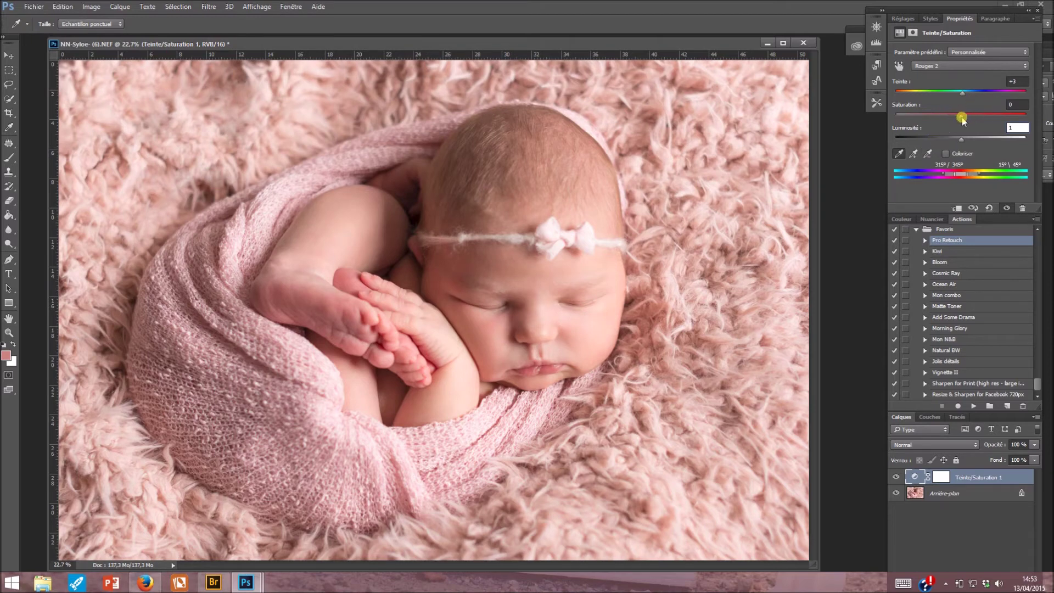
left_click_drag(961, 118, 954, 118)
left_click(1012, 128)
Reopen the Teinte/Saturation layer's settings and return to its Rouges 2 range to review the values
left_click(940, 476)
key("z")
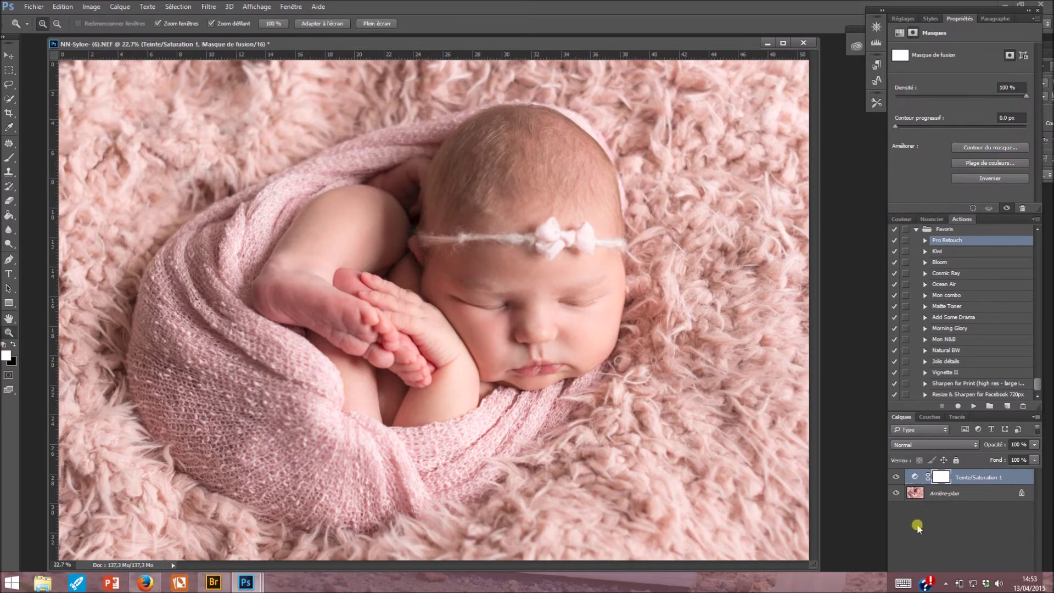
left_click(916, 479)
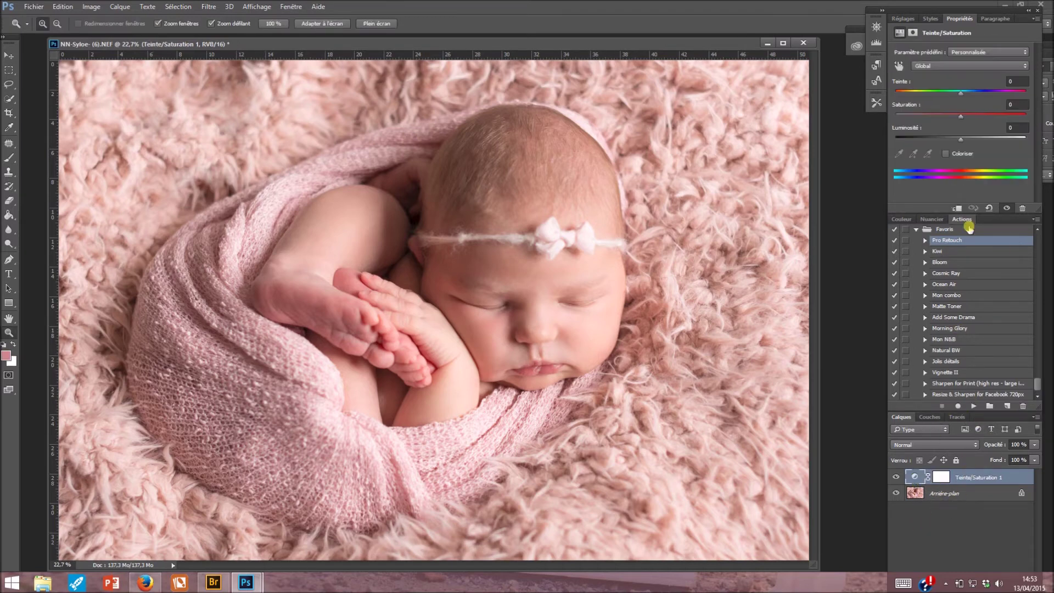
left_click(972, 66)
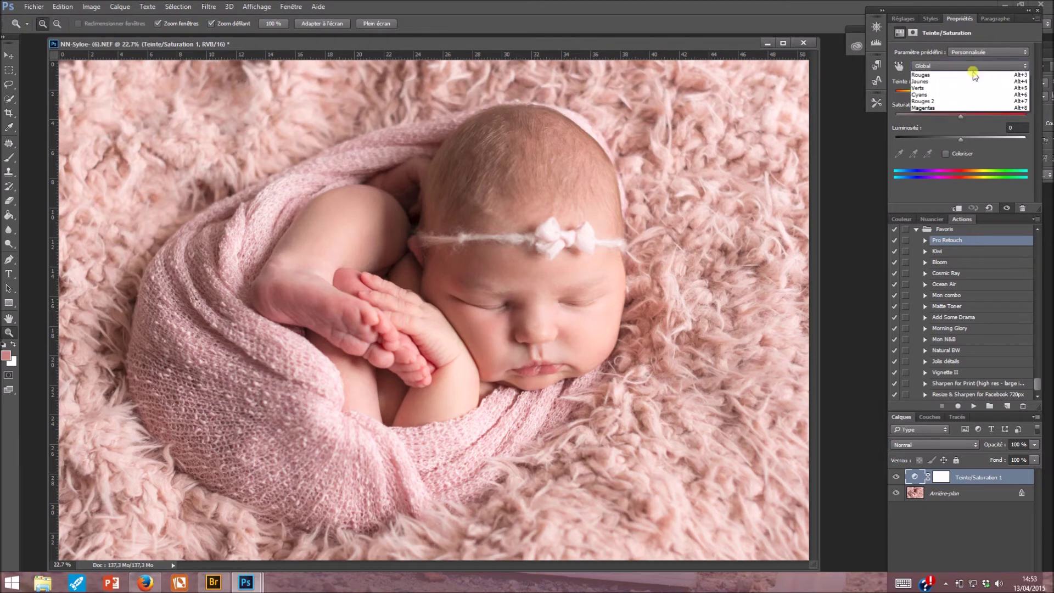
left_click(929, 108)
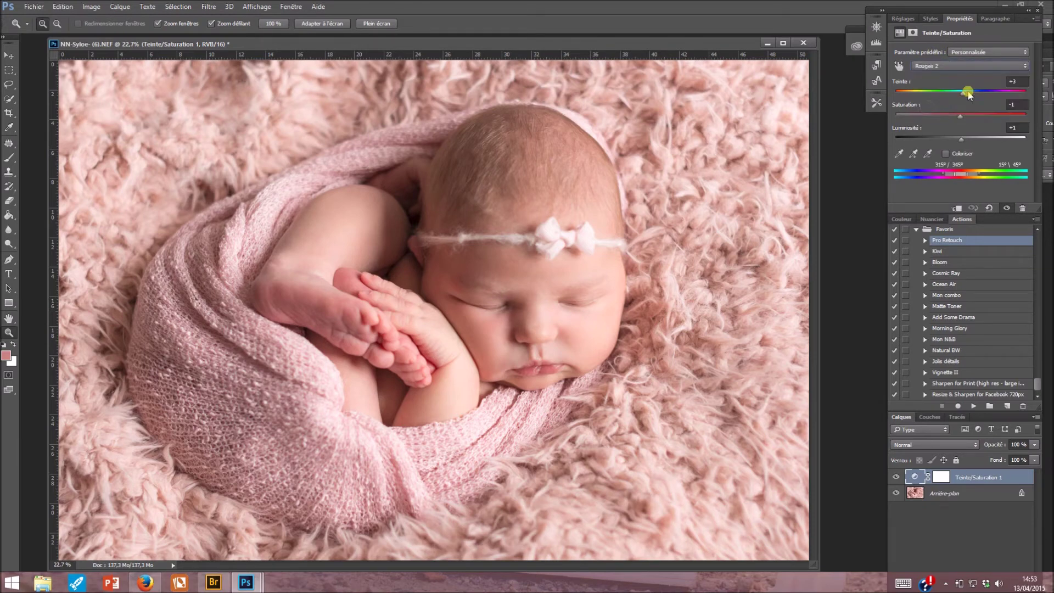
Invert the Teinte/Saturation layer's mask to black
left_click(940, 477)
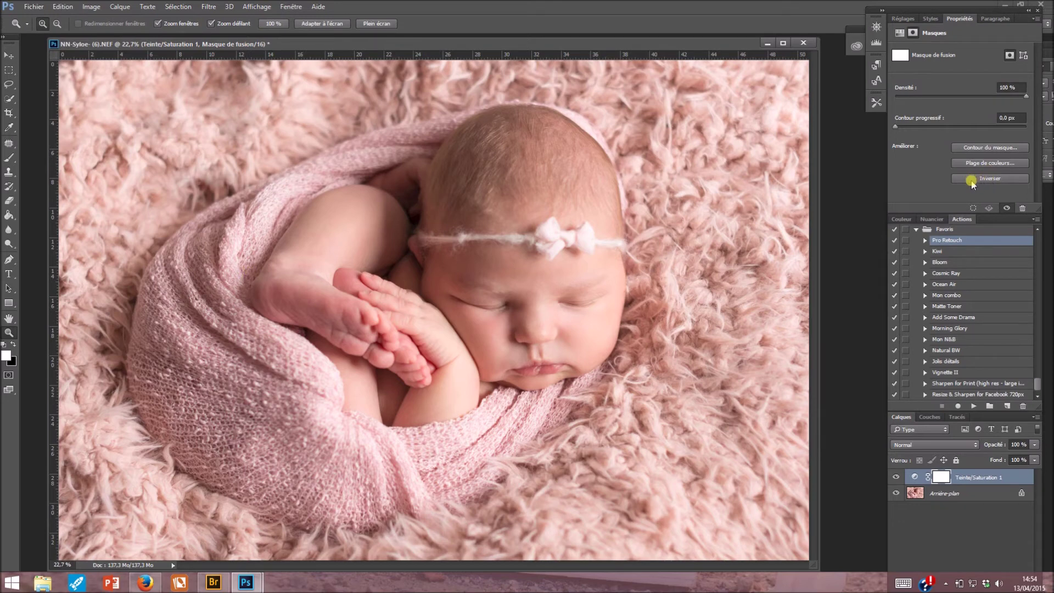
key("ctrl")
key("ctrl+i")
Enlarge the brush to 250 and paint white on the mask over the baby's reddish feet
left_click(9, 158)
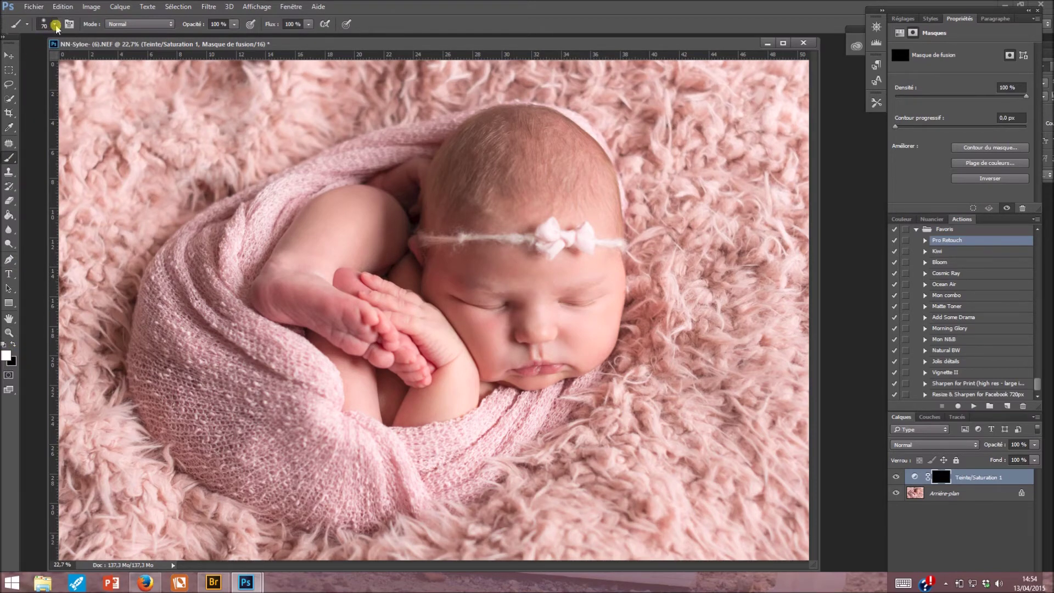
left_click(56, 25)
left_click(54, 26)
key("bracketright")
key("bracketright")
key("bracketright")
key("bracketright")
key("bracketright")
key("bracketright")
key("bracketright")
key("bracketright")
mouse_move(348, 312)
left_mouse_down()
mouse_move(423, 363)
mouse_move(362, 328)
mouse_move(332, 282)
mouse_move(342, 274)
mouse_move(339, 317)
mouse_move(287, 302)
mouse_move(380, 322)
mouse_move(420, 367)
mouse_move(313, 331)
left_mouse_up()
Compare the feet with and without the Teinte/Saturation correction by toggling the layer's visibility
left_click(895, 477)
left_click(895, 478)
left_click(895, 478)
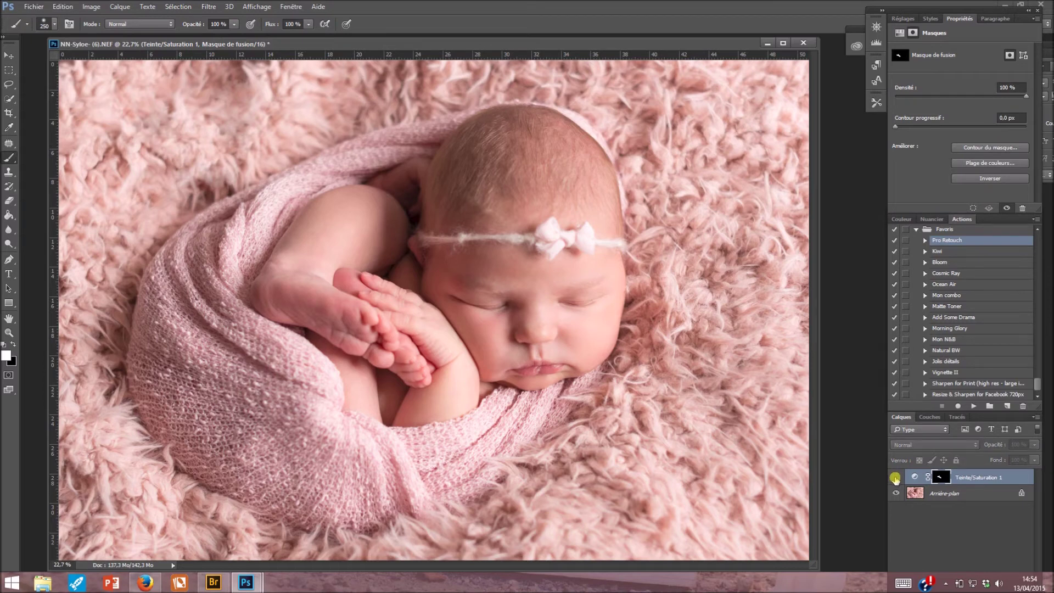
left_click(895, 478)
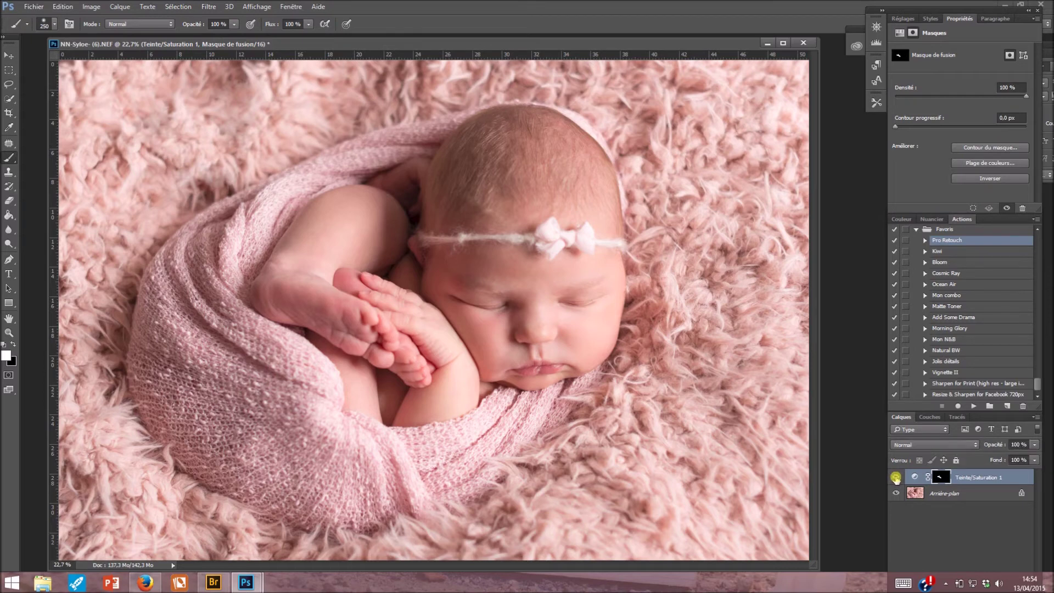
left_click(895, 478)
left_click(895, 478)
left_click(895, 478)
left_click(895, 478)
left_click(895, 478)
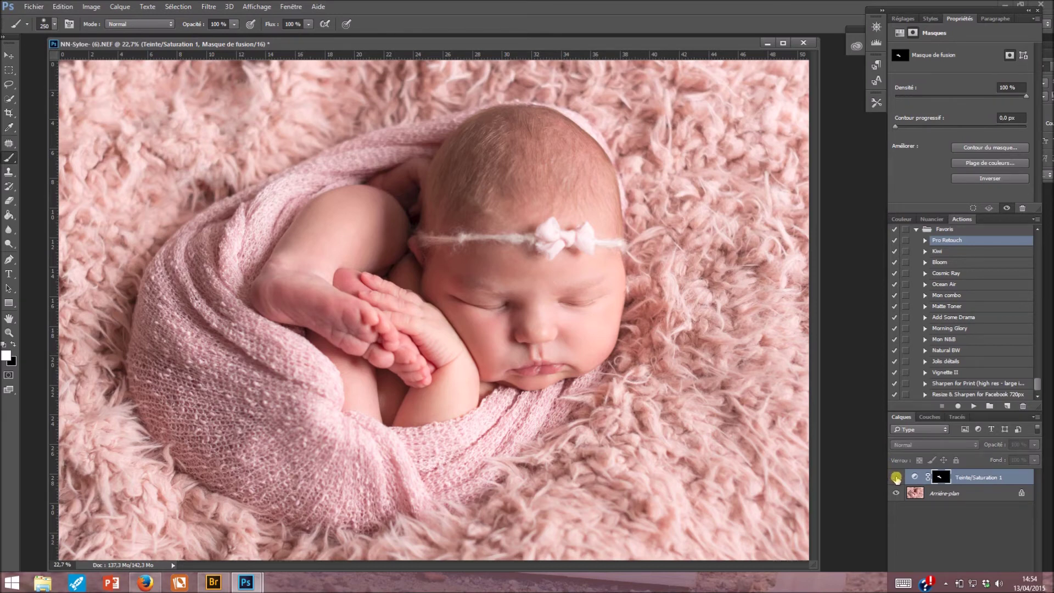
left_click(895, 478)
left_click(895, 478)
left_click(895, 478)
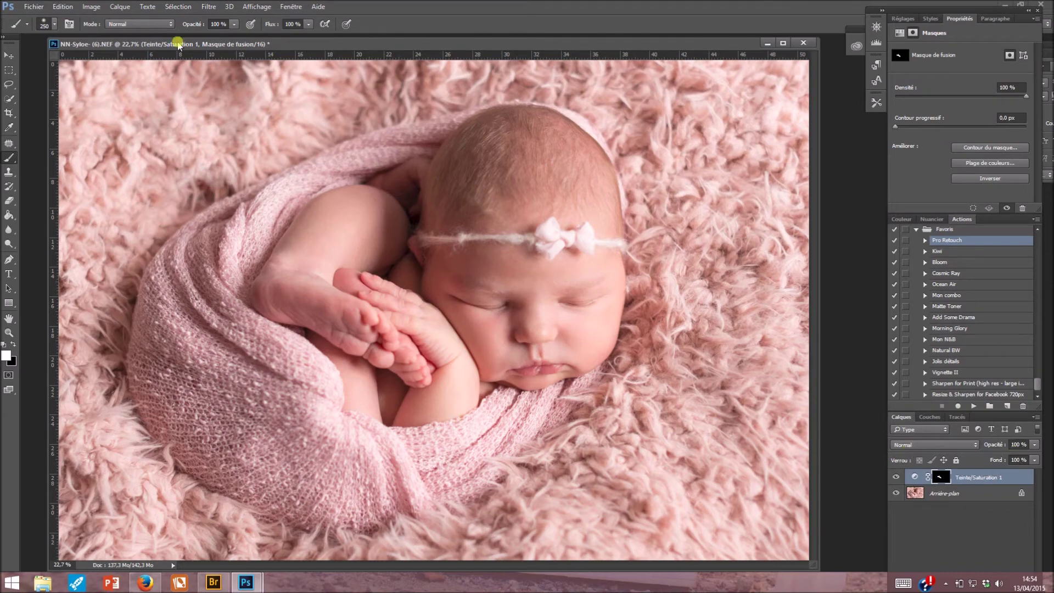
Flatten the image and run the Kiwi action from the Favoris set
left_click(120, 7)
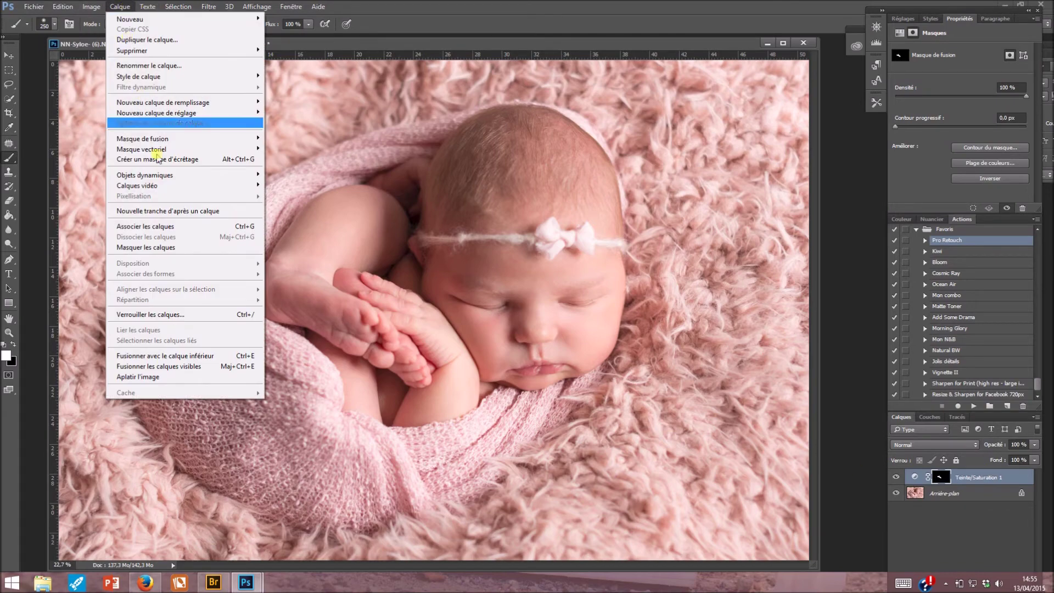
left_click(229, 377)
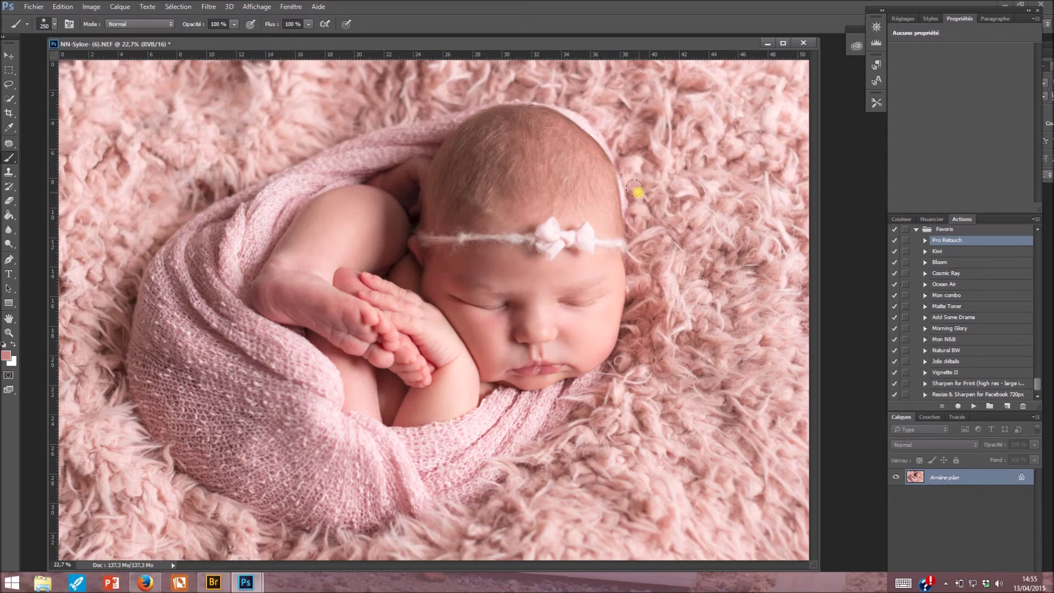
left_click(947, 252)
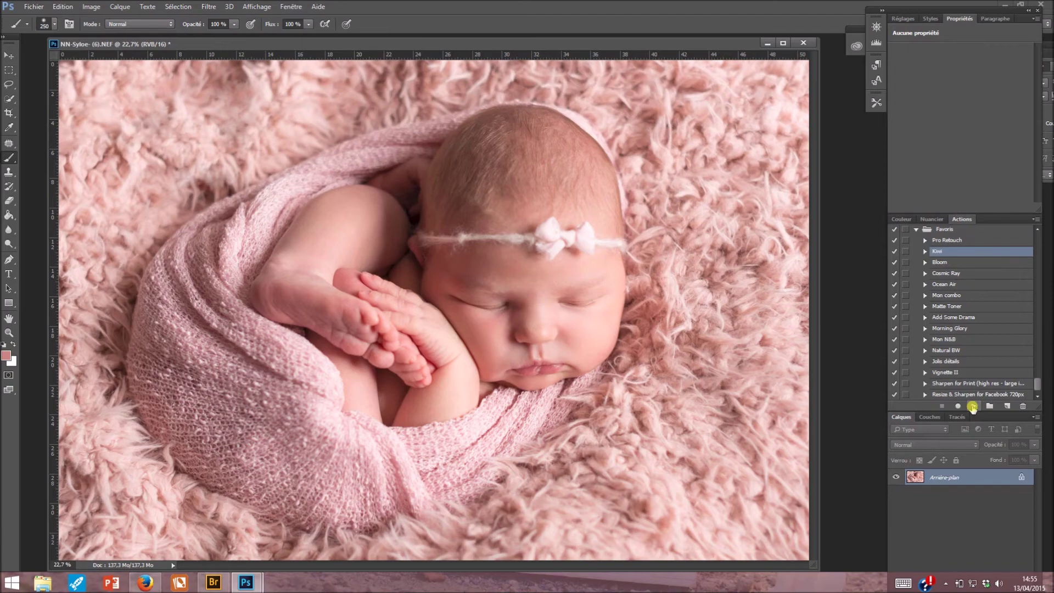
left_click(972, 407)
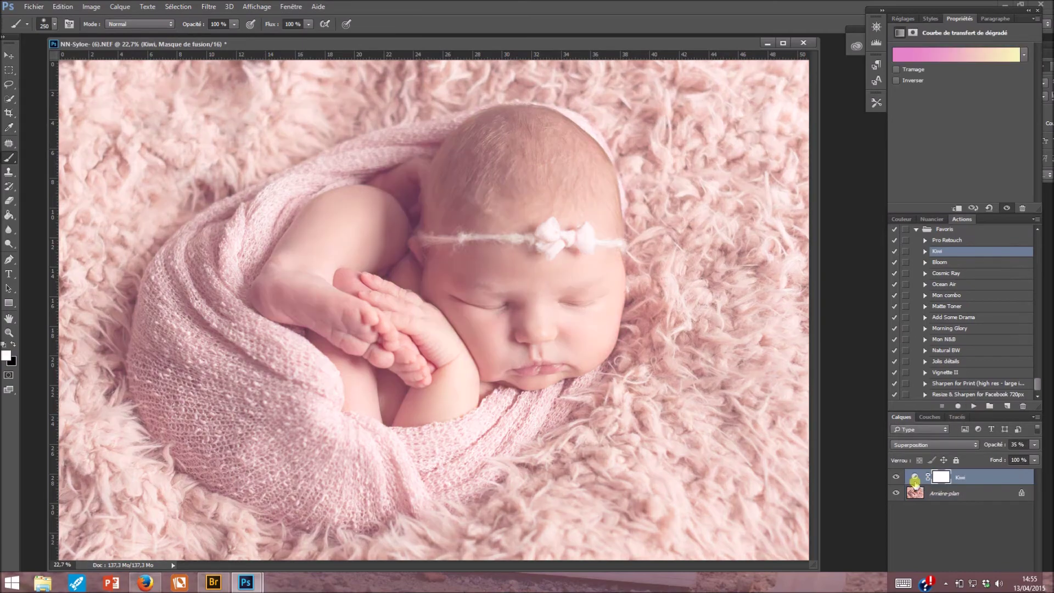
Shorten the properties area to uncover the layer controls and examine the available adjustment layer types
left_click(914, 477)
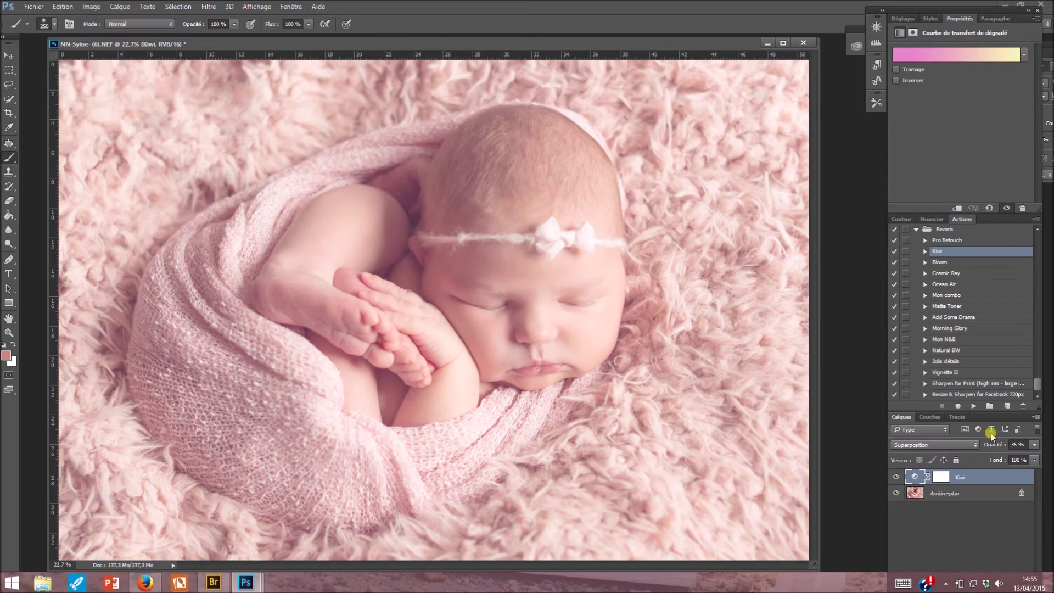
left_click_drag(933, 213, 936, 110)
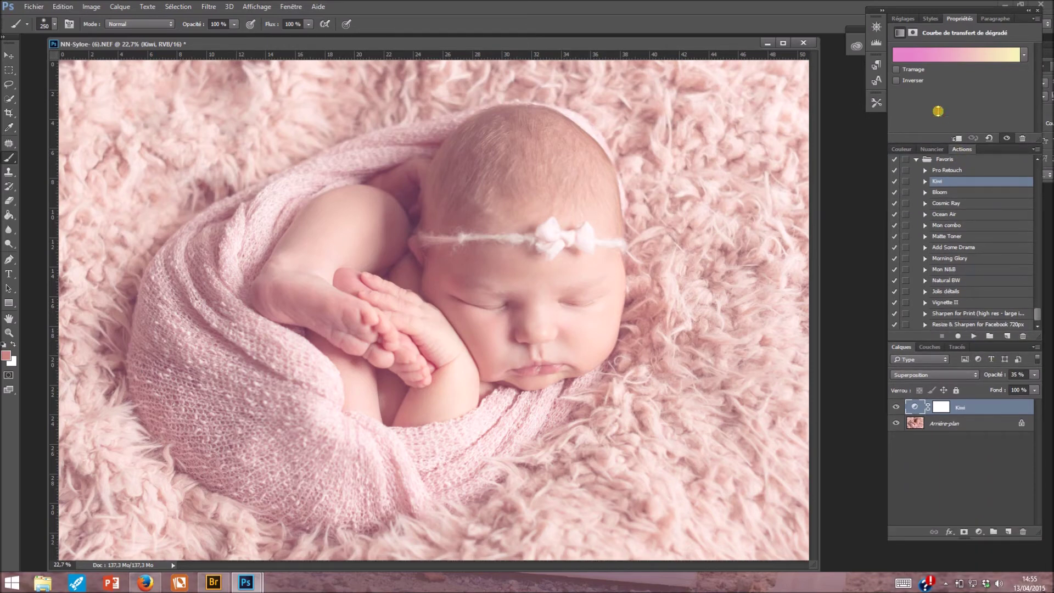
left_click(975, 531)
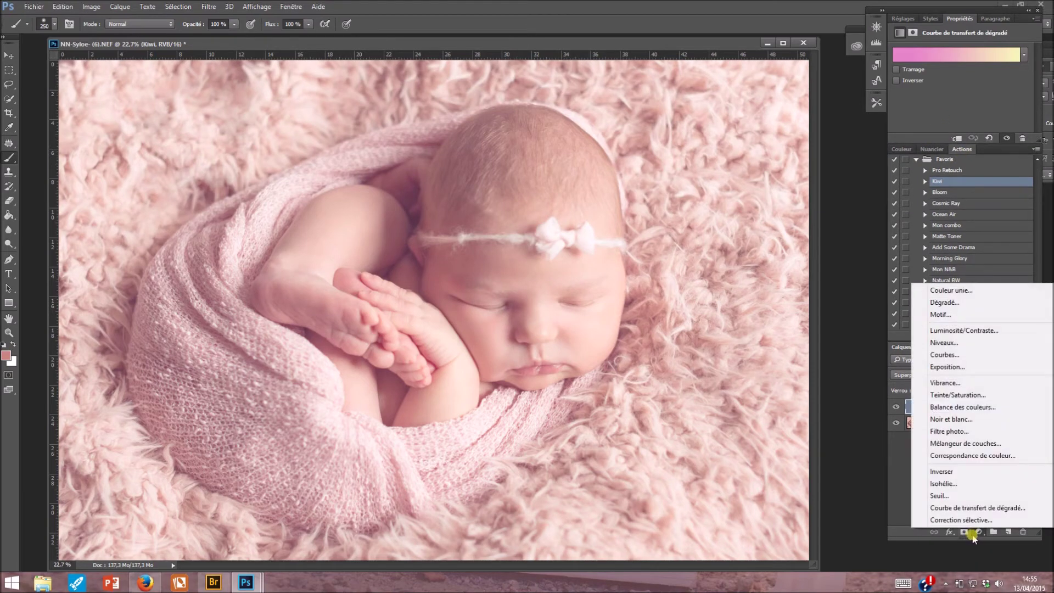
left_click(958, 553)
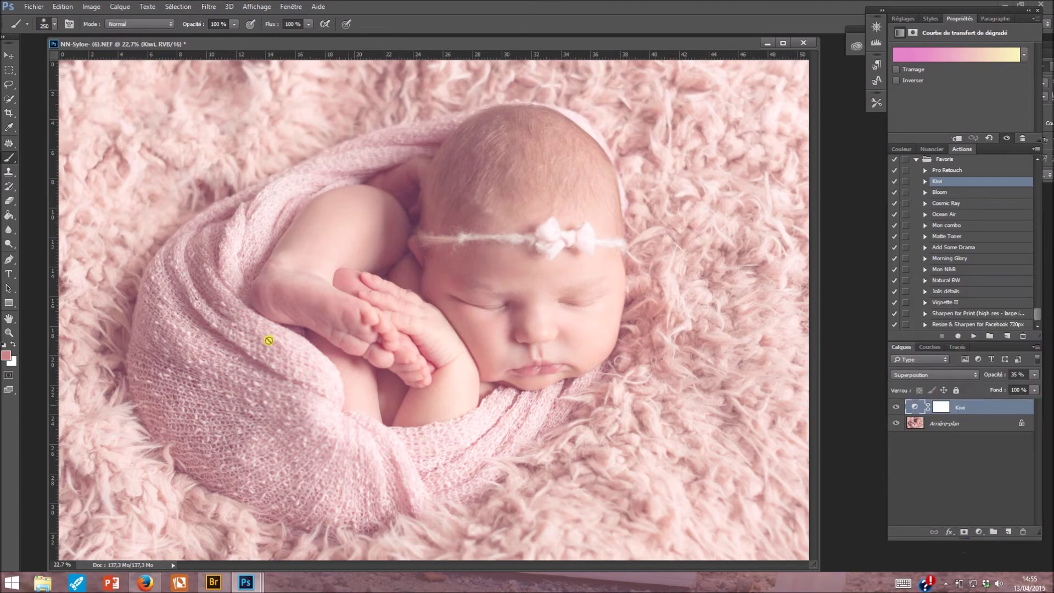
left_click(960, 423)
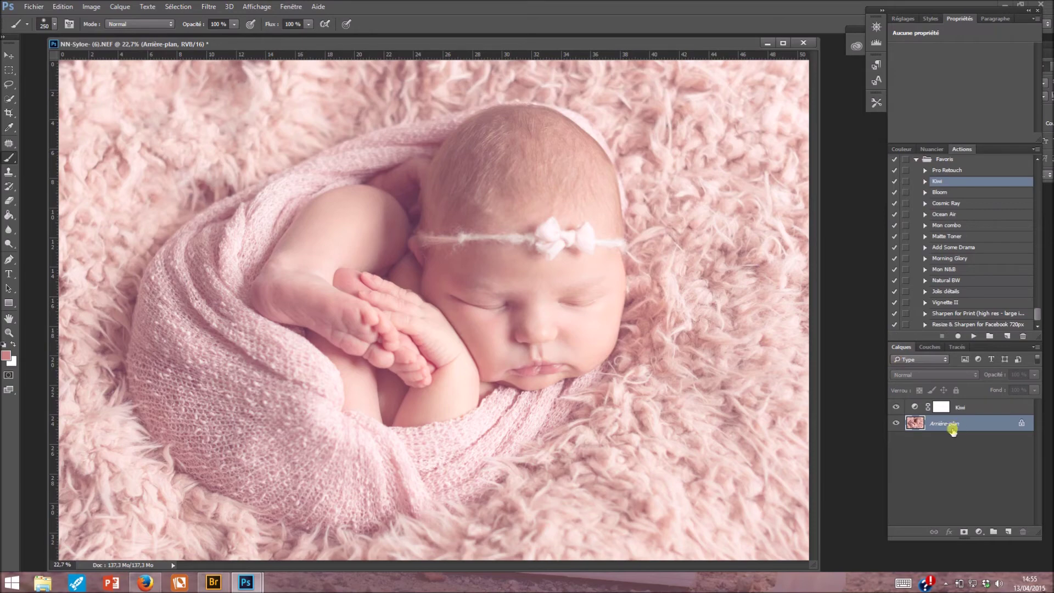
mouse_move(117, 5)
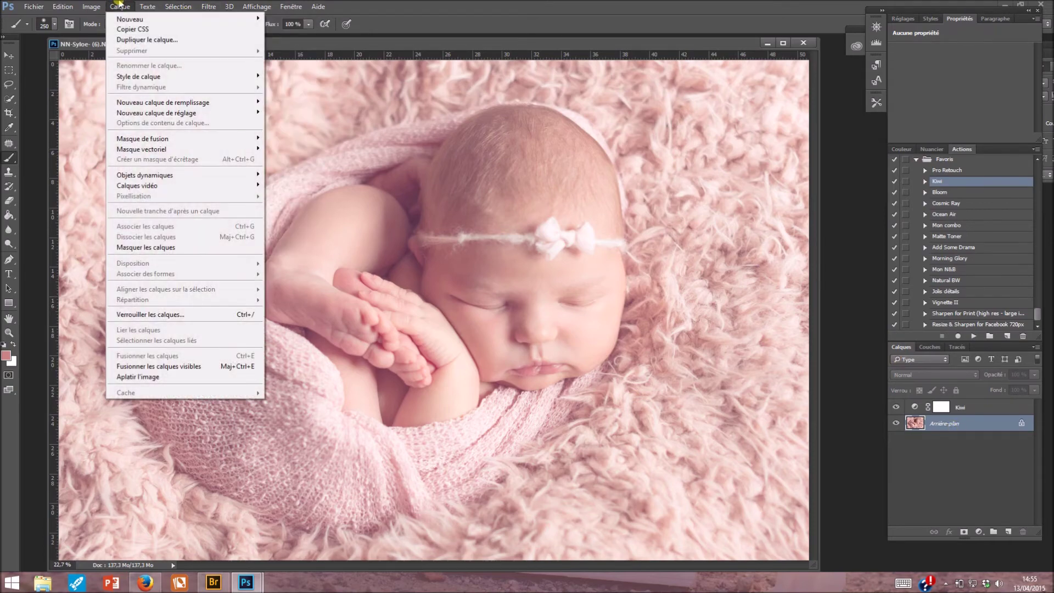
mouse_move(192, 117)
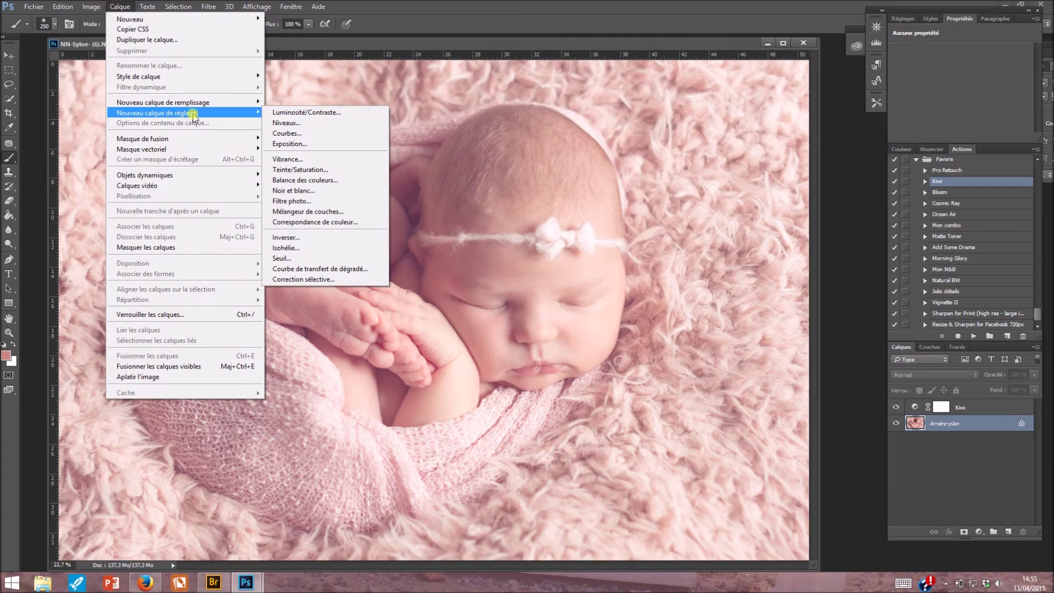
left_click(254, 114)
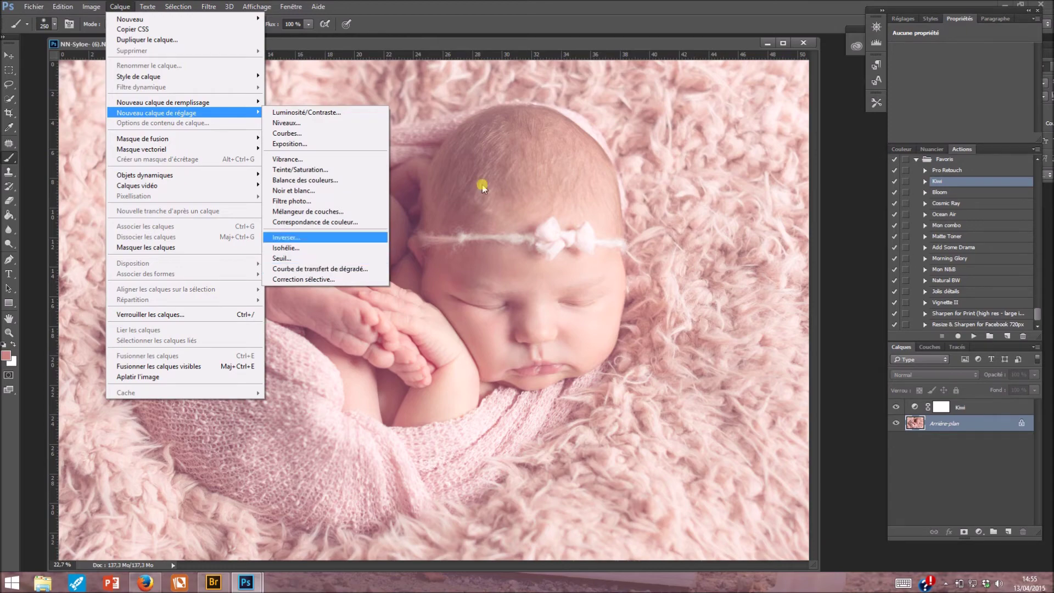
left_click(680, 47)
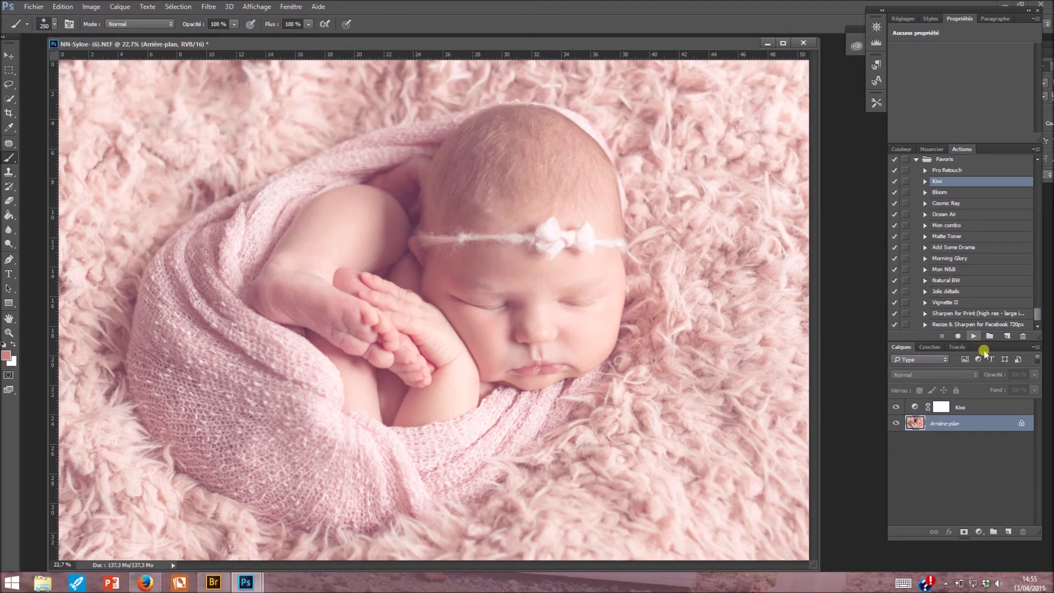
Reduce the Kiwi layer's opacity to 9 %
left_click(965, 410)
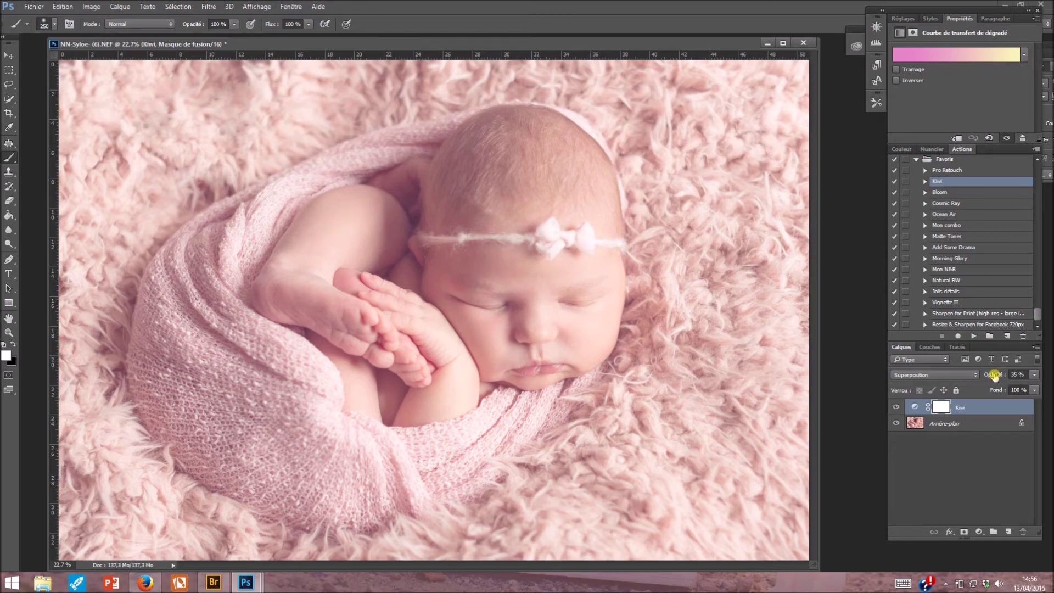
left_click_drag(998, 374, 989, 376)
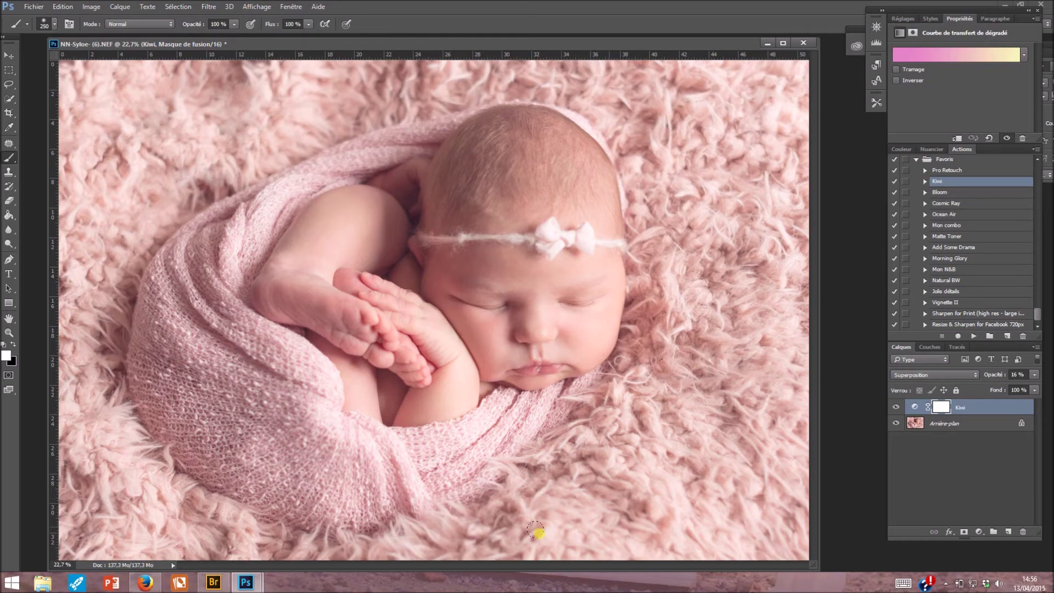
left_click_drag(990, 377, 980, 379)
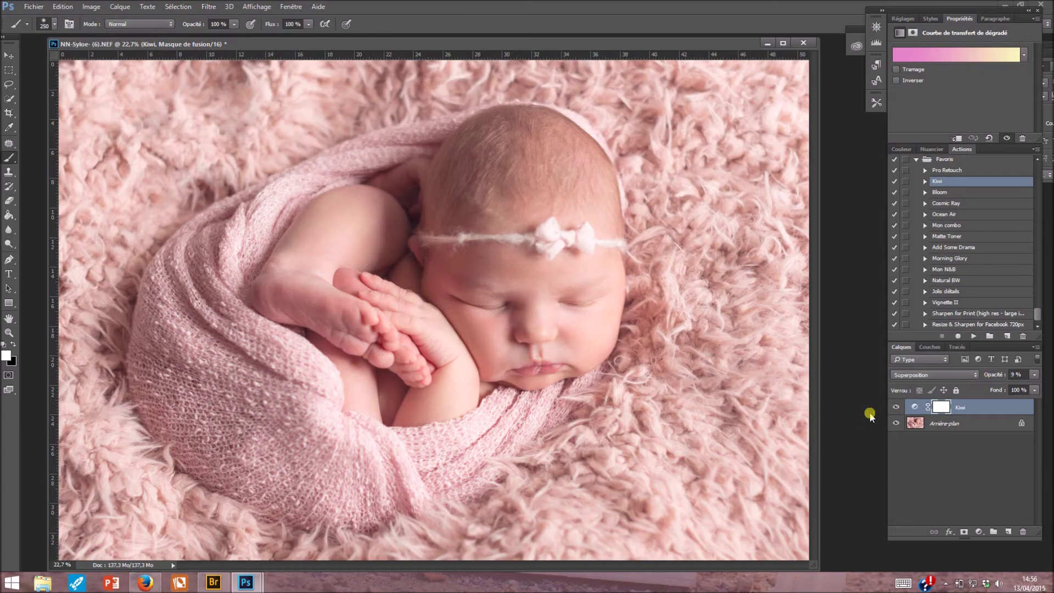
Compare the photo with and without the Kiwi effect by toggling the layer's visibility
left_click(895, 407)
left_click(895, 407)
left_click(893, 406)
left_click(893, 407)
left_click(894, 406)
left_click(893, 406)
left_click(892, 406)
left_click(891, 407)
left_click(897, 407)
left_click(896, 407)
left_click(896, 407)
left_click(897, 407)
left_click(897, 406)
left_click(896, 407)
left_click(894, 408)
left_click(895, 409)
Flatten the Kiwi layer into the background
left_click(952, 422)
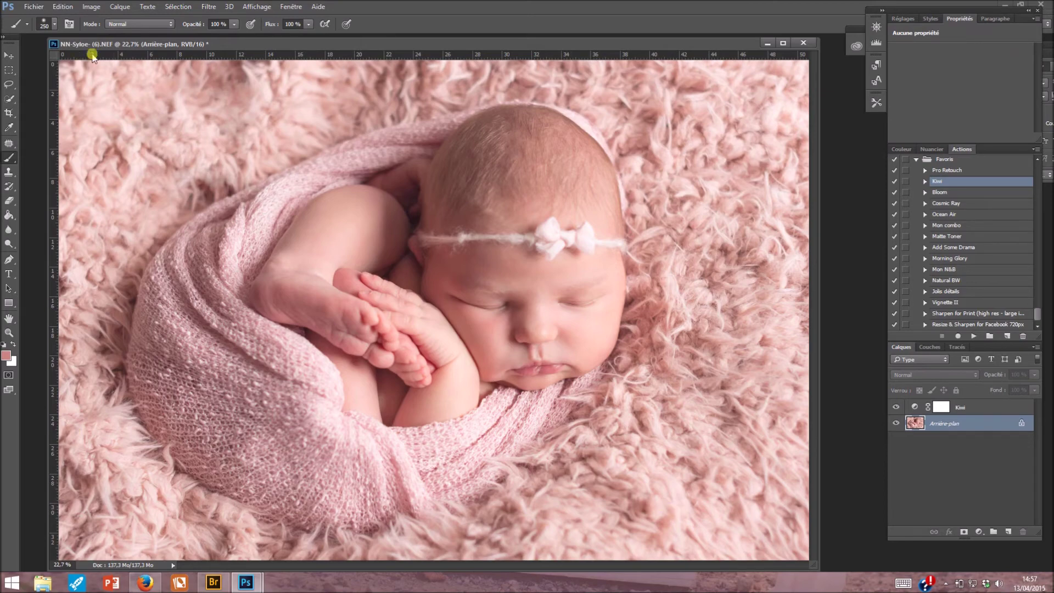
left_click(120, 7)
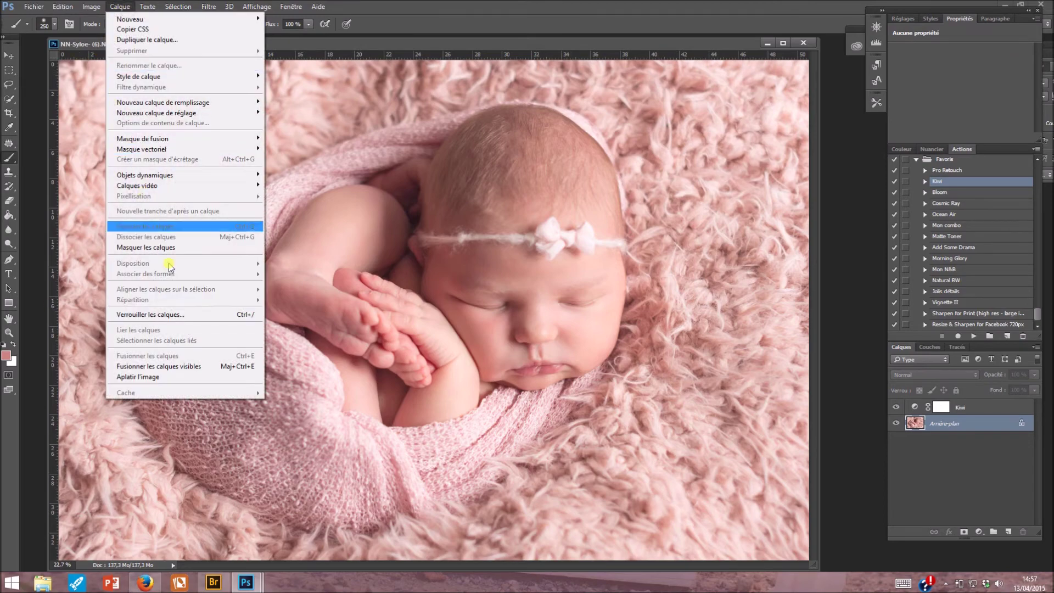
left_click(193, 377)
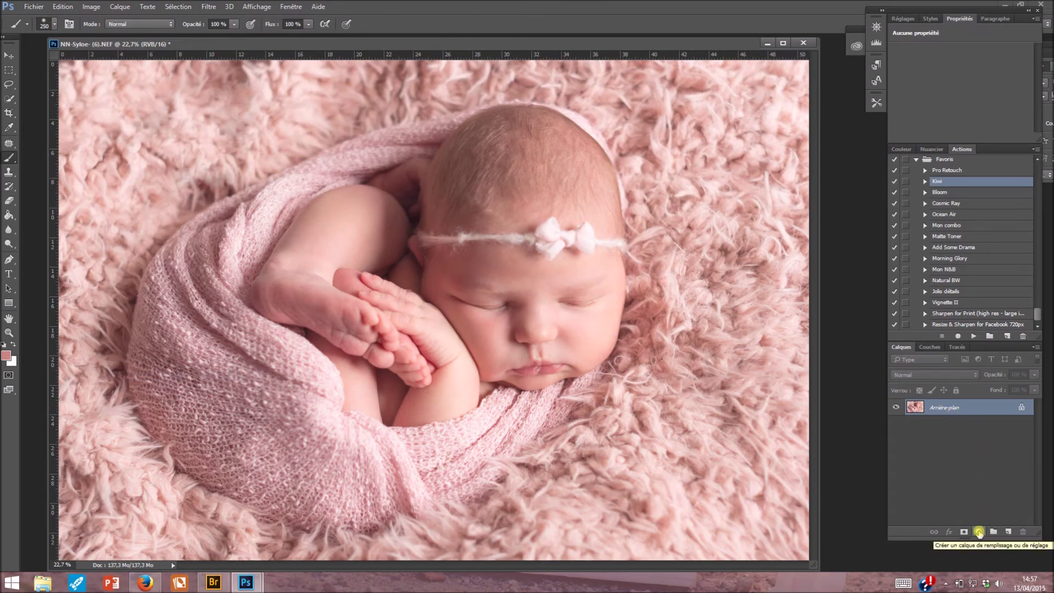
Add a solid colour fill layer in pink #ca8580 above the background and lower its opacity to 0 %
left_click(978, 532)
left_click(959, 293)
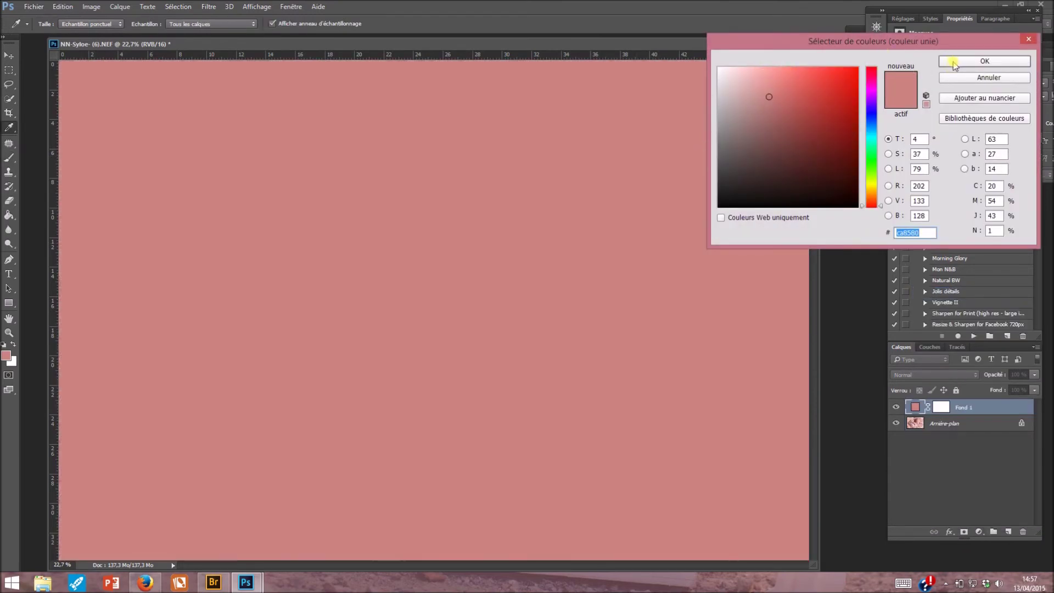
left_click(984, 61)
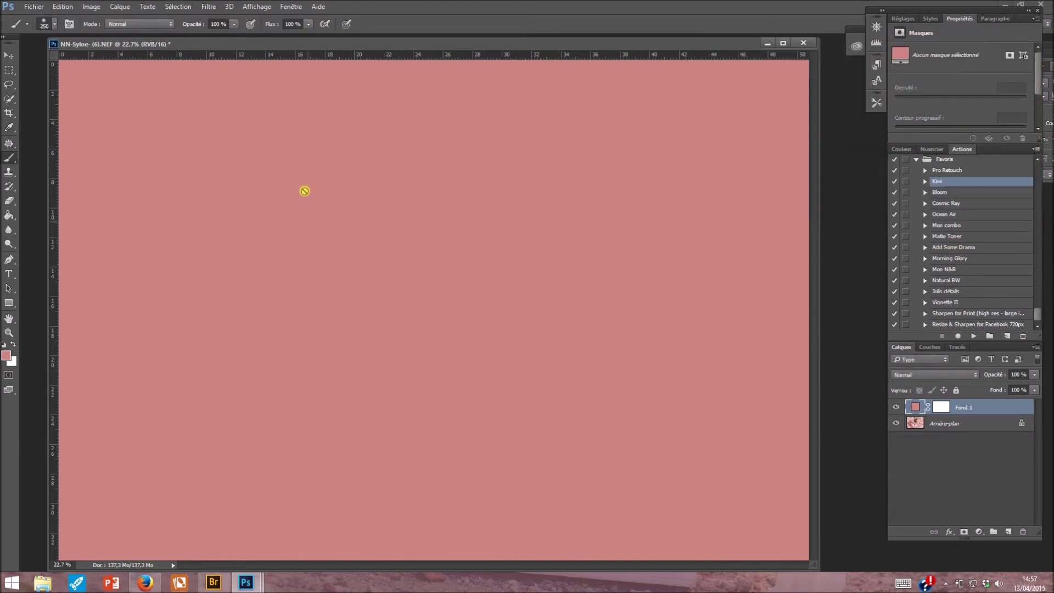
left_click_drag(991, 375, 906, 373)
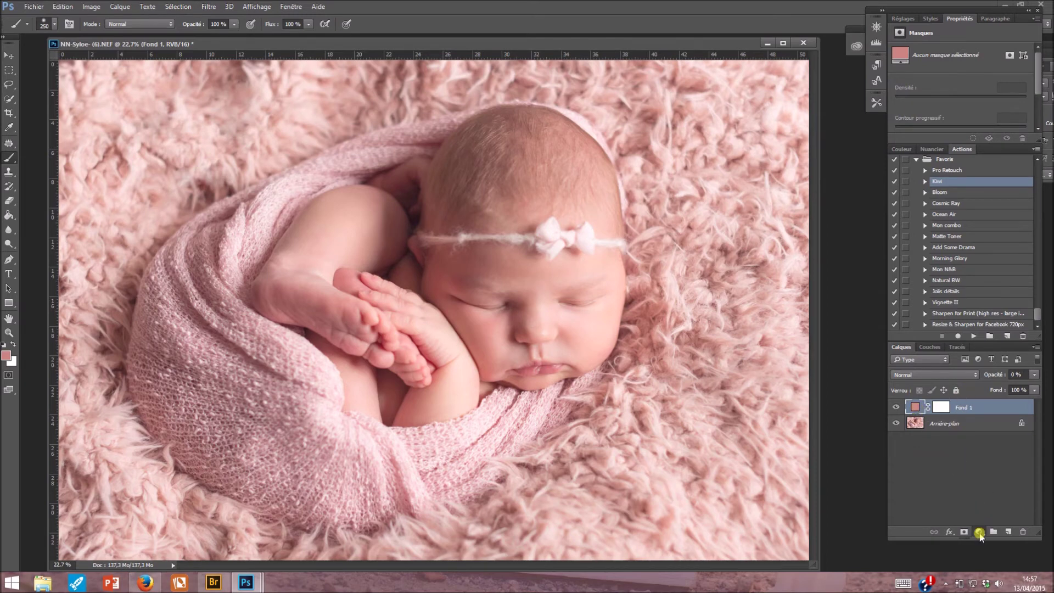
left_click(979, 532)
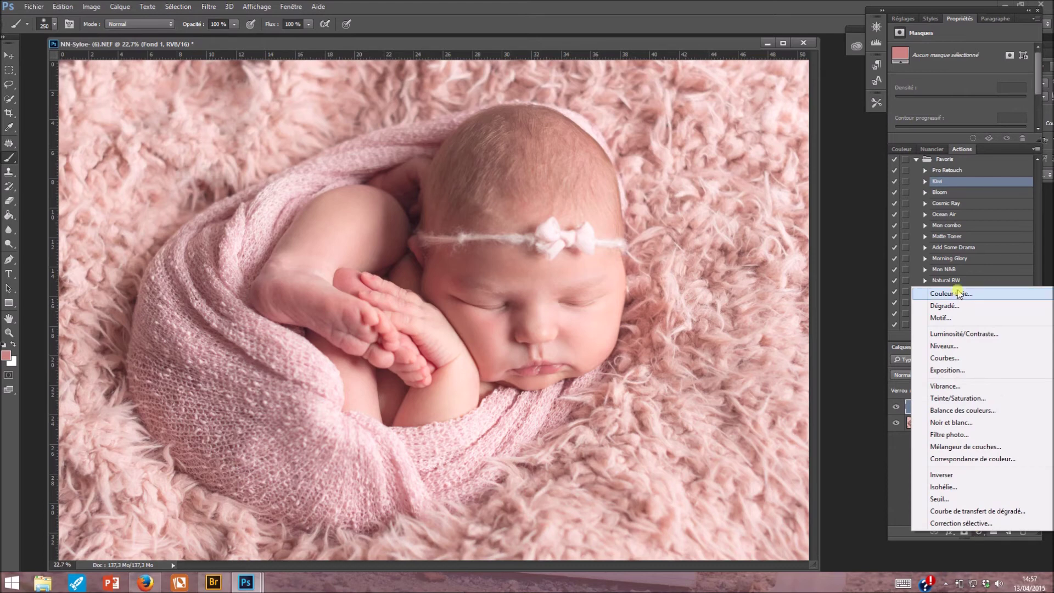
left_click(909, 535)
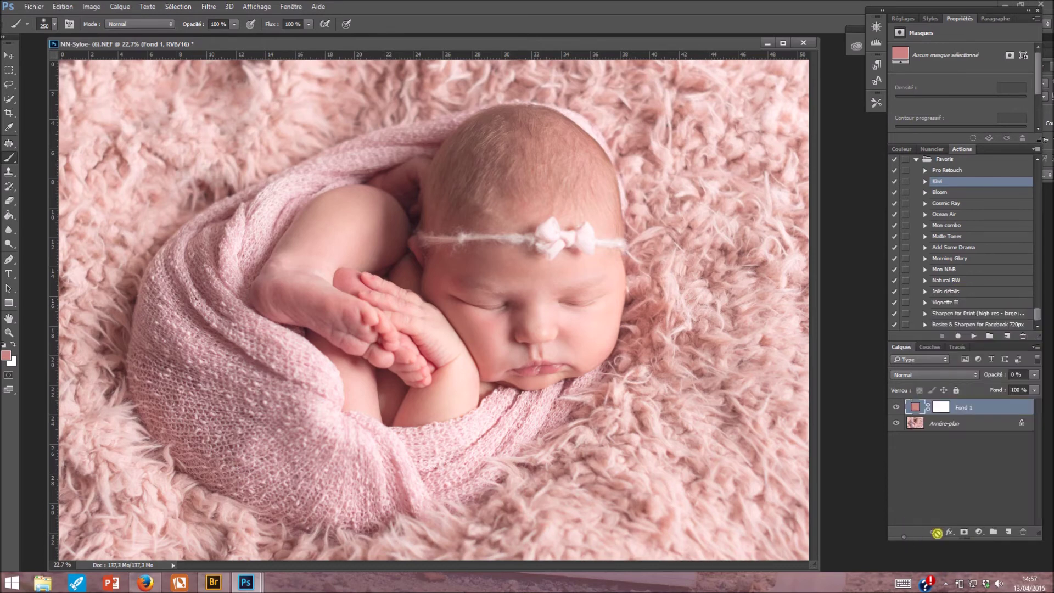
left_click(942, 408)
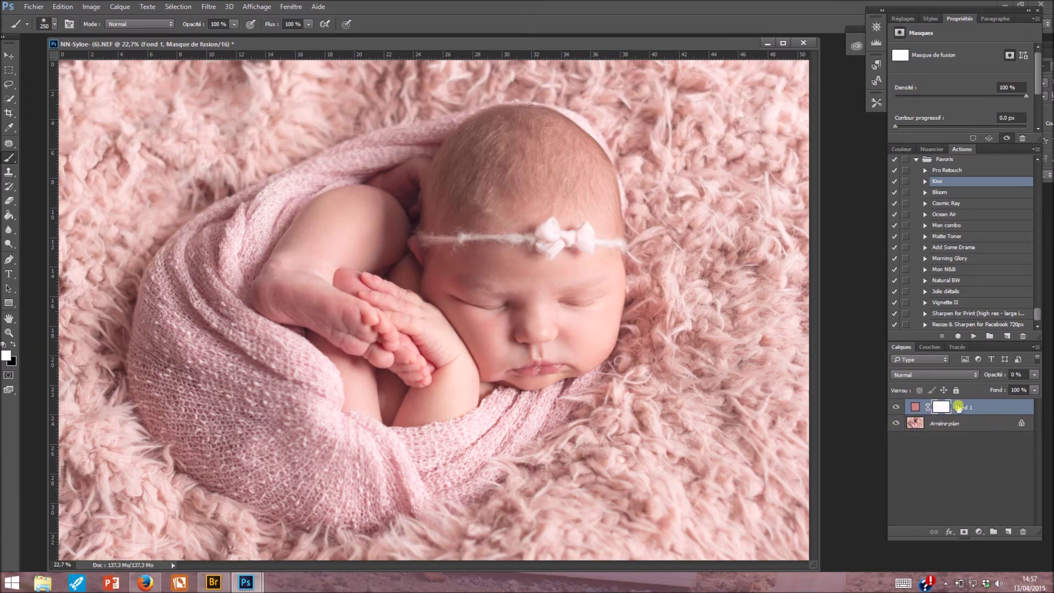
double_click(914, 408)
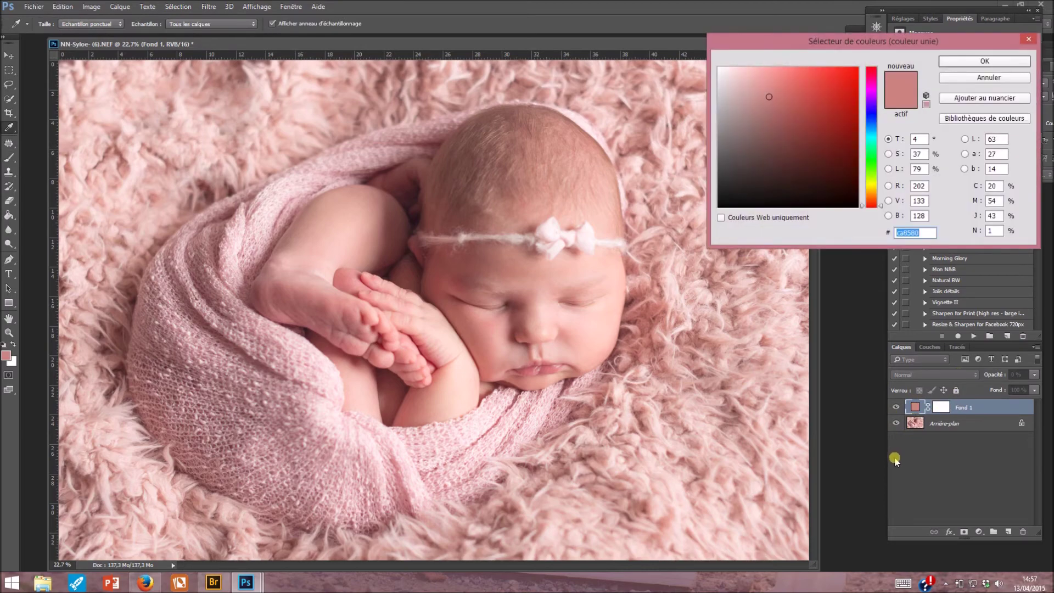
left_click(958, 78)
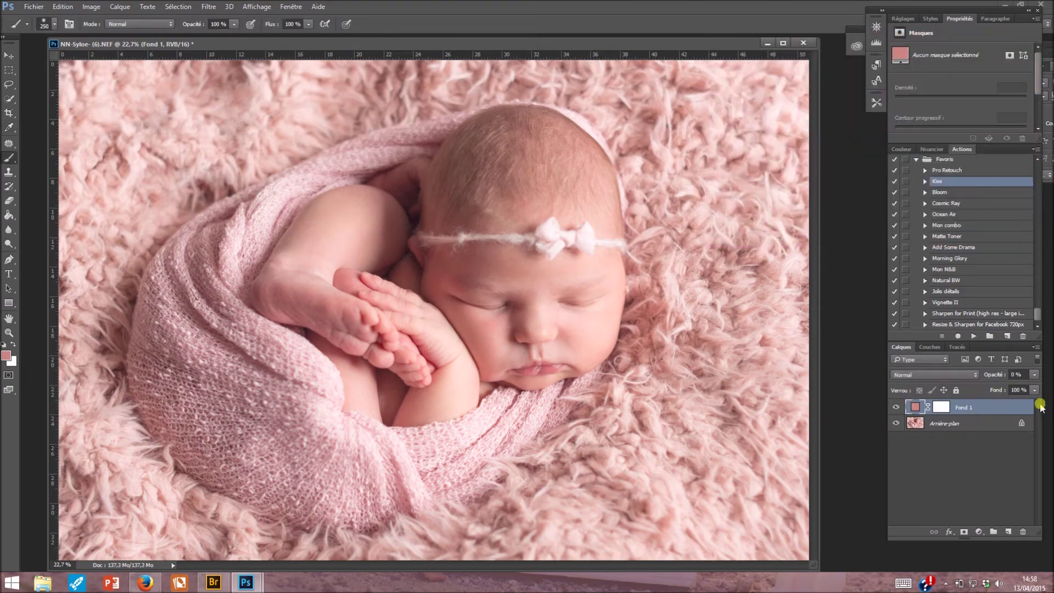
Recolour the solid fill layer to light pink #f8d8d9 by sampling the bright fur and shifting the hue to 357°
double_click(914, 407)
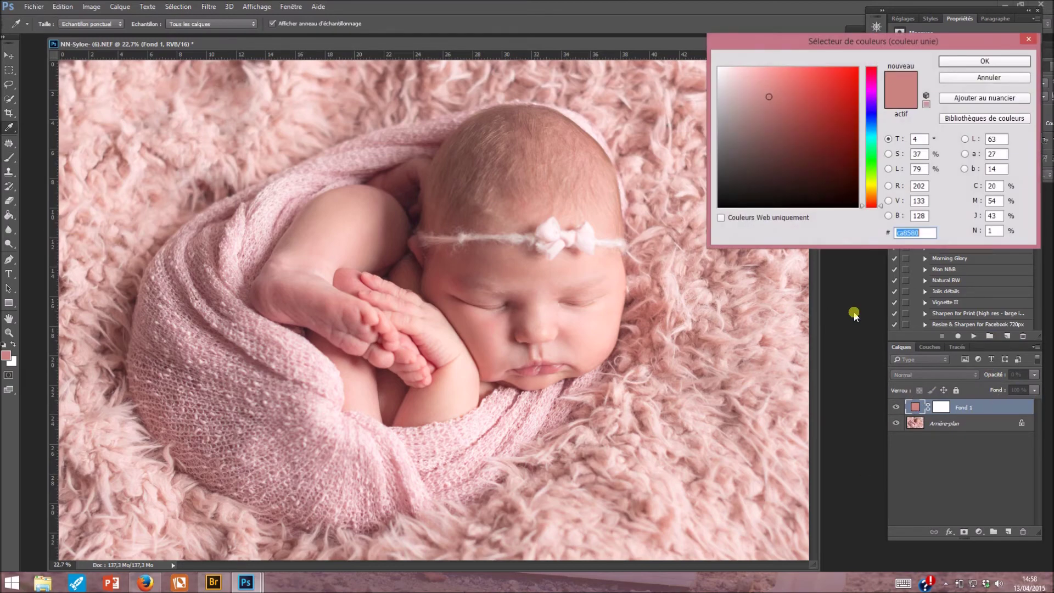
left_click(726, 337)
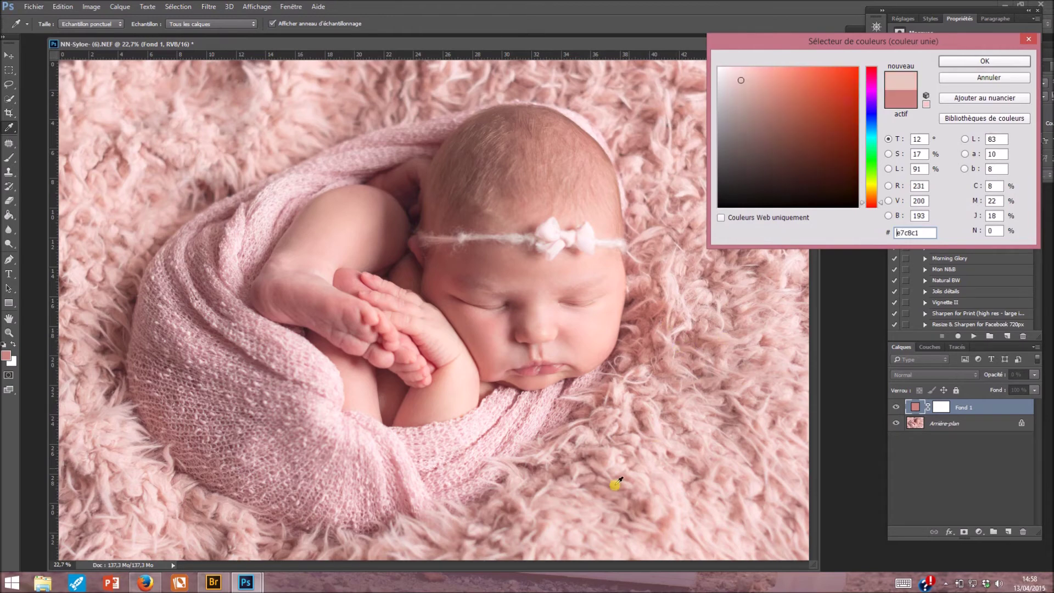
left_click(631, 304)
left_click(273, 115)
left_click(266, 101)
left_click(237, 95)
left_click(297, 104)
left_click(301, 99)
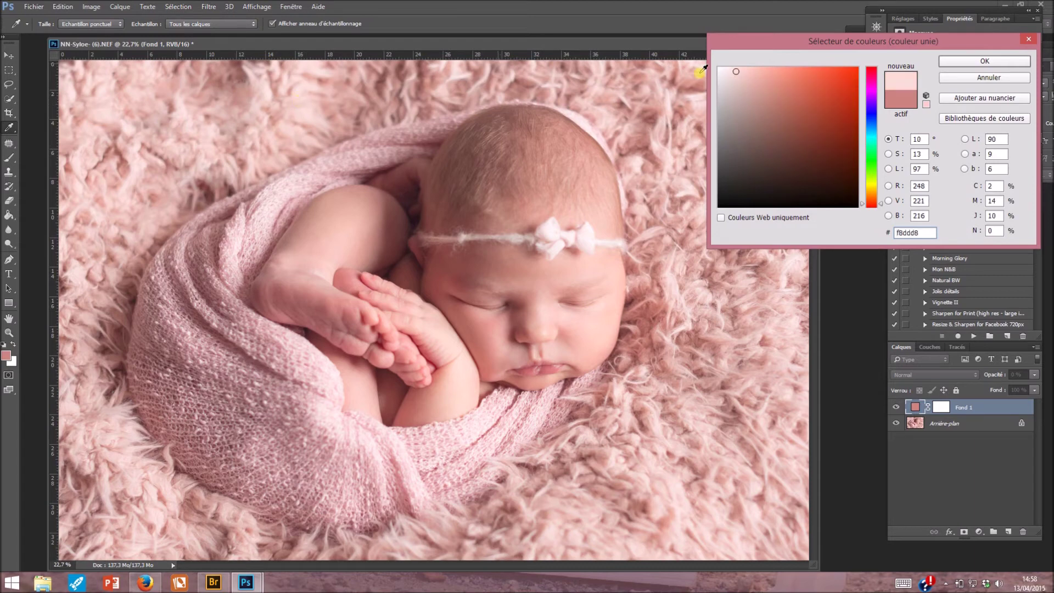
left_click(872, 70)
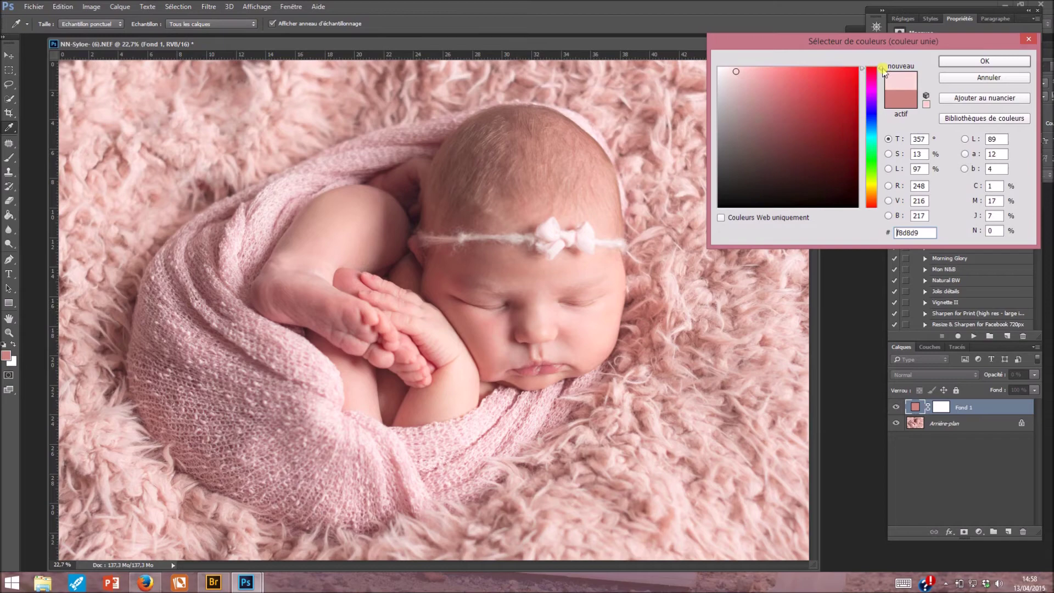
left_click(967, 62)
Raise the pink fill layer's opacity to 30 %
mouse_move(988, 378)
left_mouse_down()
mouse_move(1012, 376)
mouse_move(999, 383)
left_mouse_up()
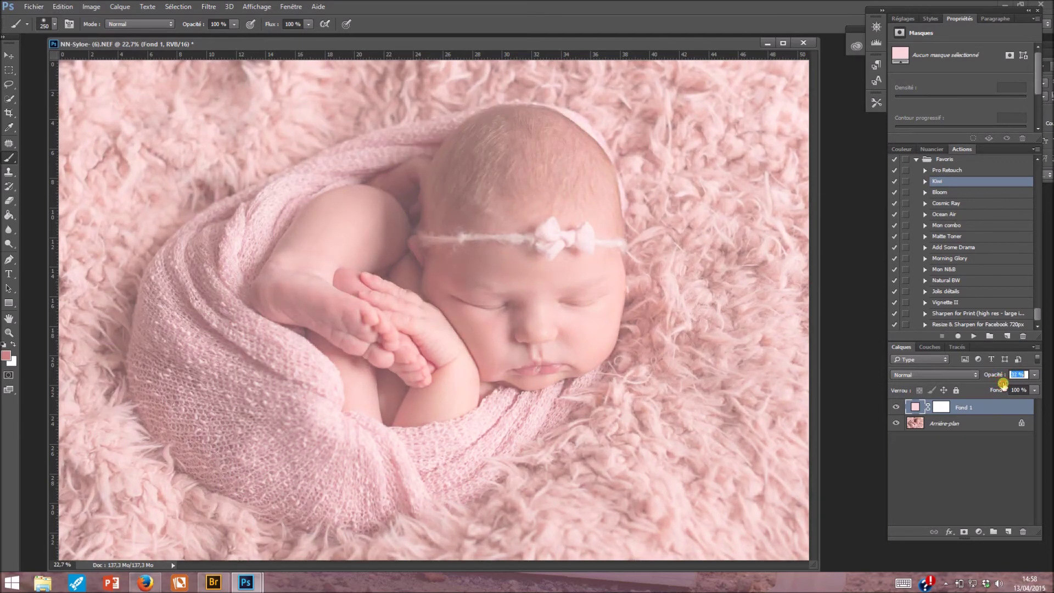
left_click_drag(1001, 383, 1002, 383)
left_click(940, 410)
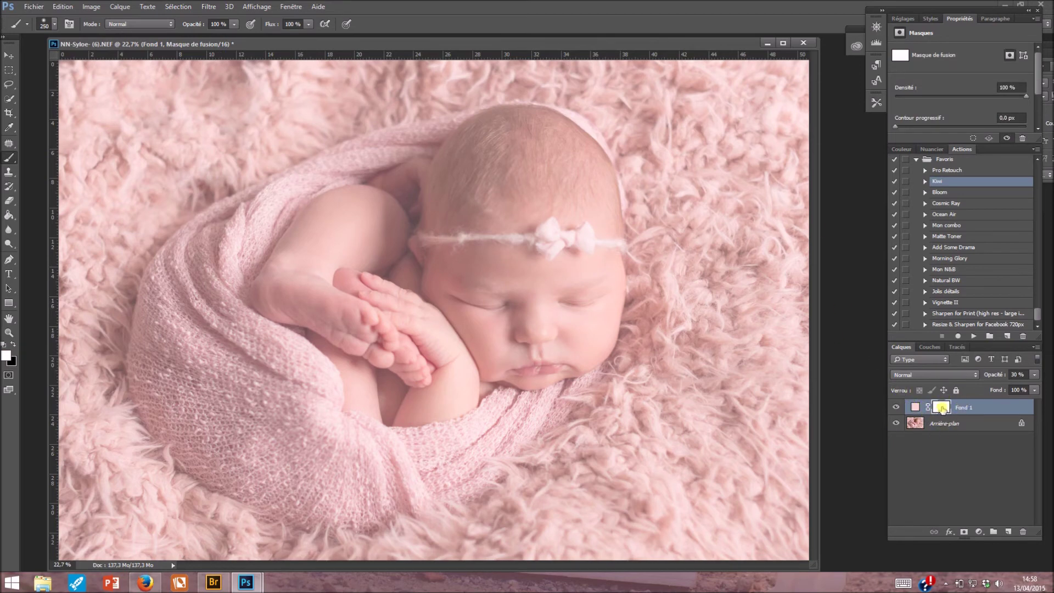
left_click(914, 407)
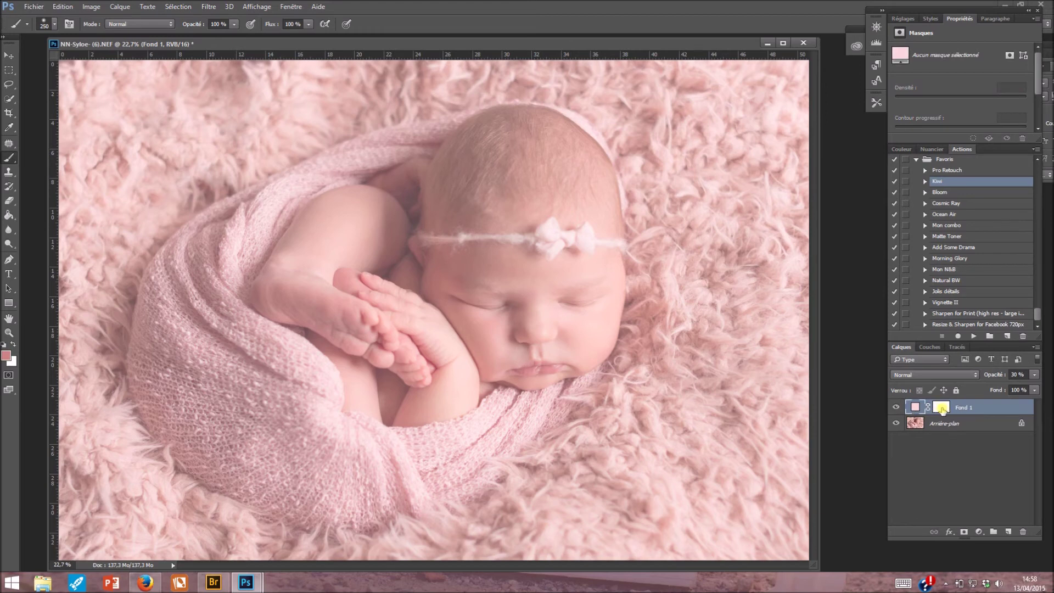
Paint black on the fill layer's mask over the baby and wrap with a very large soft brush, about 2300 px
left_click(942, 409)
left_click(13, 343)
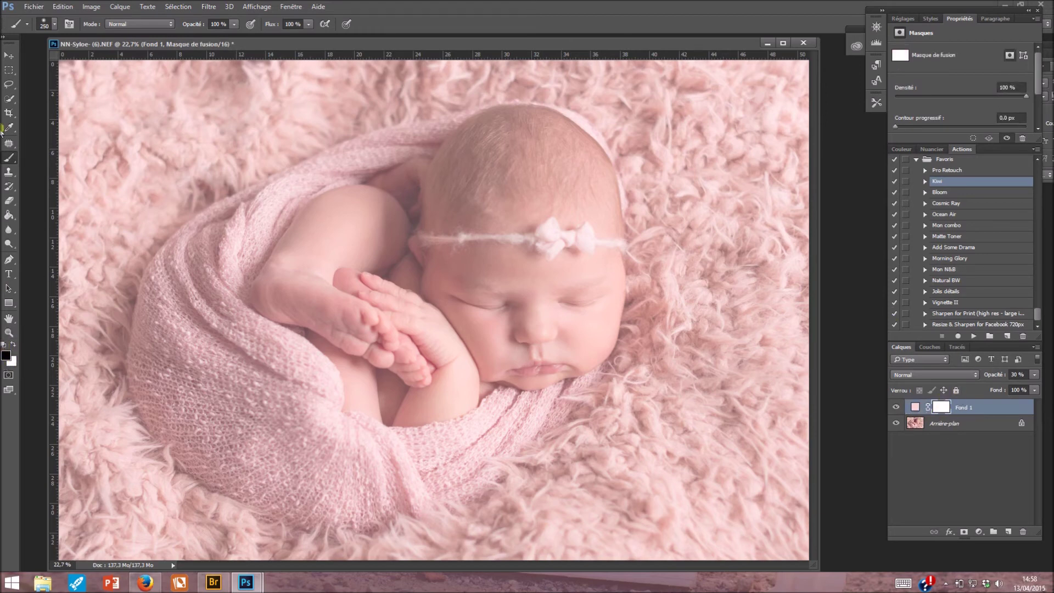
left_click(56, 25)
left_click(56, 25)
key("bracketright")
key("bracketright")
mouse_move(393, 348)
left_mouse_down()
mouse_move(406, 306)
mouse_move(285, 357)
mouse_move(407, 273)
mouse_move(488, 254)
mouse_move(457, 252)
mouse_move(530, 222)
mouse_move(309, 371)
mouse_move(548, 275)
mouse_move(271, 348)
mouse_move(487, 247)
mouse_move(258, 325)
left_mouse_up()
Mask out the upper and left edges of the wrap with a 250 px black brush and check the coverage with the red mask overlay
key("bracketleft")
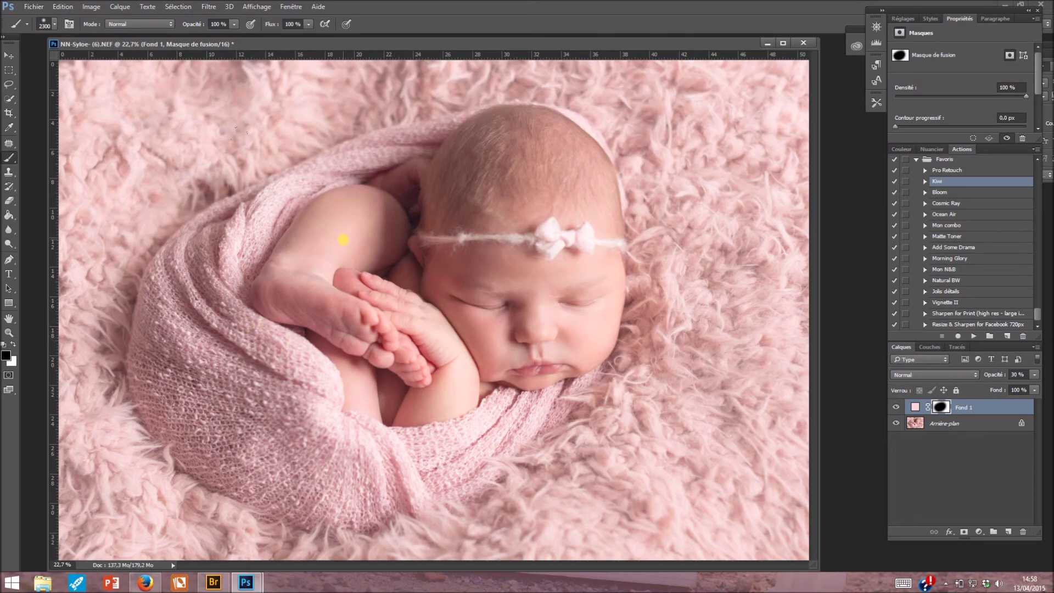
key("bracketleft")
key("bracketleft")
key("bracketleft")
key("bracketleft")
key("bracketleft")
key("bracketleft")
mouse_move(341, 164)
left_mouse_down()
mouse_move(408, 101)
mouse_move(530, 108)
mouse_move(570, 146)
mouse_move(583, 133)
mouse_move(518, 106)
mouse_move(357, 148)
left_mouse_up()
mouse_move(279, 179)
left_mouse_down()
mouse_move(207, 225)
mouse_move(145, 288)
mouse_move(140, 377)
mouse_move(177, 446)
mouse_move(226, 472)
mouse_move(338, 502)
mouse_move(237, 475)
mouse_move(212, 418)
left_mouse_up()
left_click(954, 402)
left_click(942, 408, "alt+shift")
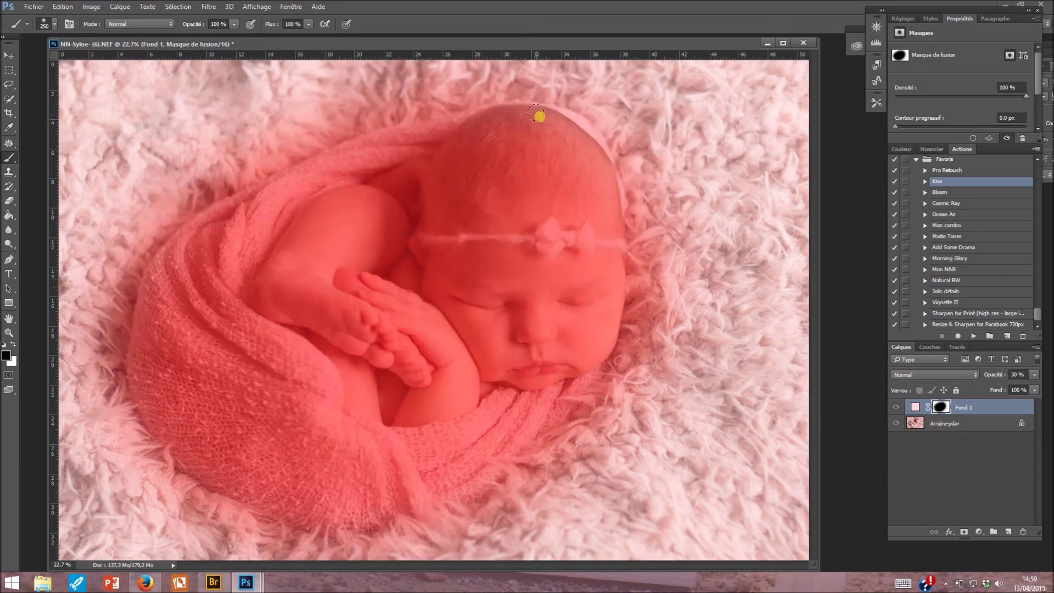
left_click(939, 407, "alt+shift")
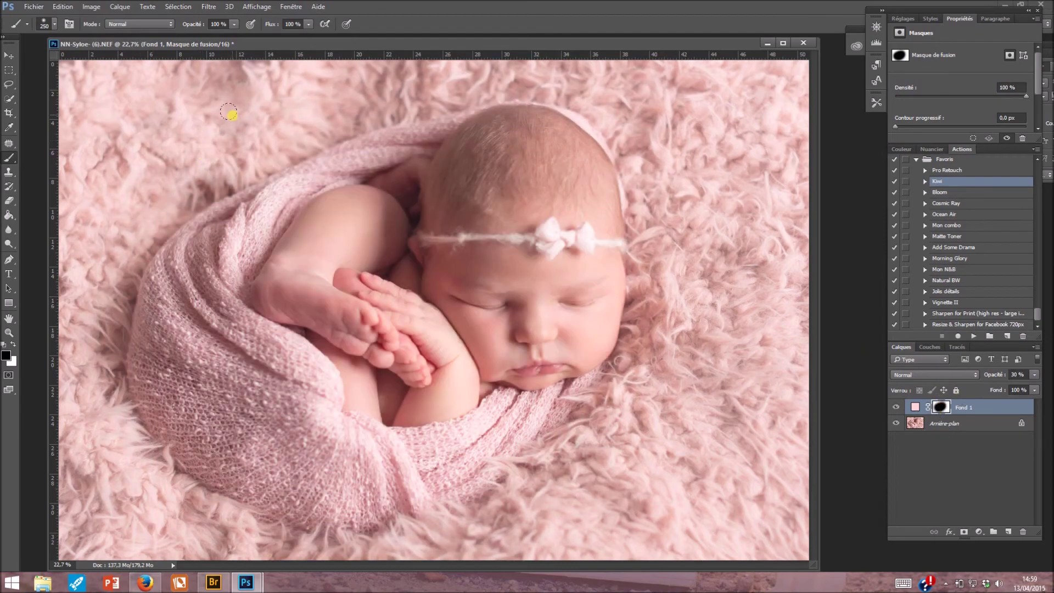
Compare the photo with and without the masked pink fill by toggling that layer's visibility
left_click(914, 406)
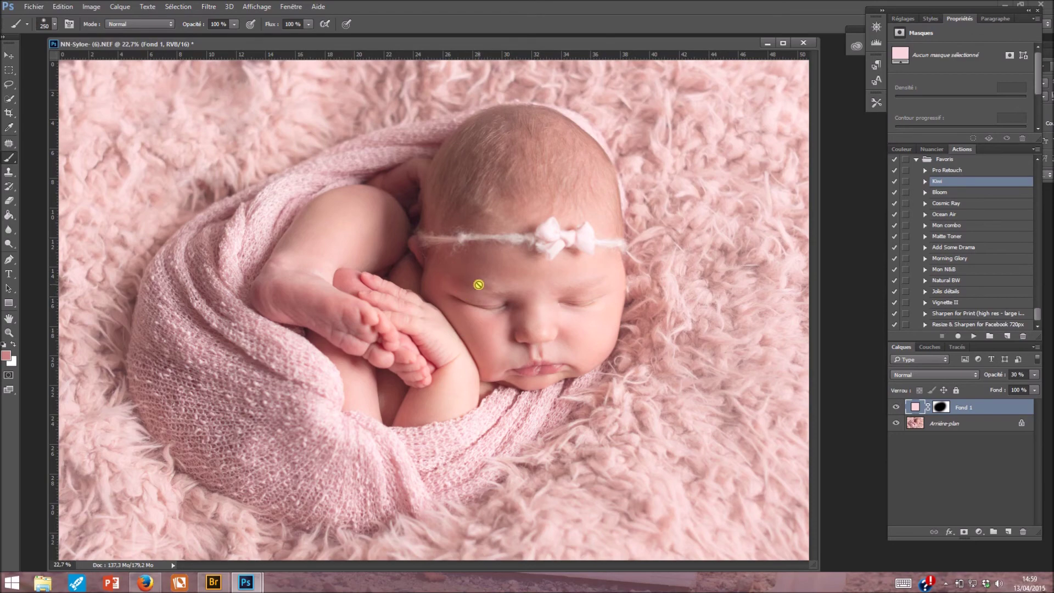
left_click(896, 407)
left_click(896, 408)
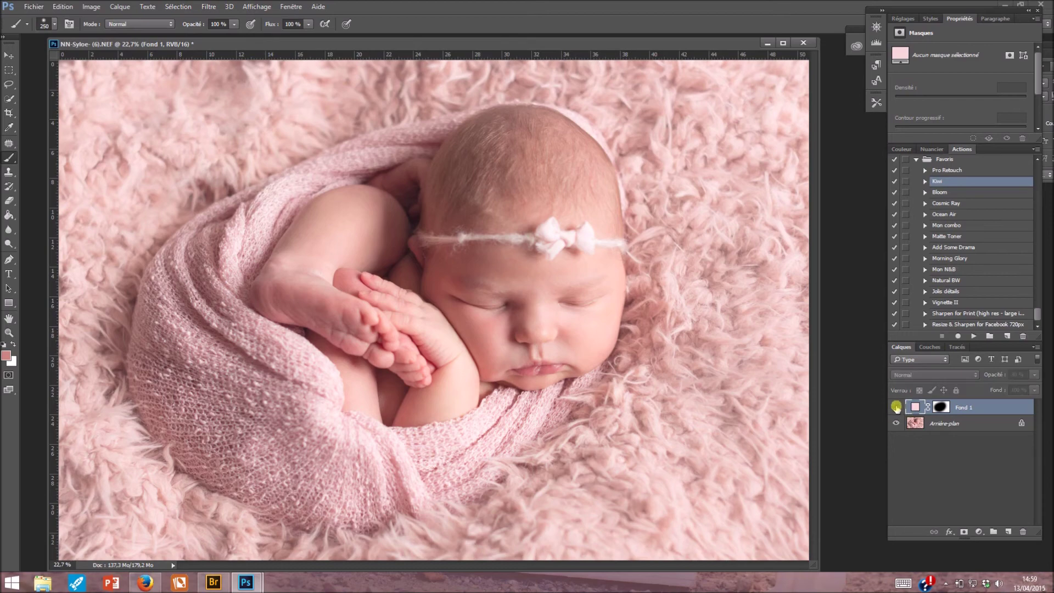
left_click(895, 407)
left_click(895, 408)
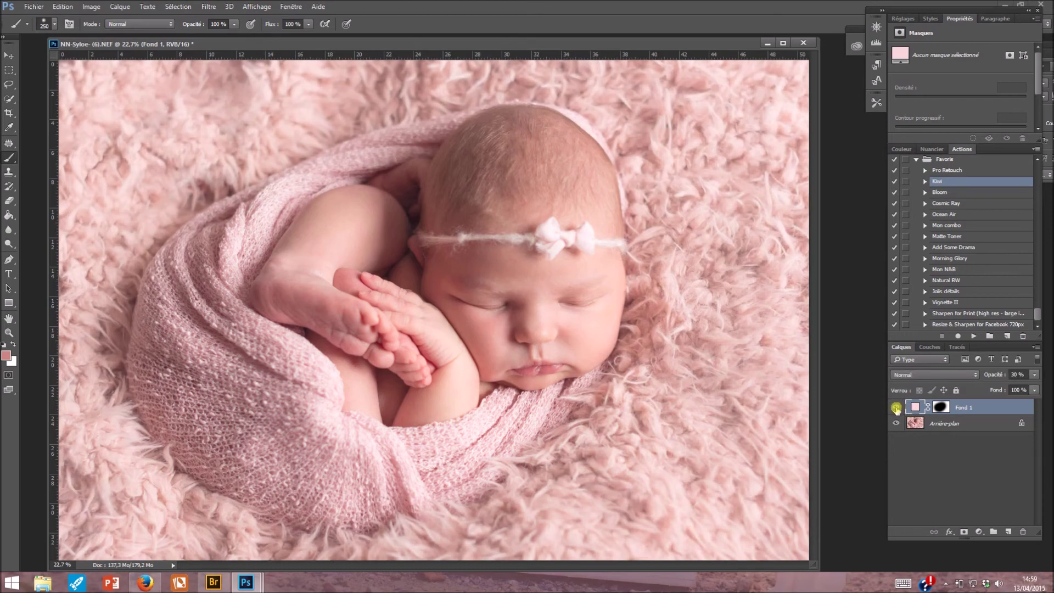
left_click(895, 407)
left_click(895, 408)
left_click(896, 408)
left_click(896, 409)
Lower the fill layer's opacity to 26 % and deepen its colour to pink #ecc1c3
left_click(993, 376)
type("26")
double_click(915, 407)
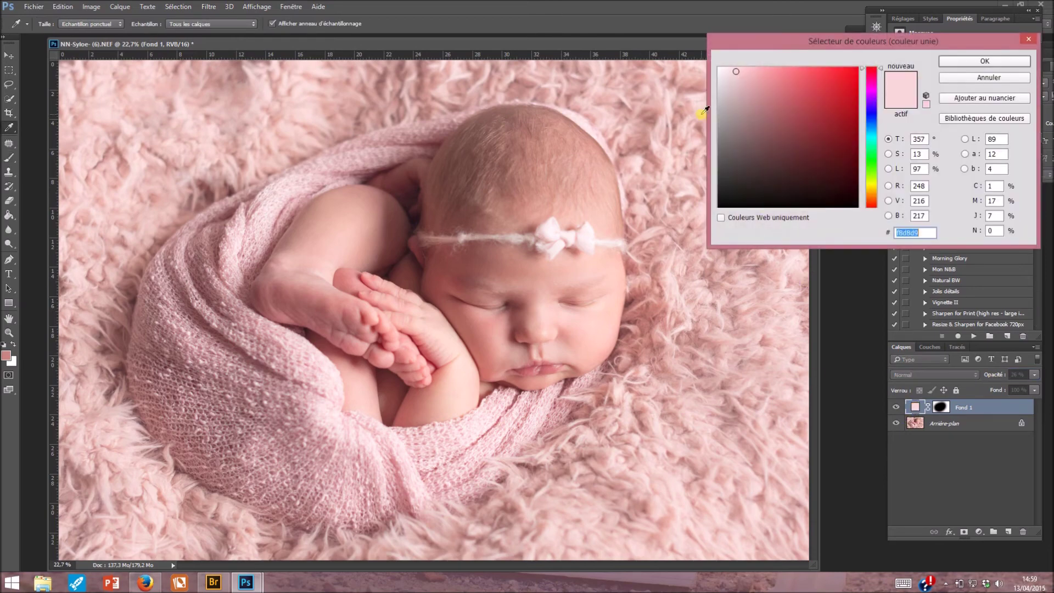
left_click(743, 79)
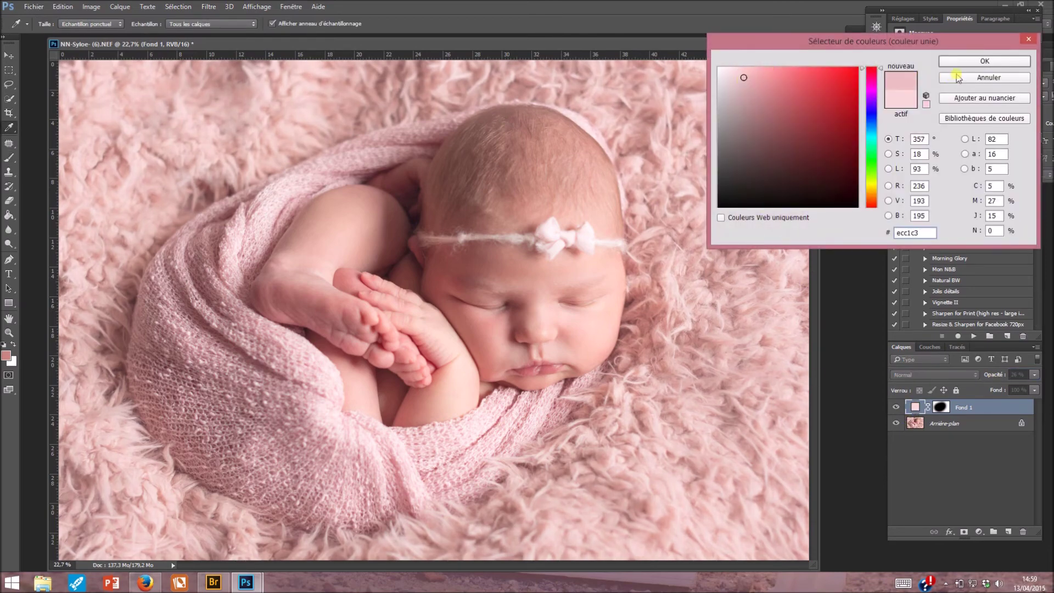
left_click(969, 61)
Toggle the fill layer's visibility repeatedly to judge the deeper pink against the fur background
left_click(896, 409)
left_click(896, 409)
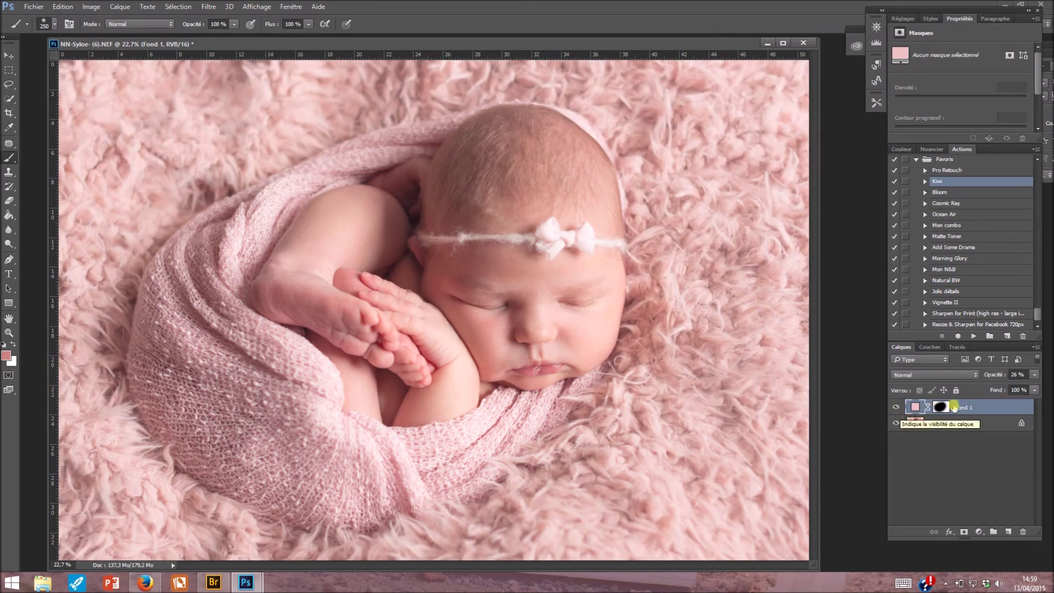
left_click(896, 407)
left_click(896, 407)
left_click(896, 408)
left_click(896, 409)
left_click(896, 409)
left_click(896, 409)
left_click(896, 408)
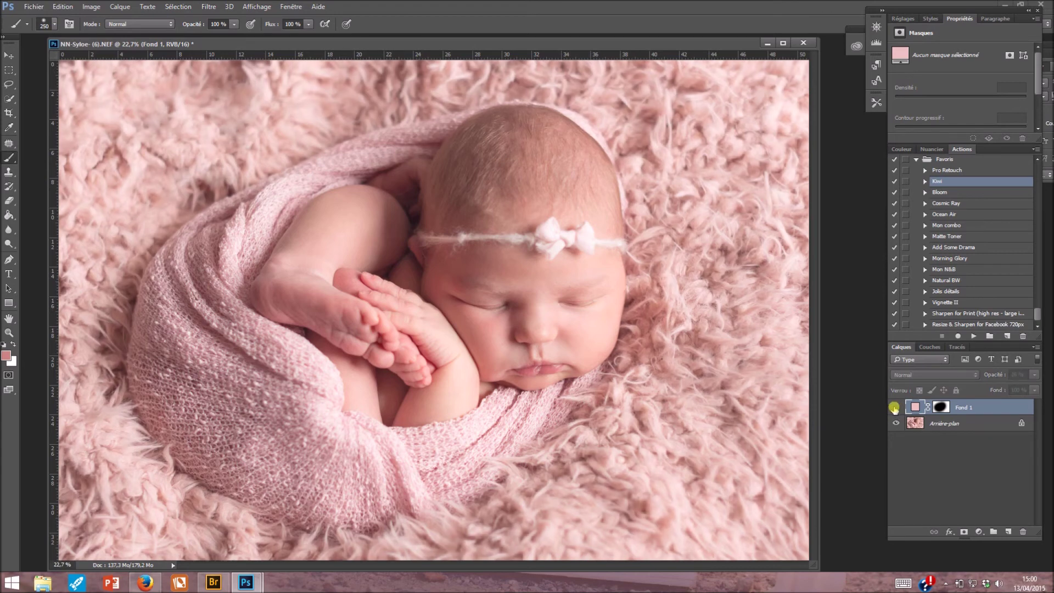
left_click(894, 409)
left_click(893, 407)
left_click(893, 408)
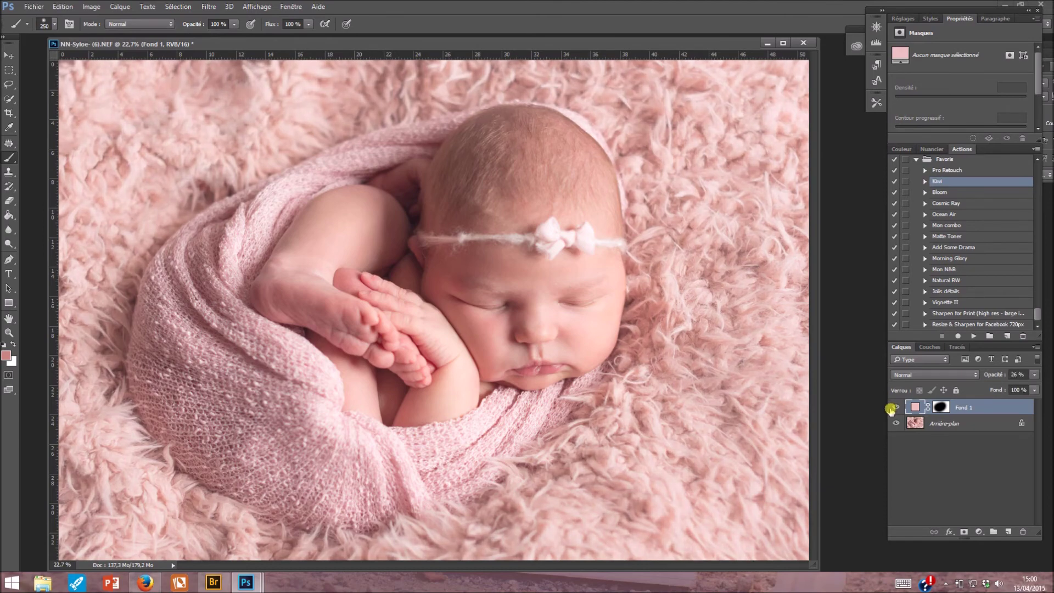
left_click(955, 423)
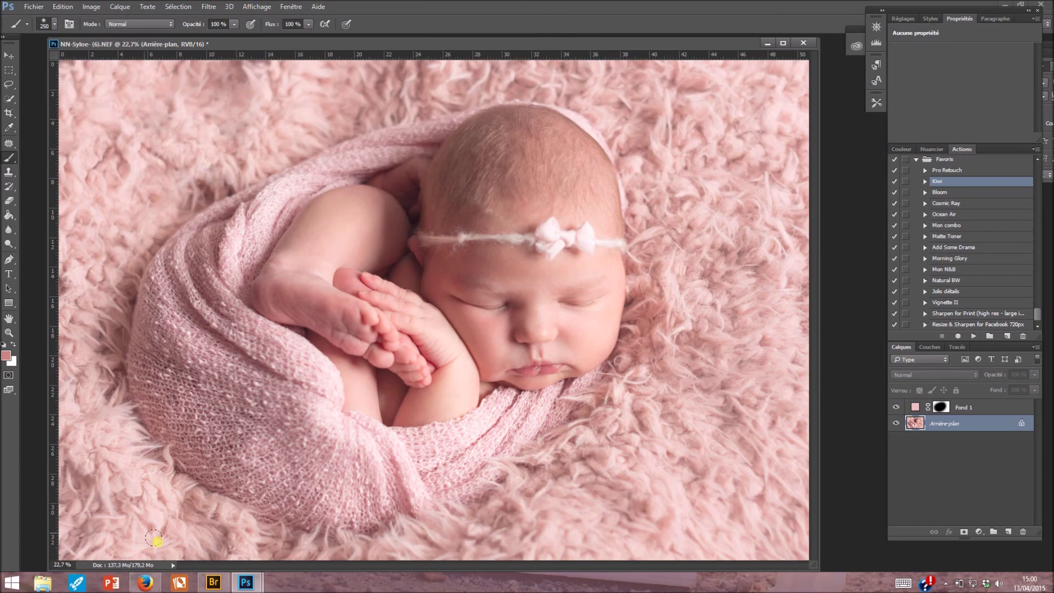
left_click(978, 532)
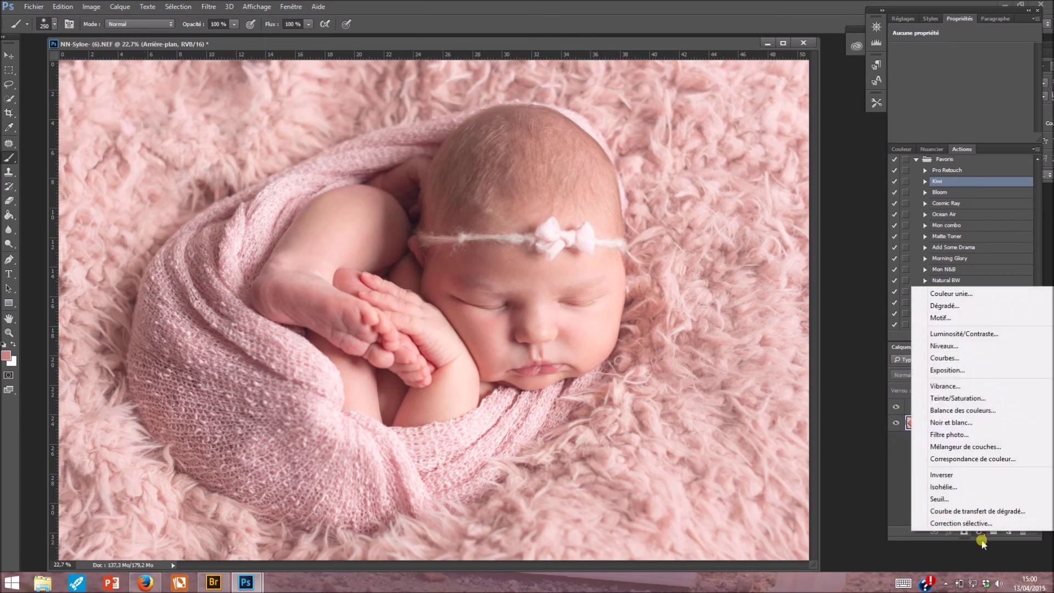
left_click(895, 493)
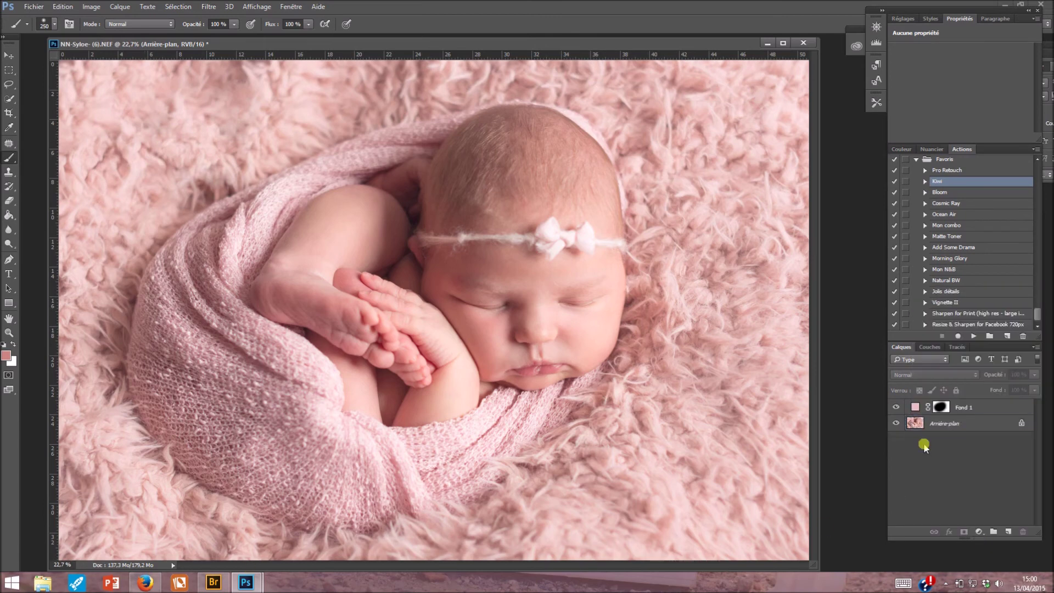
Duplicate the background layer and apply a Surface Blur with a reduced radius to the copy
left_click(960, 423)
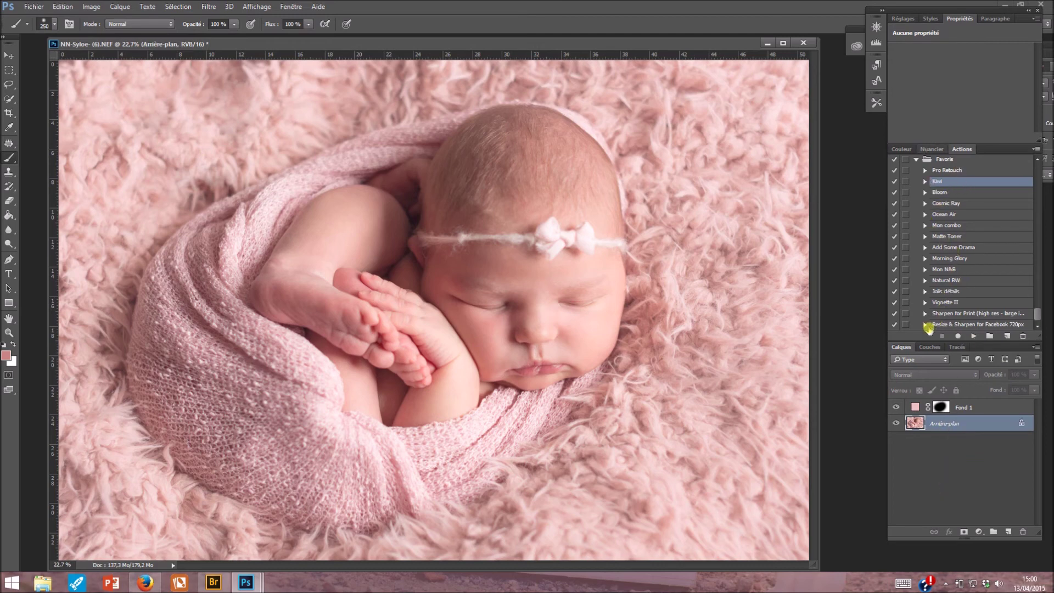
key("ctrl+j")
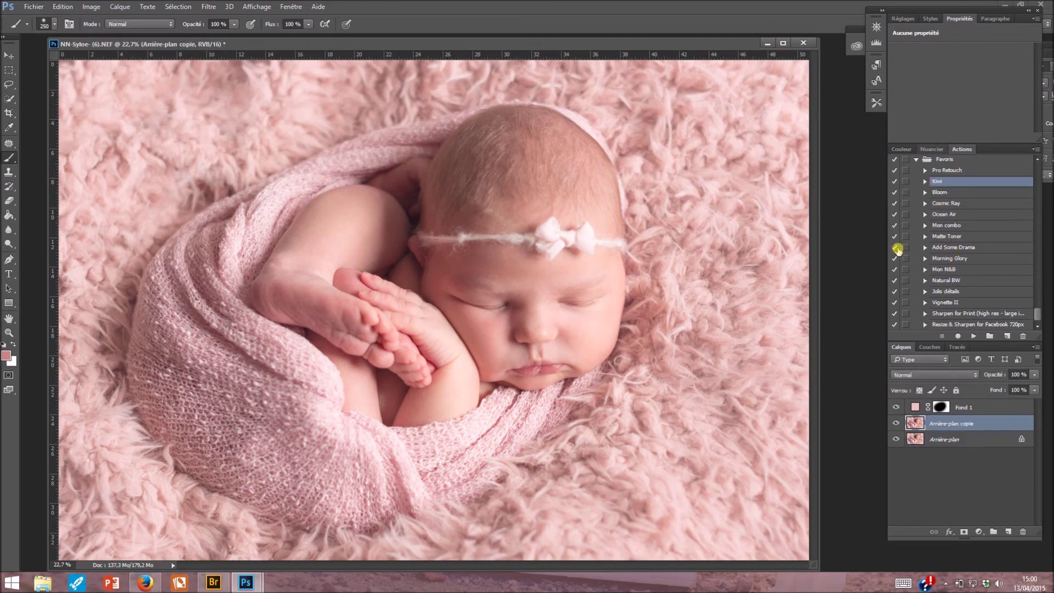
left_click(209, 7)
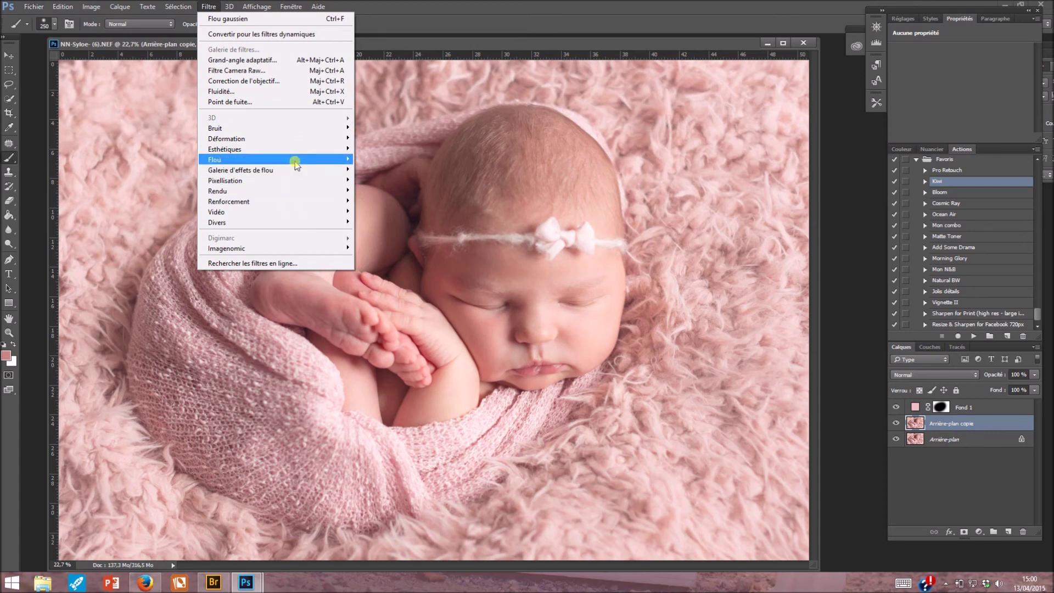
mouse_move(299, 160)
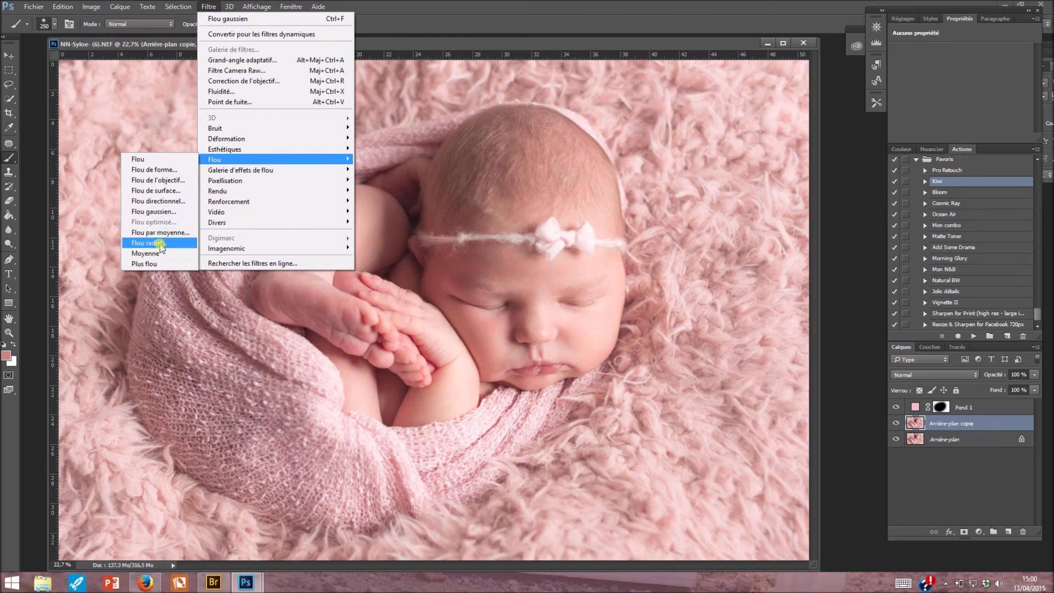
left_click(167, 190)
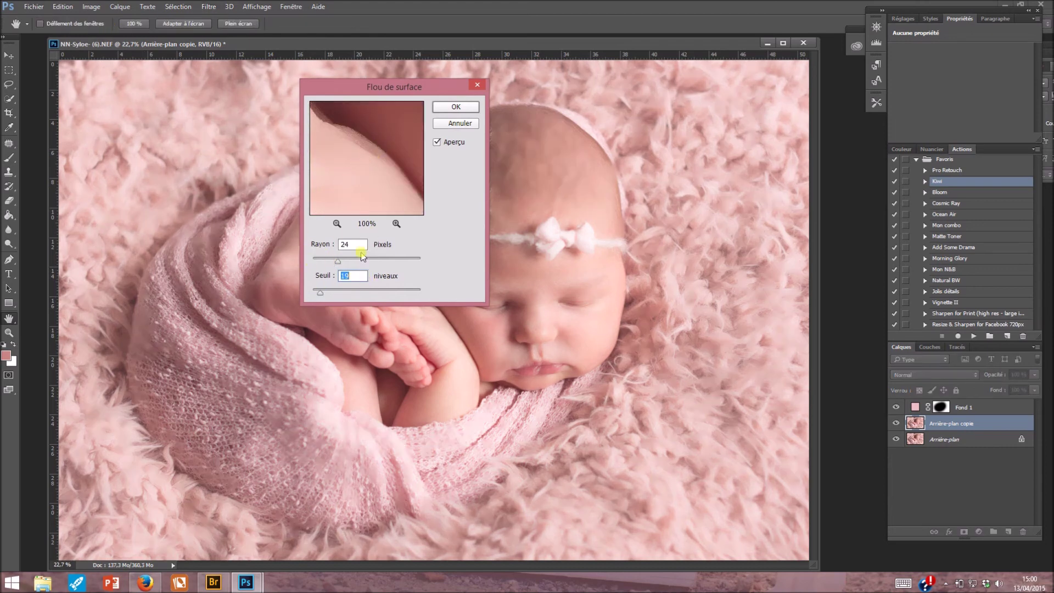
left_click_drag(384, 87, 192, 71)
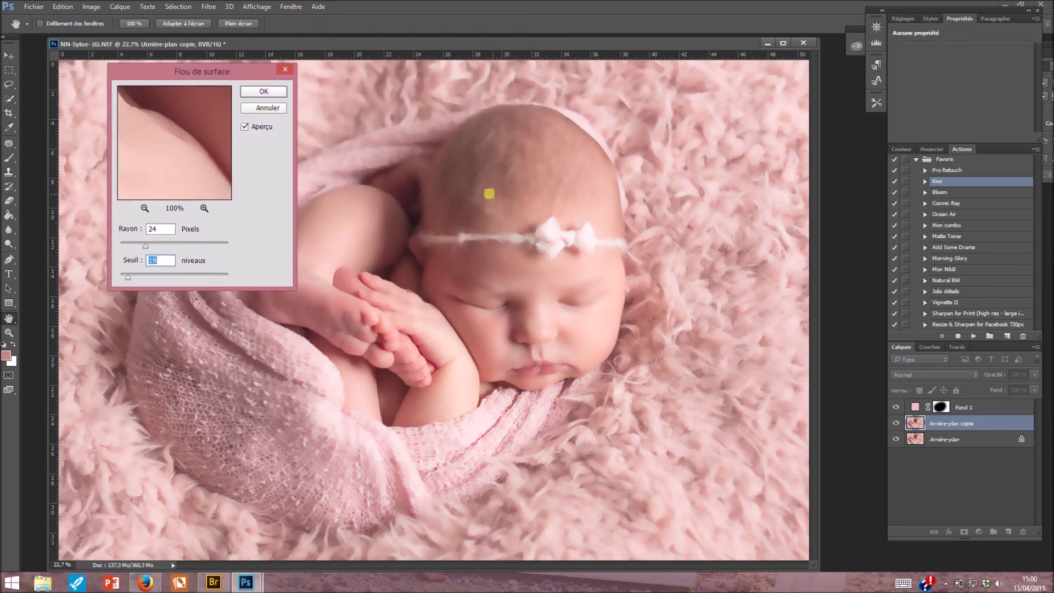
left_click_drag(149, 248, 138, 250)
left_click(264, 91)
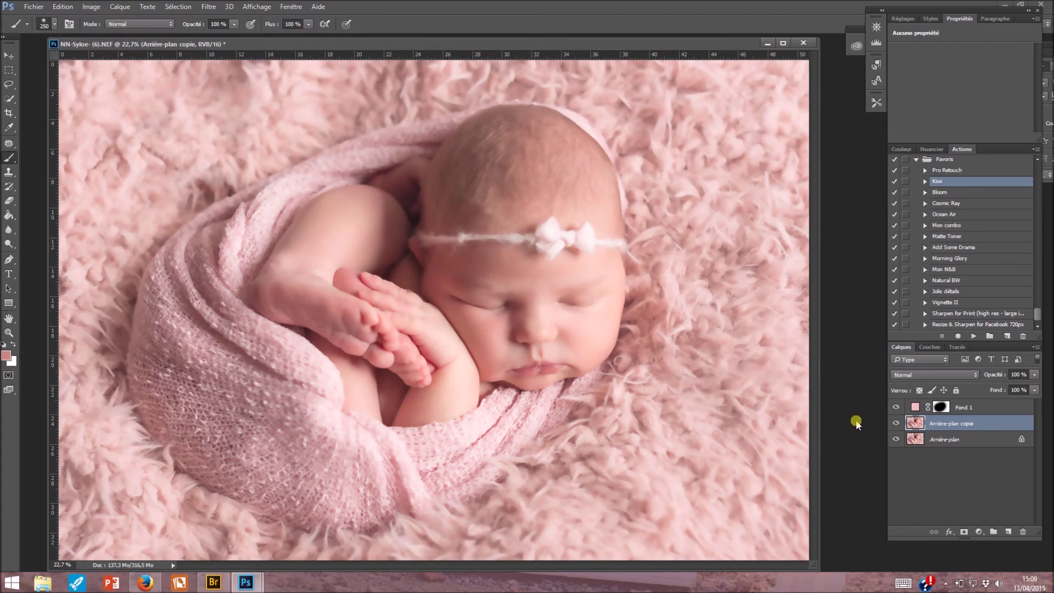
Compare the photo with and without the surface blur by toggling the background copy's visibility
left_click(894, 423)
left_click(894, 423)
left_click(894, 424)
left_click(895, 423)
left_click(894, 423)
left_click(894, 423)
left_click(897, 422)
left_click(897, 422)
Add a layer mask to the blurred background copy and paint black over the baby with a 2900 px brush at 25 % opacity
left_click(9, 201)
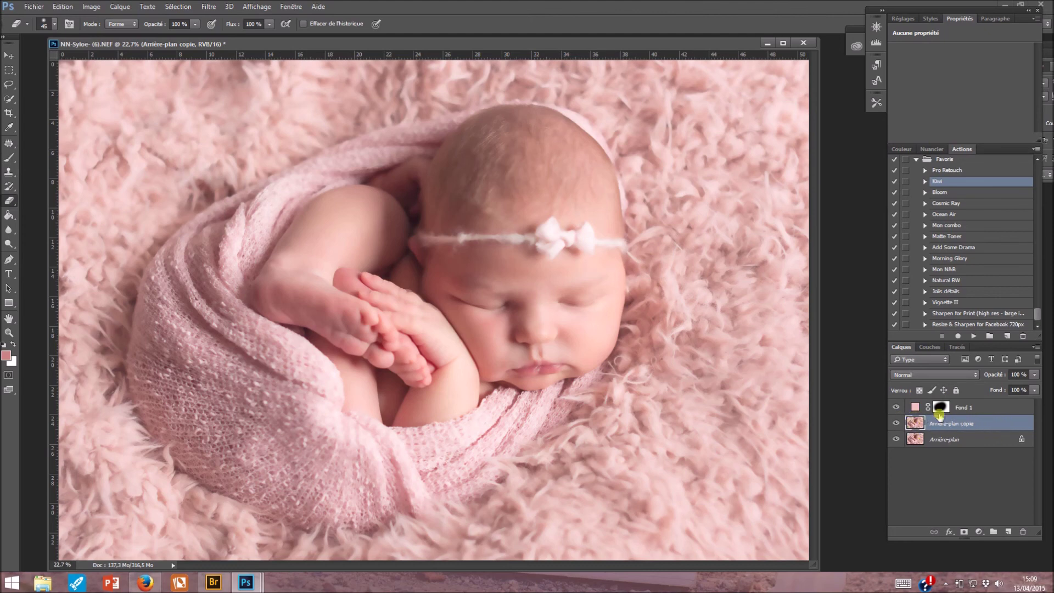
left_click(964, 532)
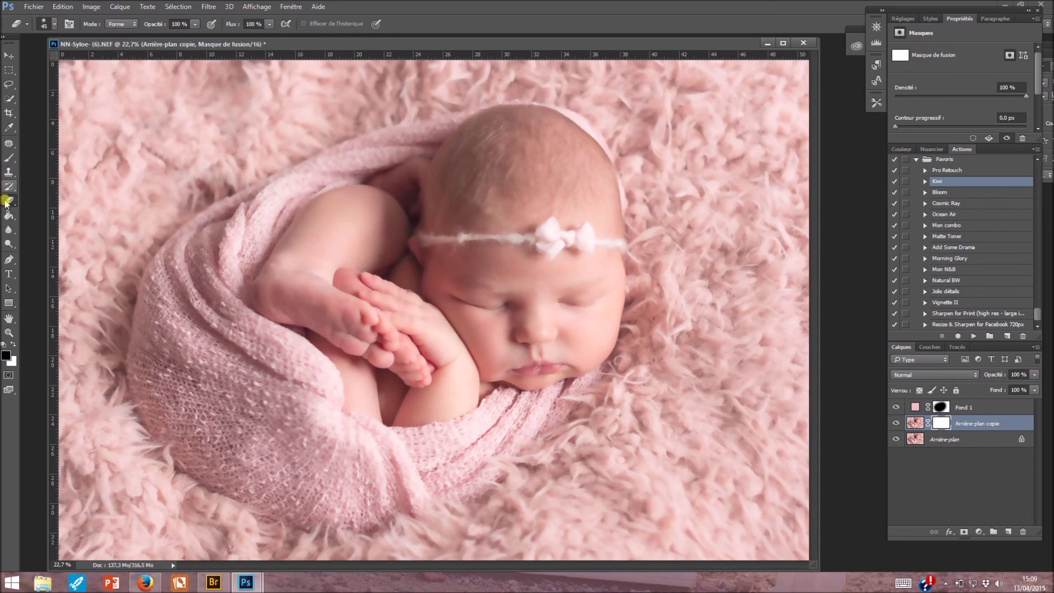
left_click(10, 159)
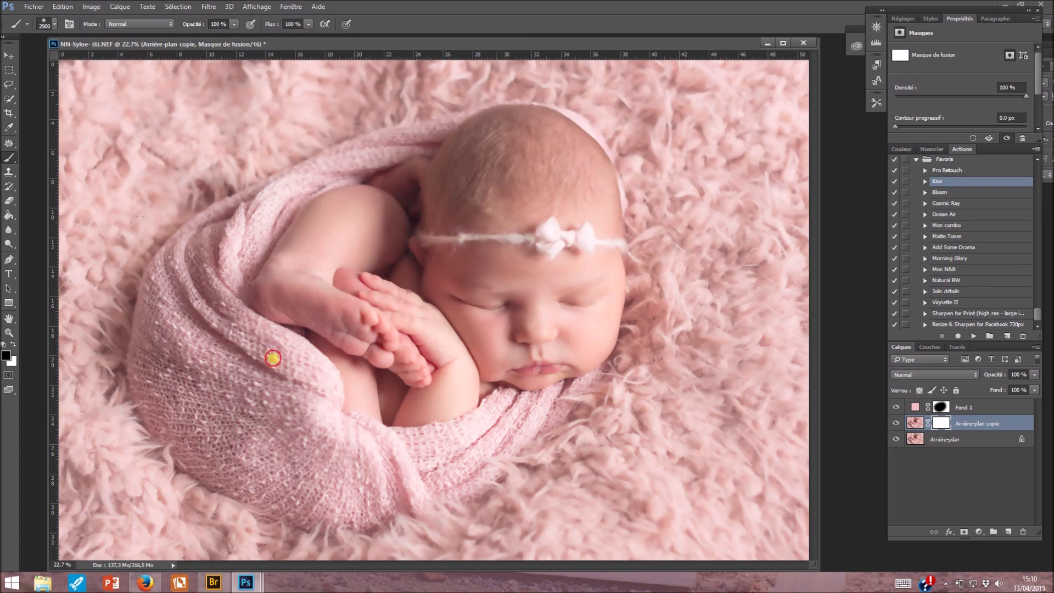
key("ctrl+i")
left_click_drag(201, 23, 163, 40)
left_click_drag(592, 215, 593, 226)
left_click_drag(224, 267, 223, 273)
Compare the photo with and without the masked blur and set the blurred copy's layer opacity to 65 %
left_click(896, 424)
left_click(897, 424)
left_click_drag(998, 376, 976, 376)
left_click(894, 424)
left_click(894, 423)
left_click(893, 423)
left_click(893, 423)
left_click(894, 423)
left_click(895, 423)
left_click(894, 423)
left_click(894, 423)
left_click(894, 423)
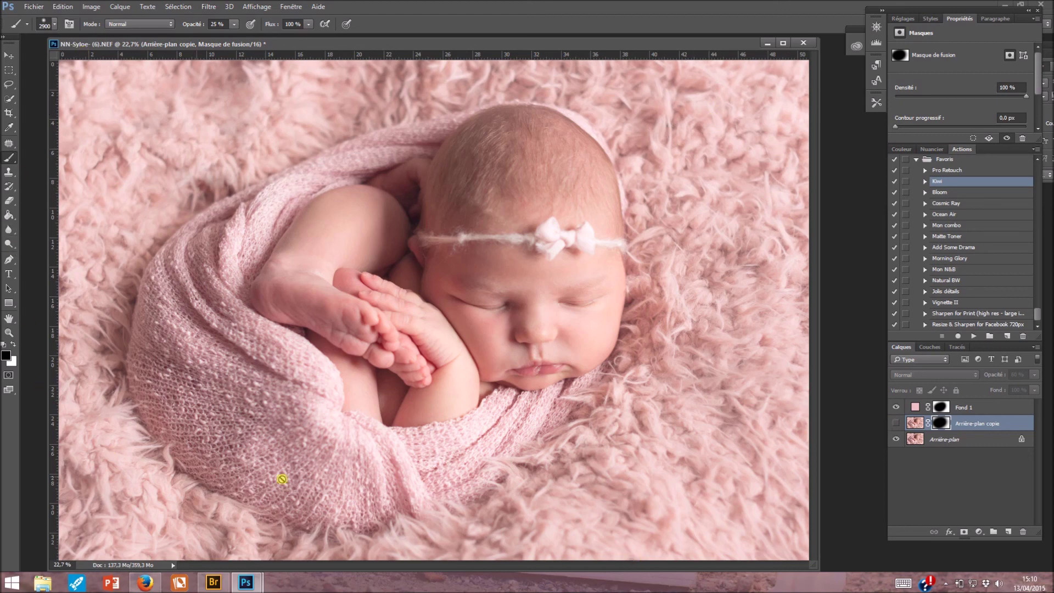
left_click(894, 423)
left_click(895, 424)
left_click(895, 424)
left_click(894, 424)
left_click(895, 424)
left_click(1015, 374)
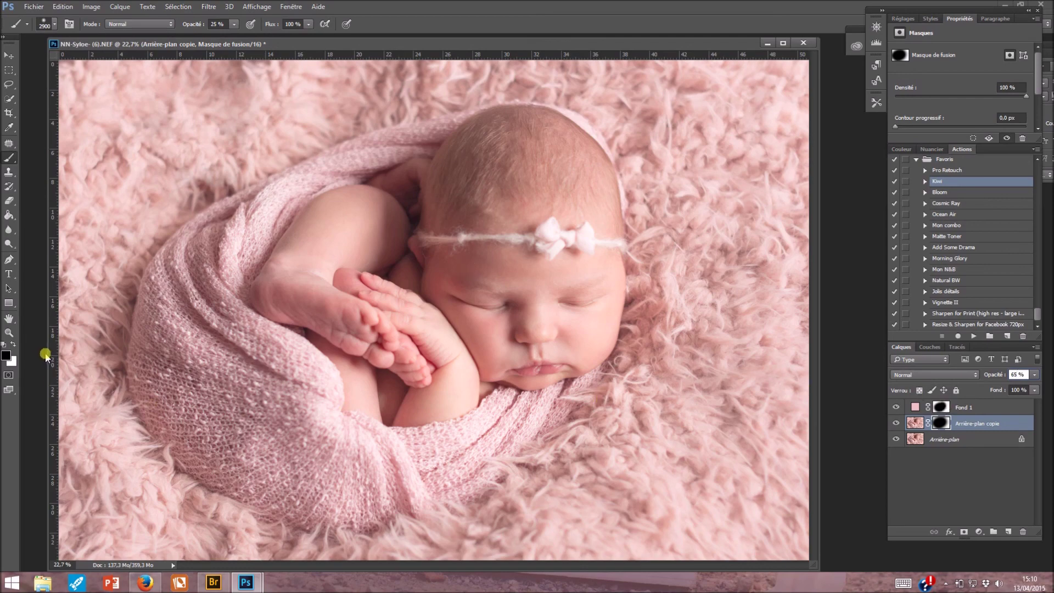
Toggle the visibility of the pink fill layer and the blurred copy to compare the photo before and after
left_click(896, 406)
left_click(897, 423)
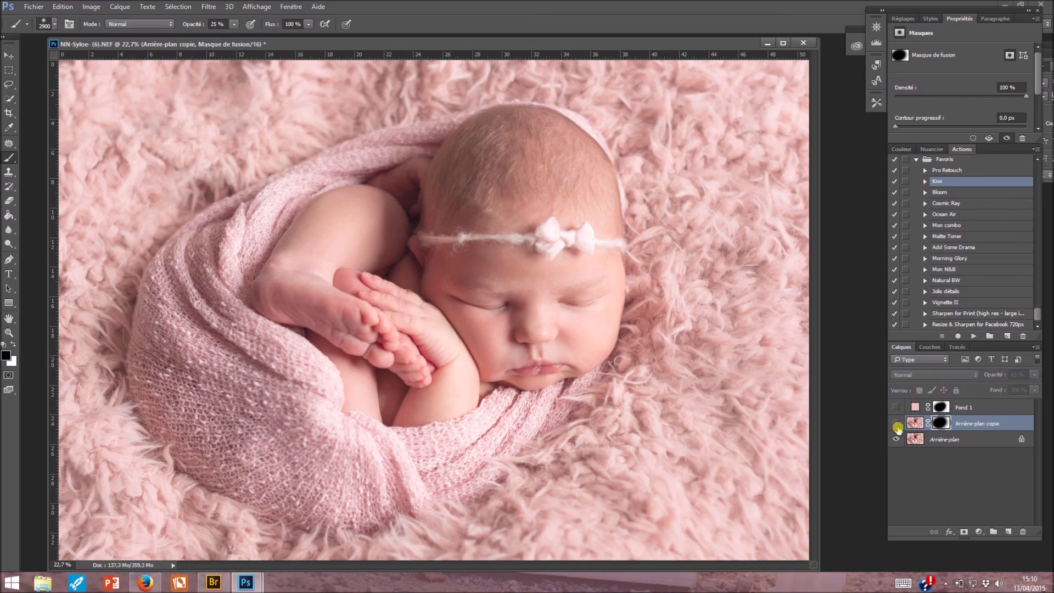
left_click(897, 423)
left_click(896, 407)
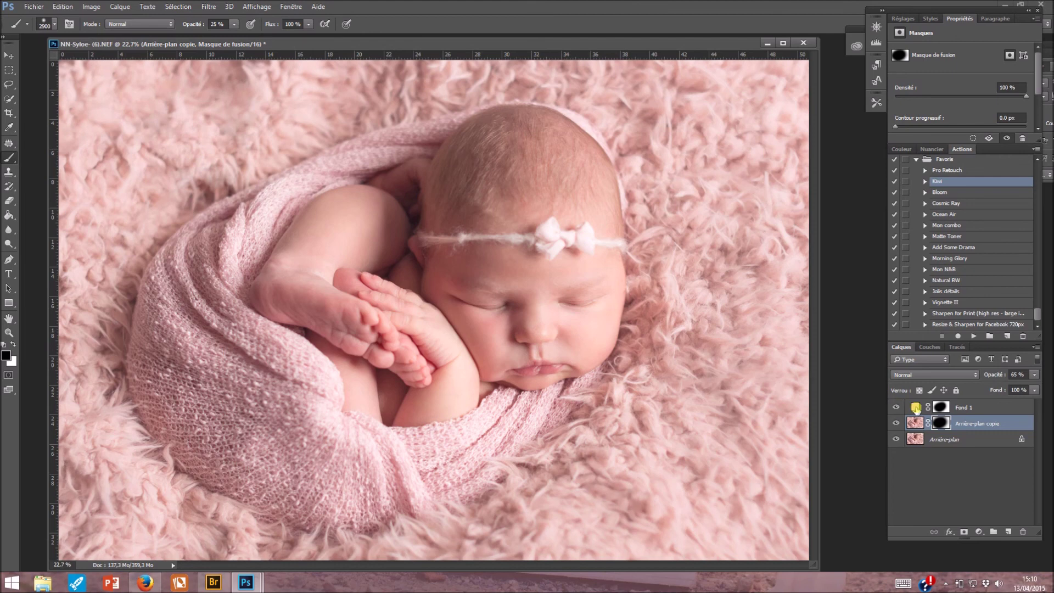
left_click(964, 409)
left_click(975, 428)
left_click(895, 409)
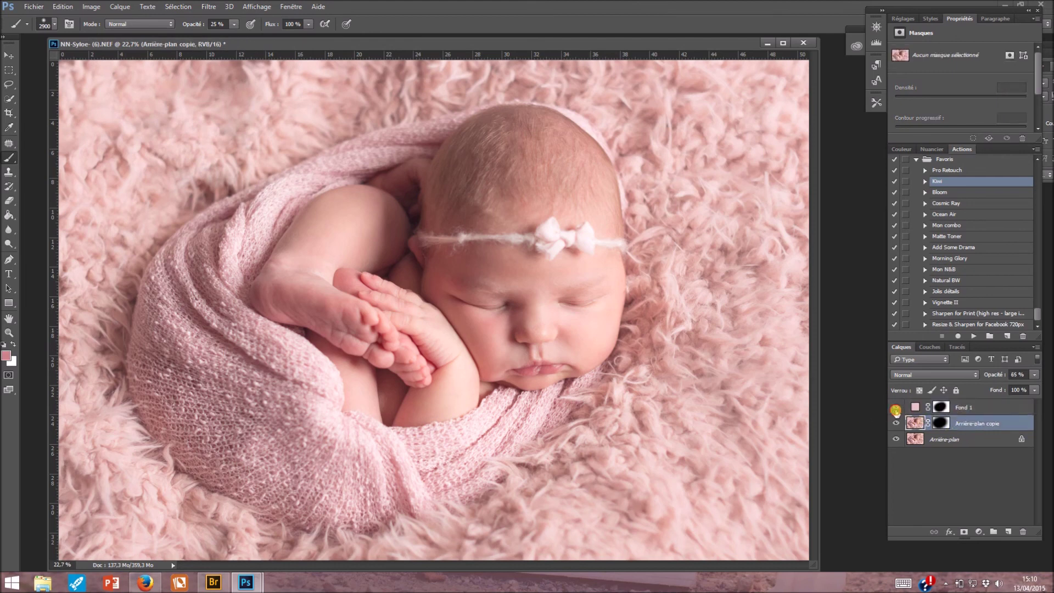
left_click(896, 424)
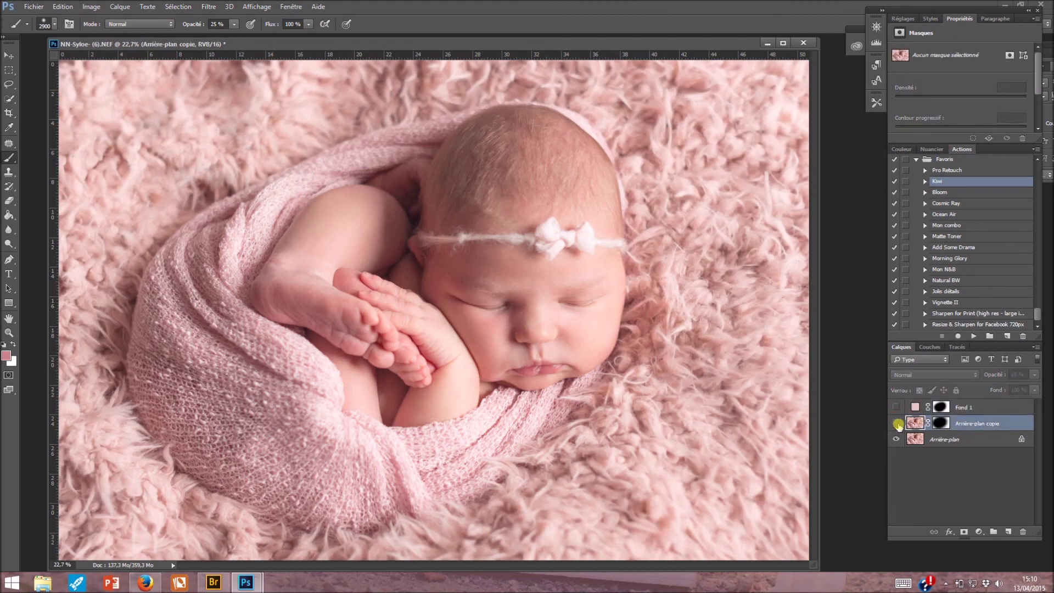
left_click(896, 423)
left_click(896, 407)
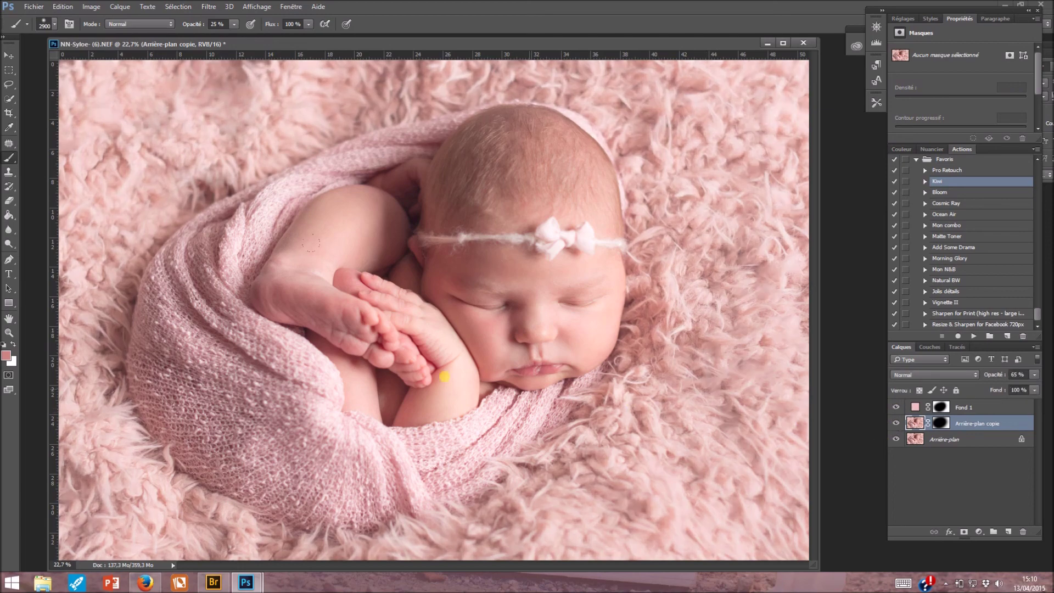
Flatten the image and run the Jolis détails action from the Favoris set
left_click(120, 7)
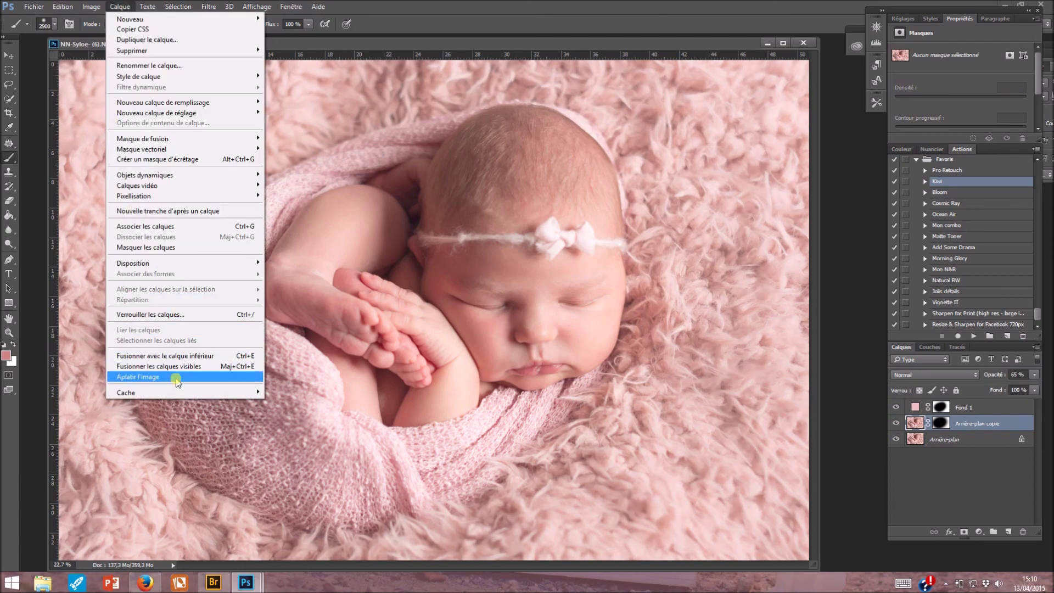
left_click(181, 377)
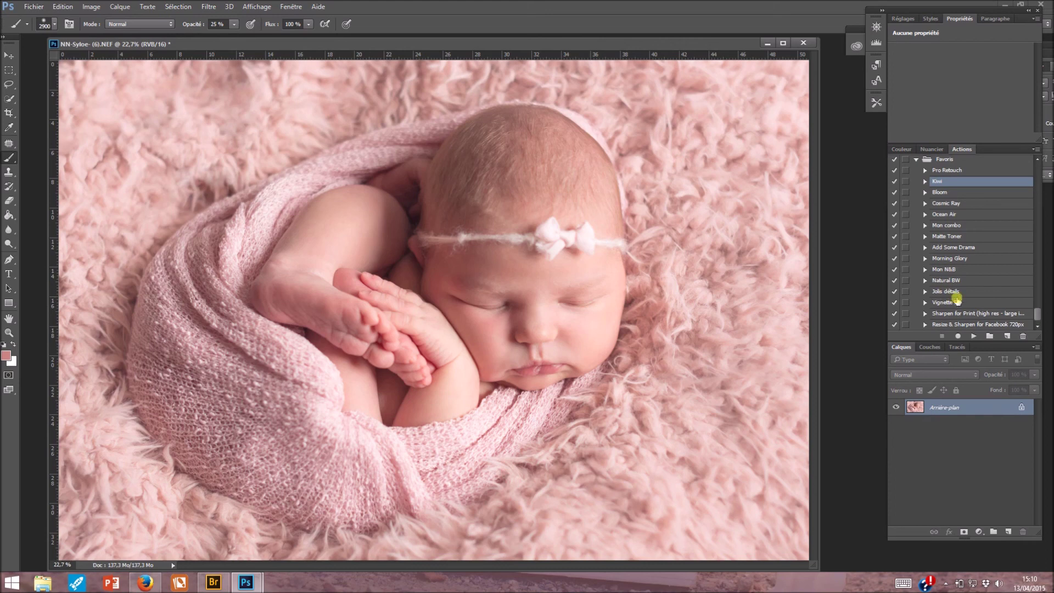
left_click(955, 291)
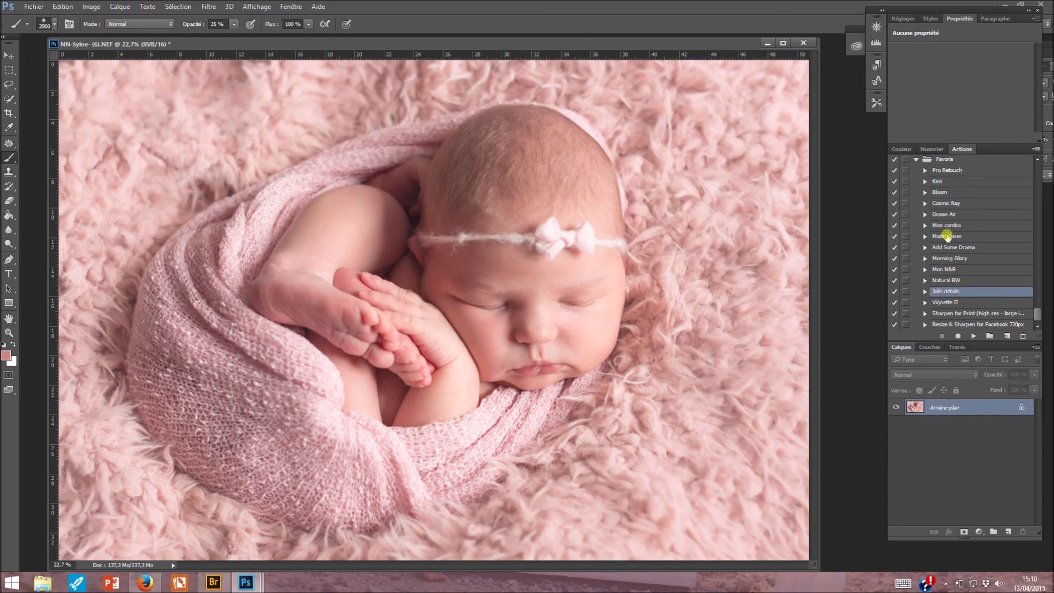
left_click(925, 292)
left_click(926, 291)
left_click(973, 335)
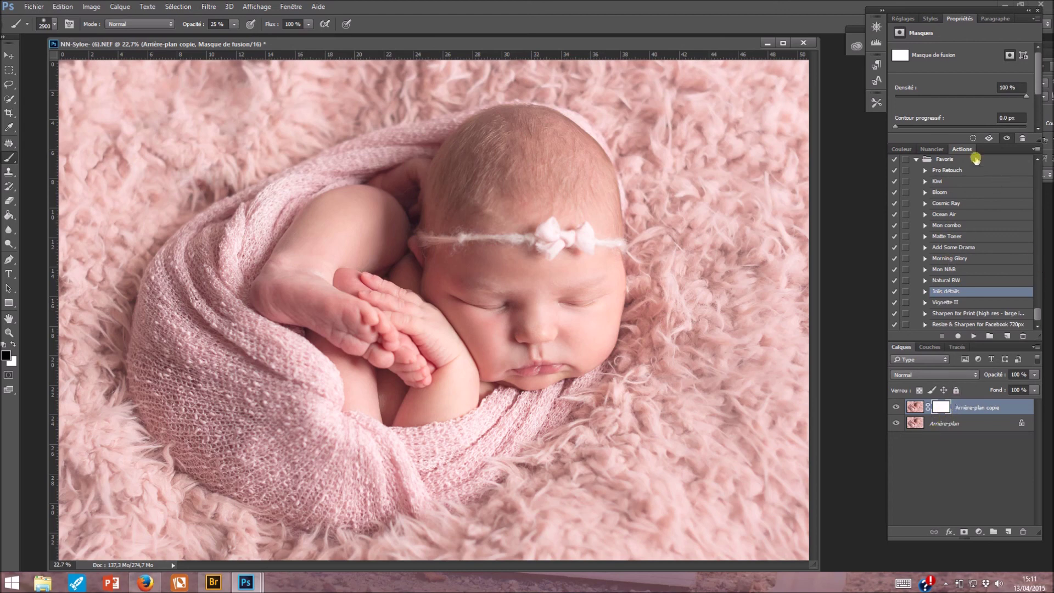
Invert the detail layer's mask to black and make white the foreground colour
left_click_drag(958, 143, 962, 202)
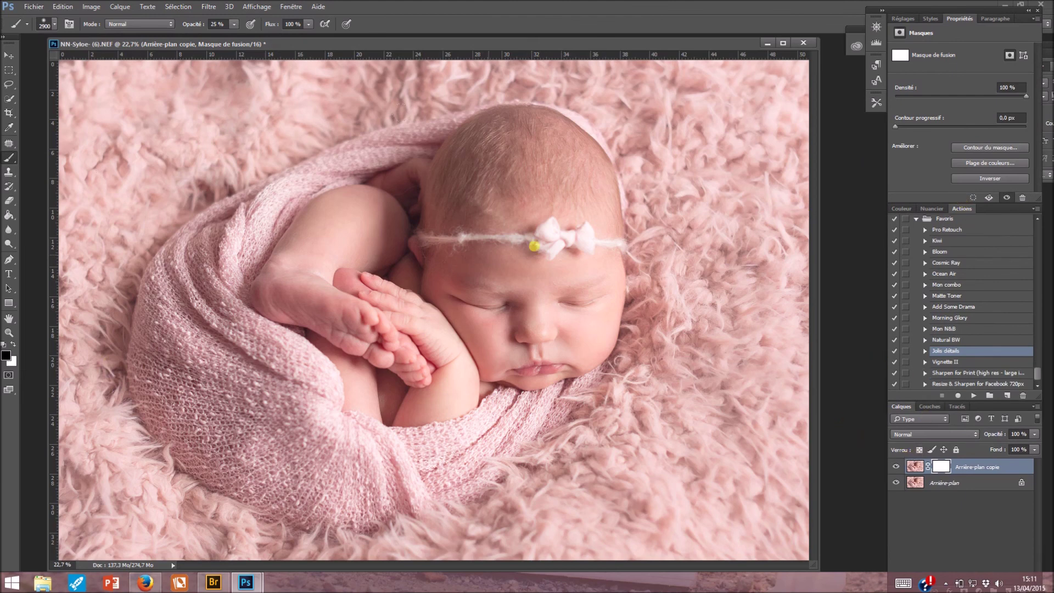
left_click(987, 178)
left_click(13, 344)
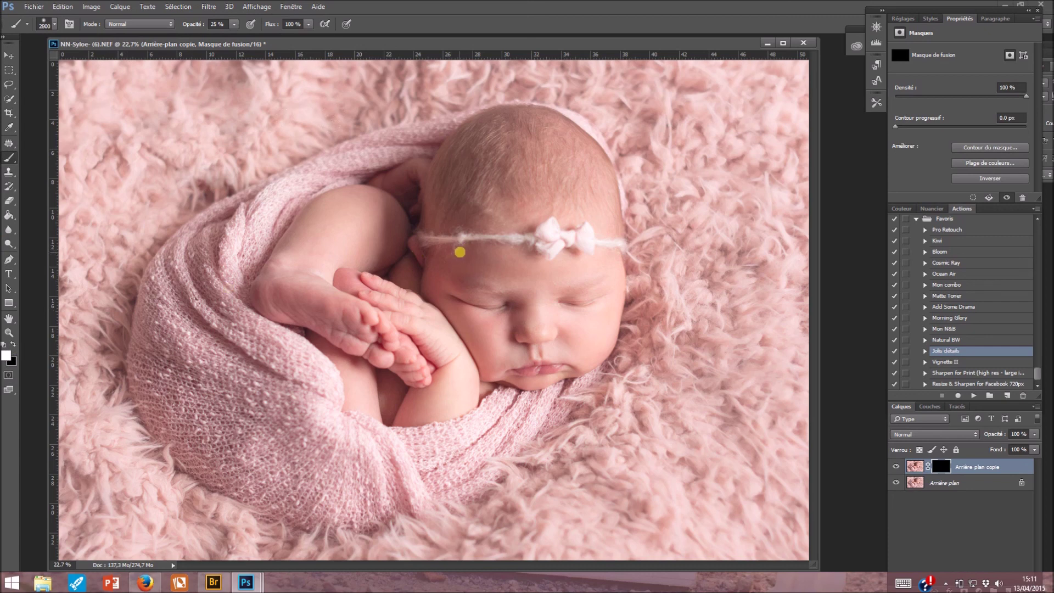
Paint white on the mask over the baby and wrap with a 2700 px brush, raising the brush opacity to 100 %
key("bracketleft")
key("bracketleft")
key("bracketleft")
key("bracketleft")
key("bracketleft")
key("bracketleft")
key("bracketright")
key("bracketright")
key("bracketright")
left_click(246, 297)
left_click(179, 464)
mouse_move(191, 24)
left_mouse_down()
mouse_move(247, 24)
mouse_move(212, 25)
left_mouse_up()
left_click(452, 240)
left_click(658, 450)
Compare the photo with and without the detail layer, and flatten the image
left_click(896, 467)
left_click(895, 467)
left_click(132, 7)
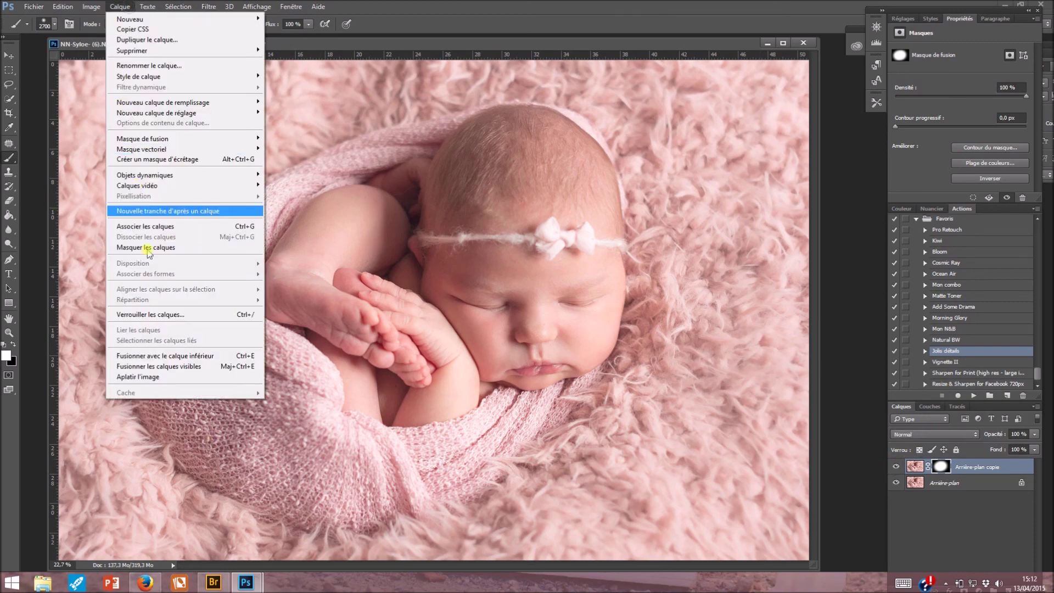
left_click(153, 378)
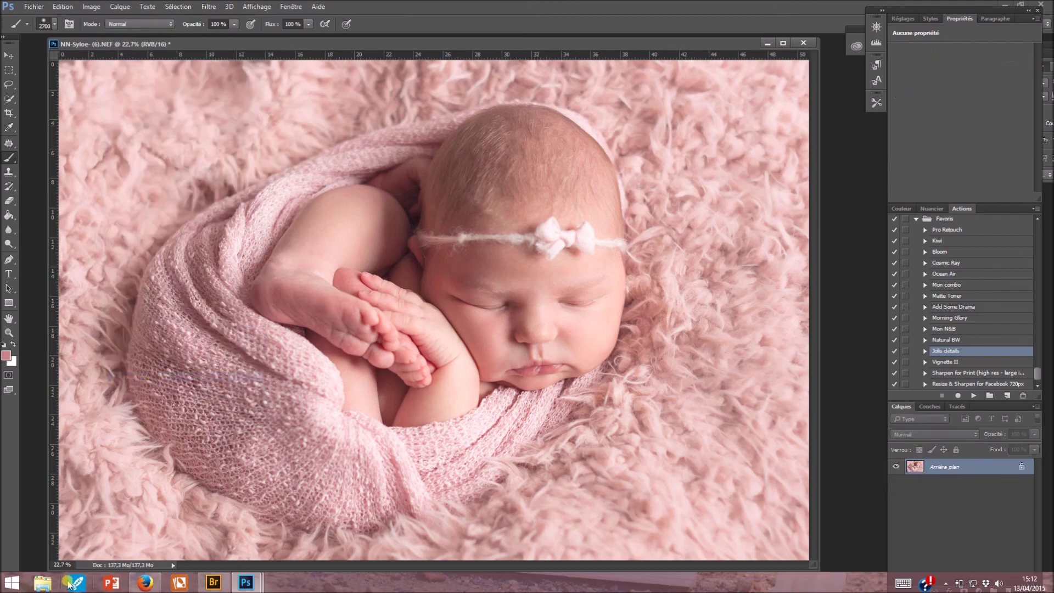